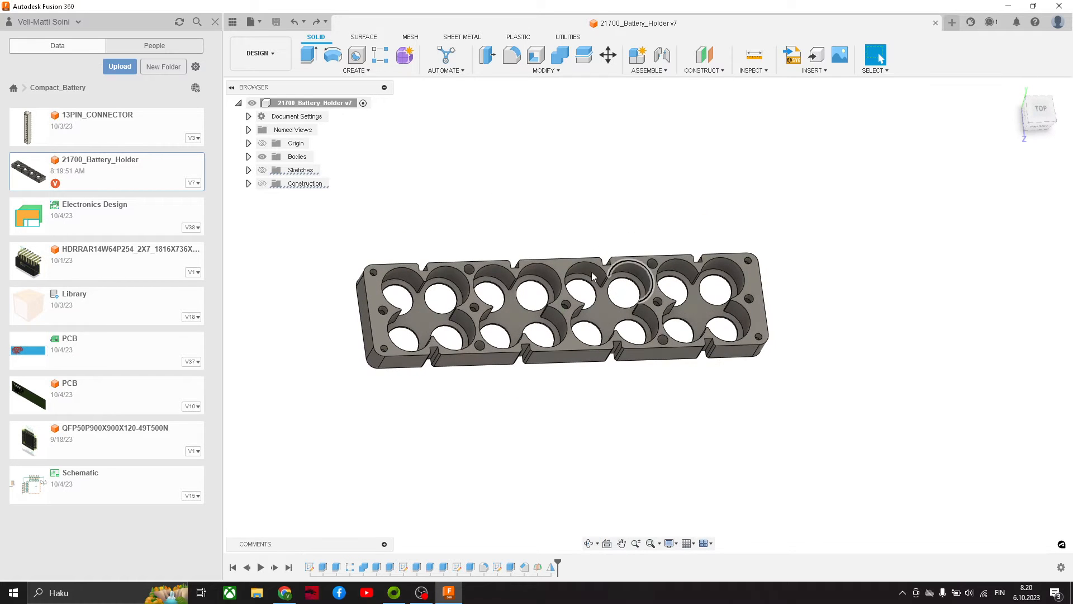
Examine the battery holder's cell pockets, screw holes and side notches from above and close up.
{"action": "scroll", "coordinate": [396, 290], "scroll_direction": "up", "scroll_amount": 2}
{"action": "middle_click_drag", "start_coordinate": [531, 288], "coordinate": [515, 288], "text": "shift"}
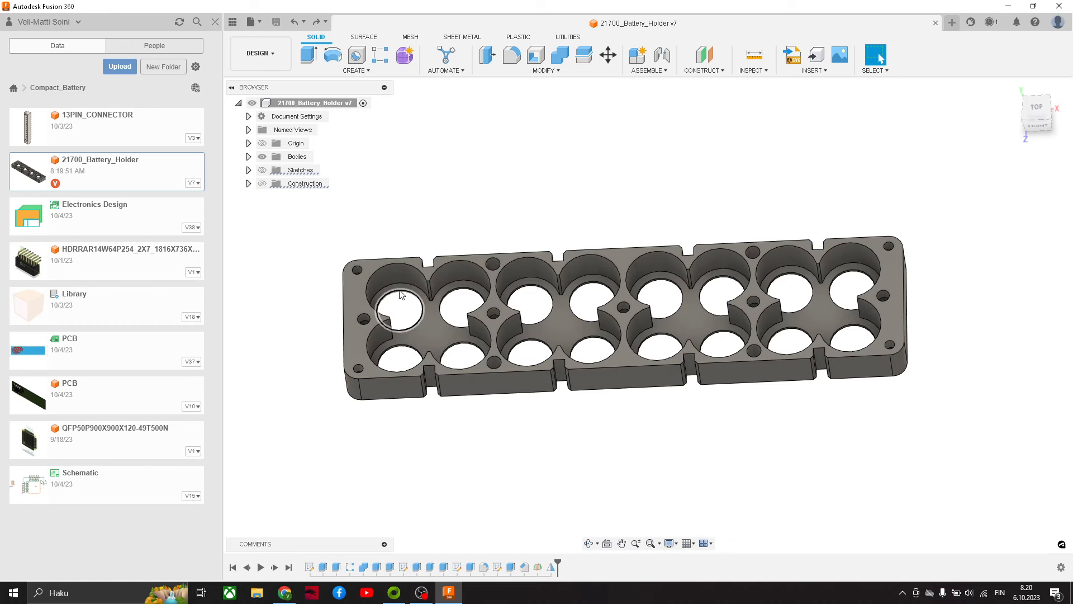
{"action": "middle_click_drag", "start_coordinate": [430, 297], "coordinate": [433, 306], "text": "shift"}
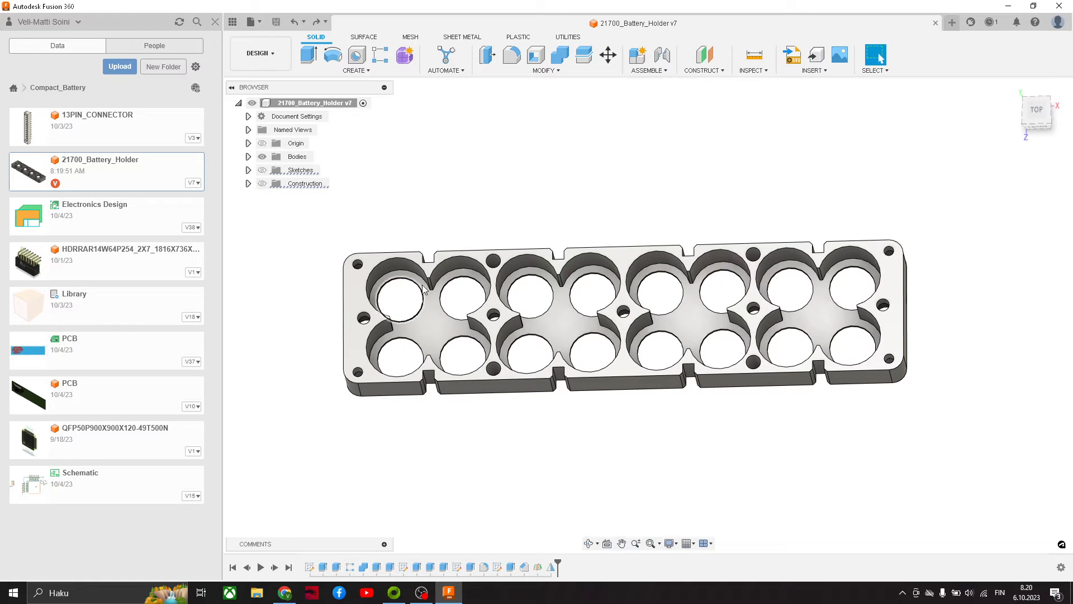
{"action": "middle_click_drag", "start_coordinate": [446, 283], "coordinate": [446, 308], "text": "shift"}
{"action": "scroll", "coordinate": [428, 296], "scroll_direction": "down", "scroll_amount": 1}
{"action": "scroll", "coordinate": [428, 295], "scroll_direction": "up", "scroll_amount": 3}
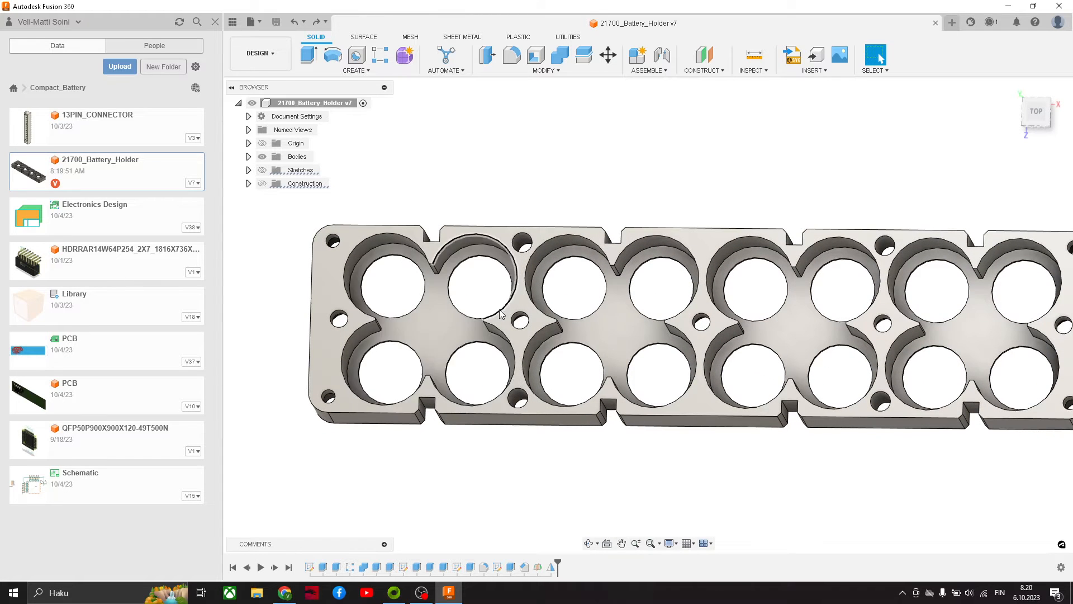
{"action": "middle_click_drag", "start_coordinate": [670, 330], "coordinate": [618, 327], "text": "shift"}
{"action": "scroll", "coordinate": [617, 327], "scroll_direction": "up", "scroll_amount": 2}
{"action": "scroll", "coordinate": [700, 330], "scroll_direction": "down", "scroll_amount": 2}
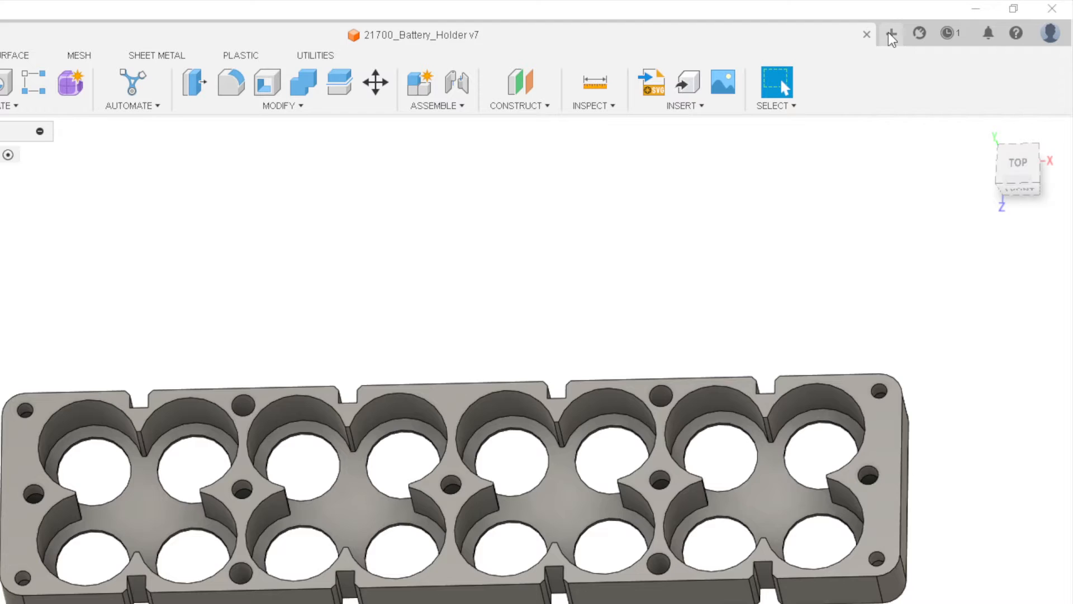
Create a new design and sketch a circle about 31 mm across on the horizontal plane, centred on the origin.
{"action": "left_click", "coordinate": [890, 34]}
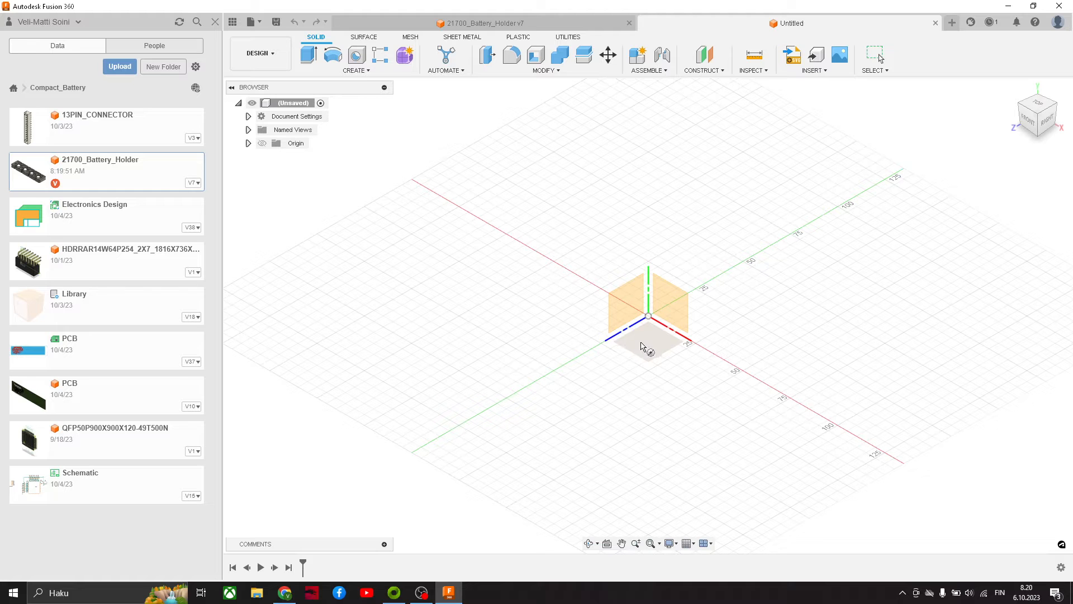
{"action": "left_click", "coordinate": [643, 345]}
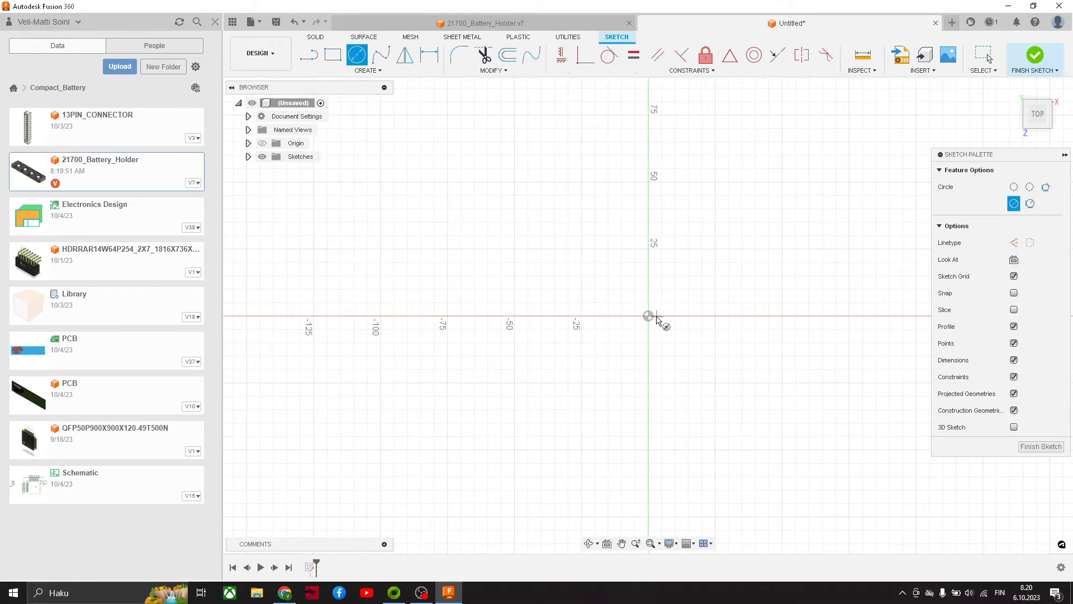
{"action": "left_click", "coordinate": [648, 316]}
{"action": "left_click", "coordinate": [648, 358]}
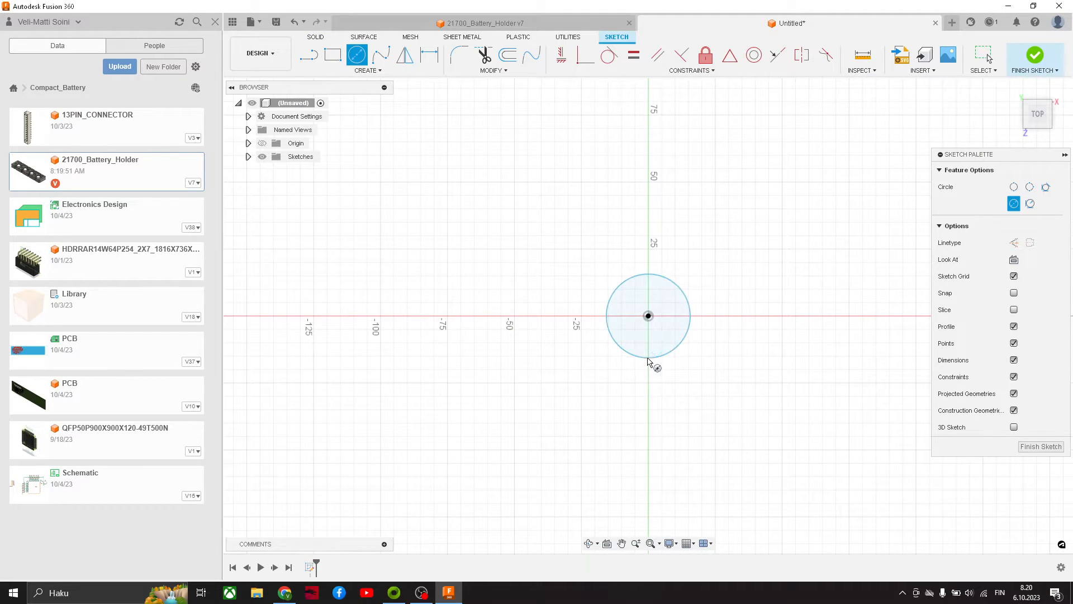
{"action": "key", "text": "Escape"}
Set the circle's diameter to 21 mm.
{"action": "left_click", "coordinate": [662, 356]}
{"action": "key", "text": "d"}
{"action": "left_click", "coordinate": [747, 390]}
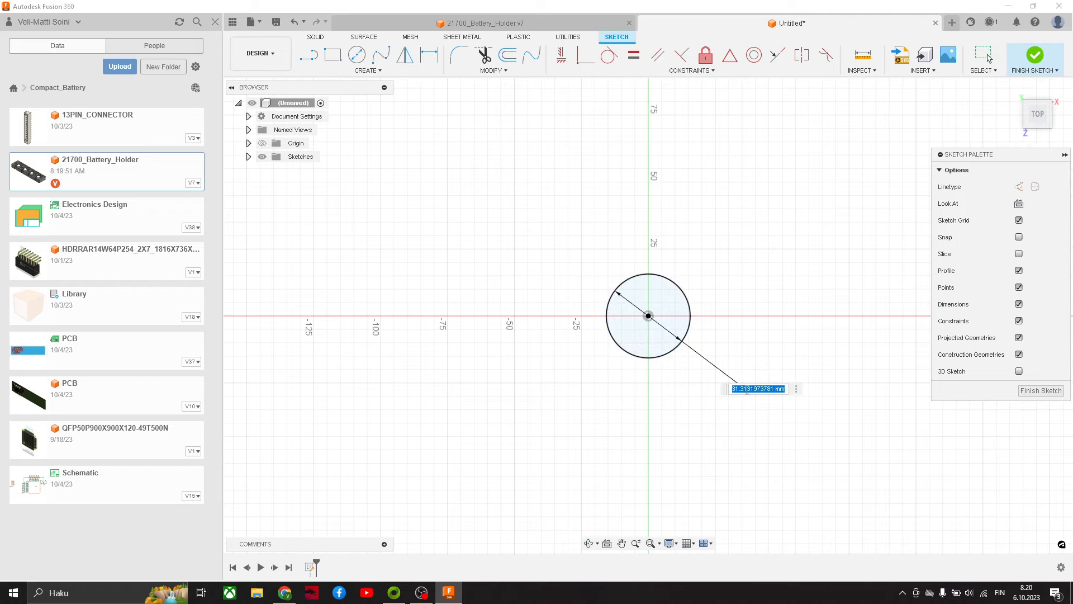
{"action": "type", "text": "21"}
{"action": "key", "text": "Return"}
Extrude the circle 70 mm as a new body to form the battery cylinder.
{"action": "key", "text": "e"}
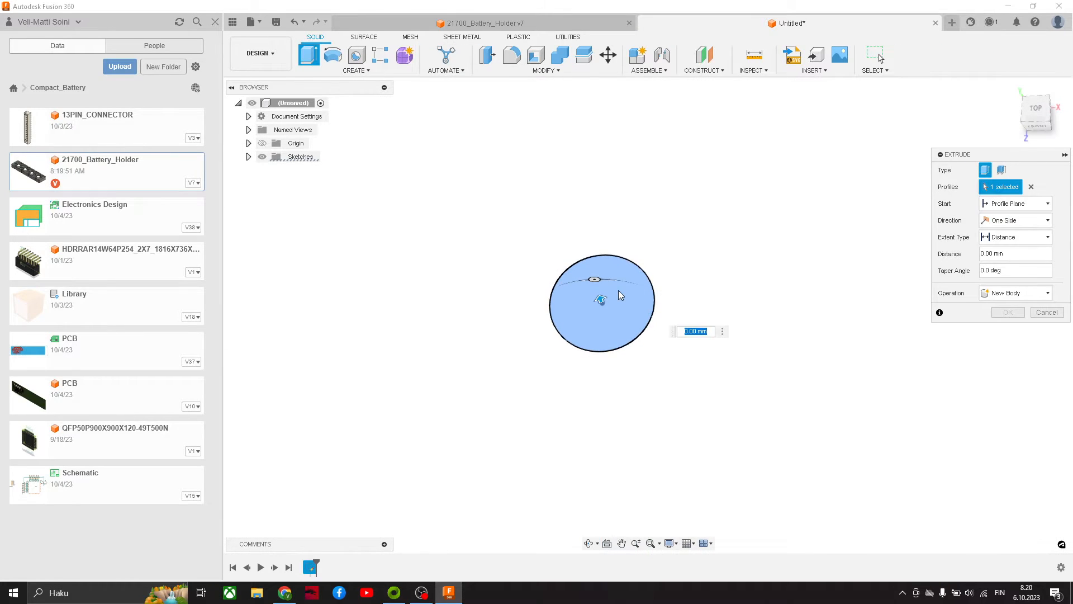
{"action": "type", "text": "70"}
{"action": "key", "text": "Return"}
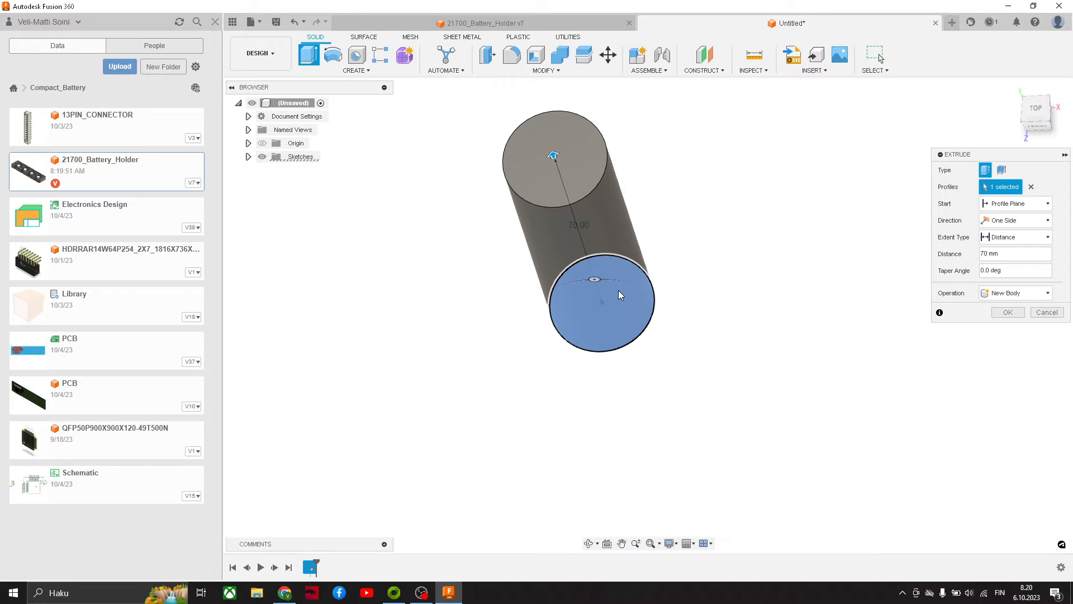
{"action": "middle_click_drag", "start_coordinate": [618, 290], "coordinate": [706, 283], "text": "shift"}
{"action": "key", "text": "c"}
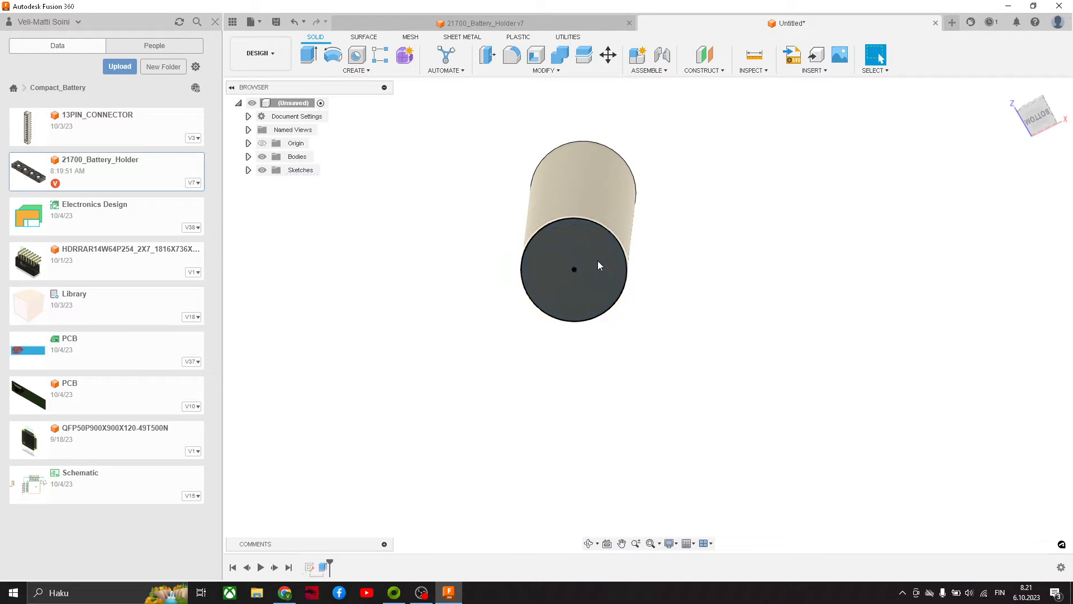
{"action": "left_click", "coordinate": [605, 255]}
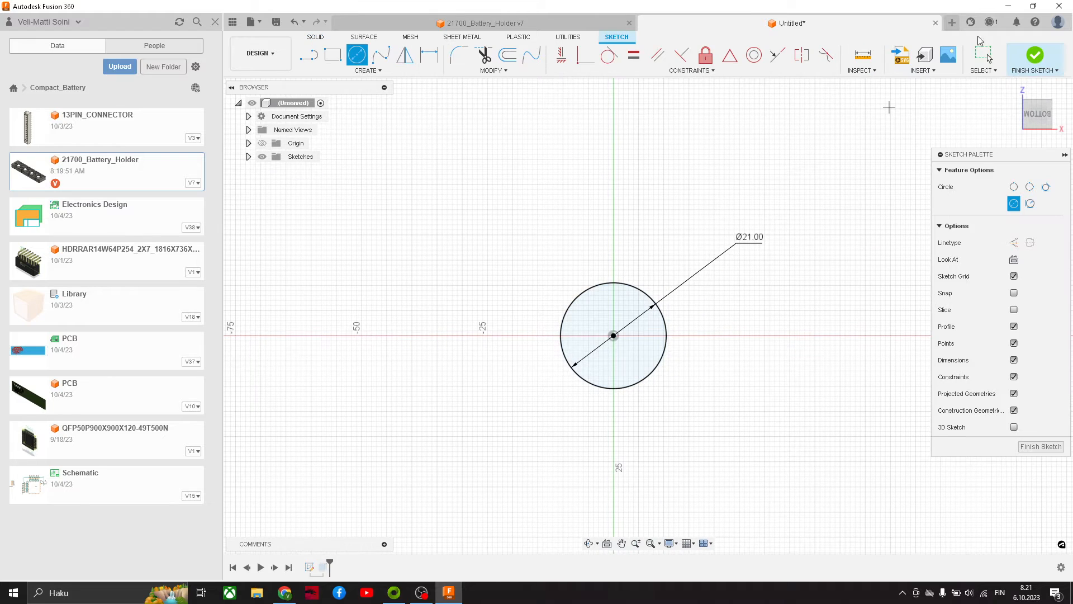
{"action": "left_click", "coordinate": [1036, 56]}
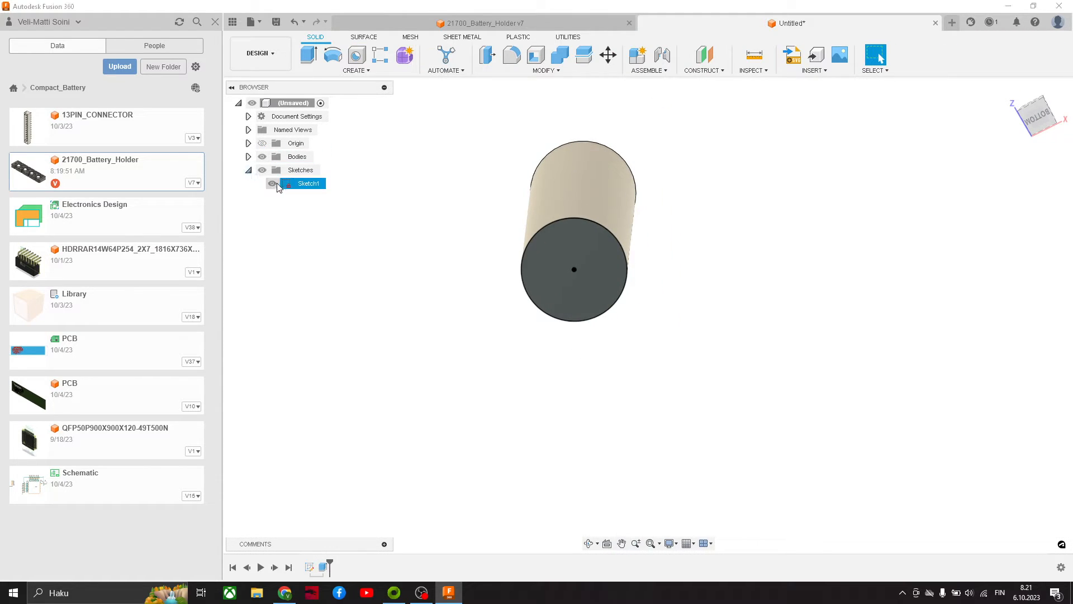
Hide Sketch1 and draw a concentric circle about 16.5 mm across on the cylinder's bottom face.
{"action": "left_click", "coordinate": [274, 184]}
{"action": "left_click", "coordinate": [573, 279]}
{"action": "key", "text": "c"}
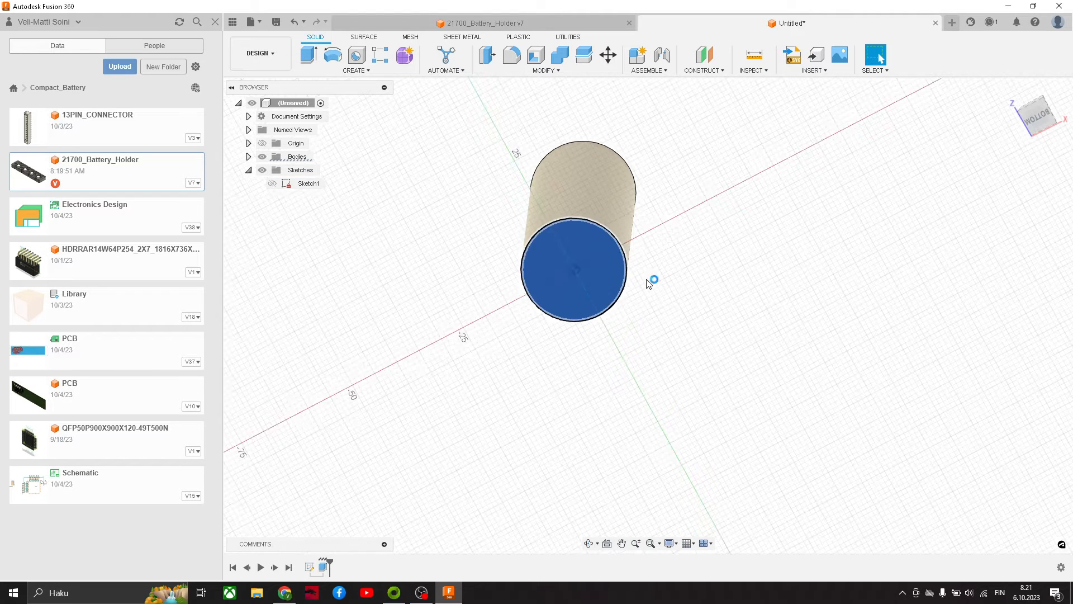
{"action": "left_click", "coordinate": [644, 323]}
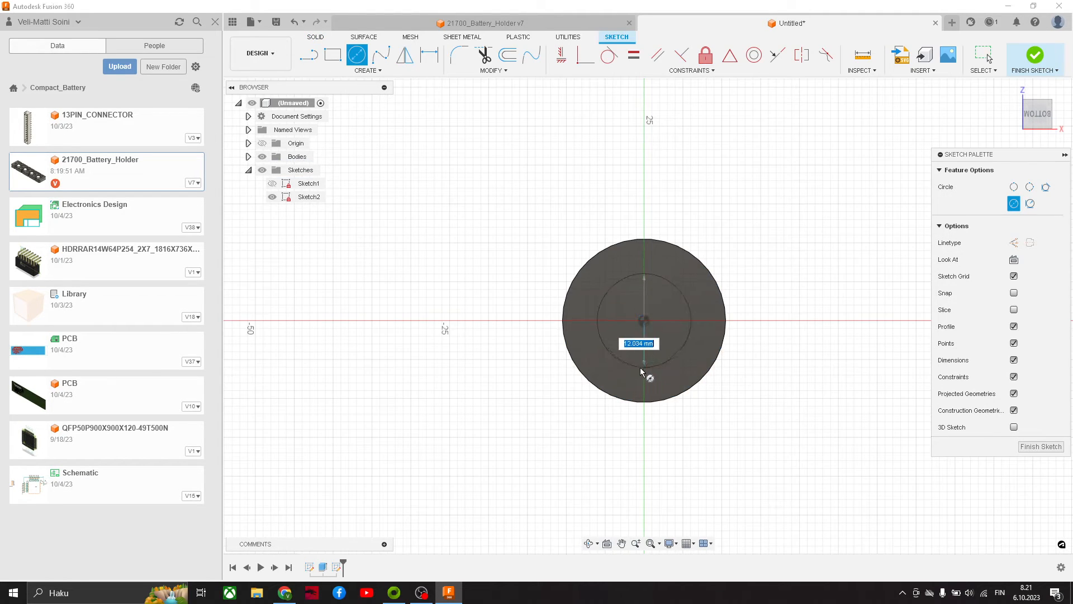
{"action": "left_click", "coordinate": [650, 385]}
{"action": "key", "text": "Escape"}
Set the inner circle's diameter to 16 mm.
{"action": "key", "text": "d"}
{"action": "left_click", "coordinate": [650, 385]}
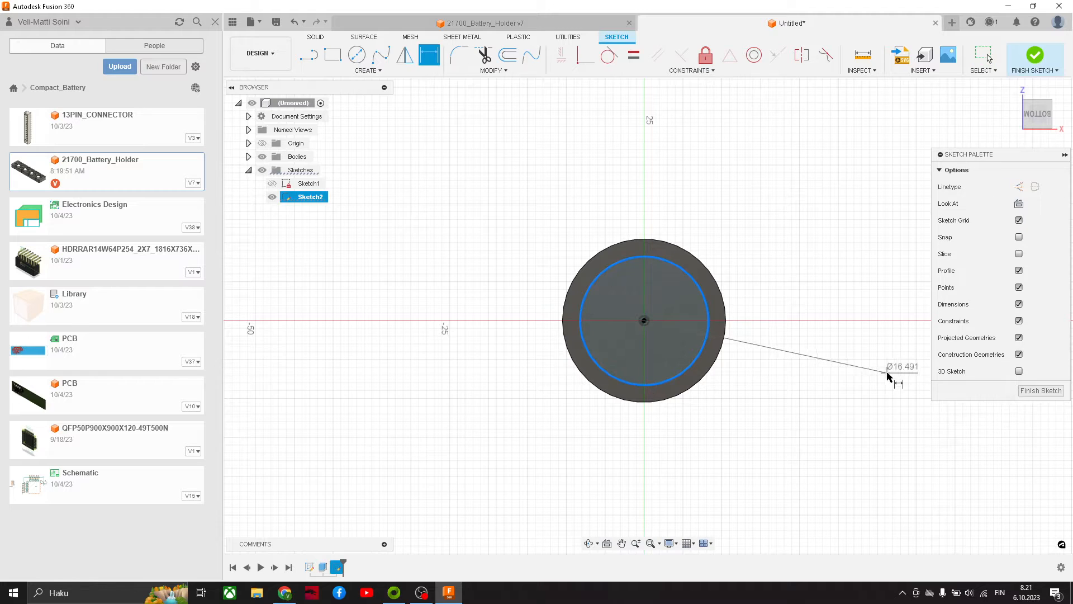
{"action": "left_click", "coordinate": [815, 378]}
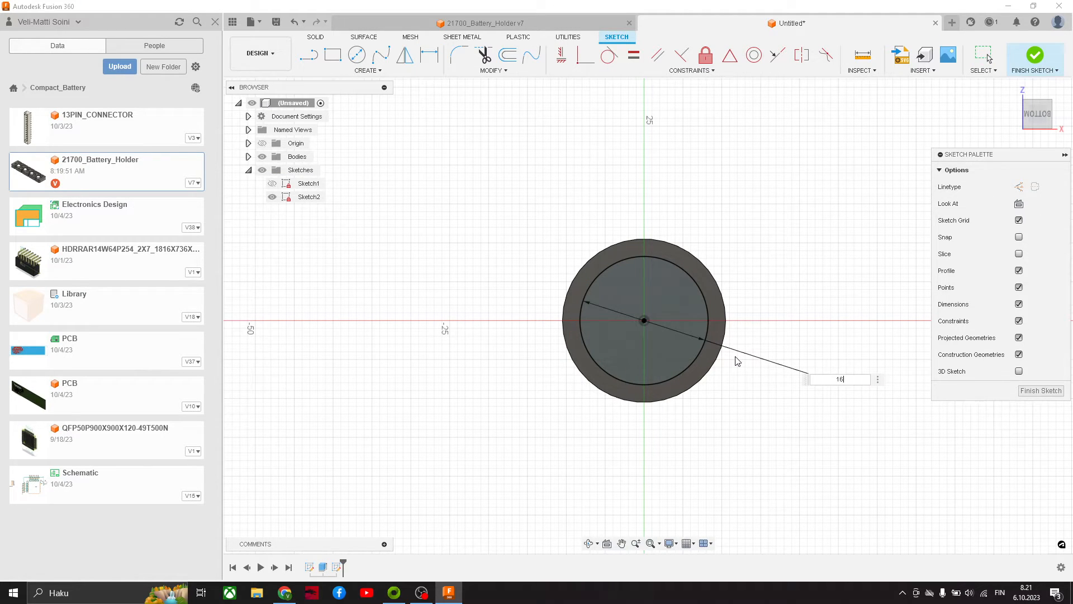
{"action": "key", "text": "Return"}
Project the cylinder's outer edge into the bottom face sketch.
{"action": "scroll", "coordinate": [736, 360], "scroll_direction": "down", "scroll_amount": 2}
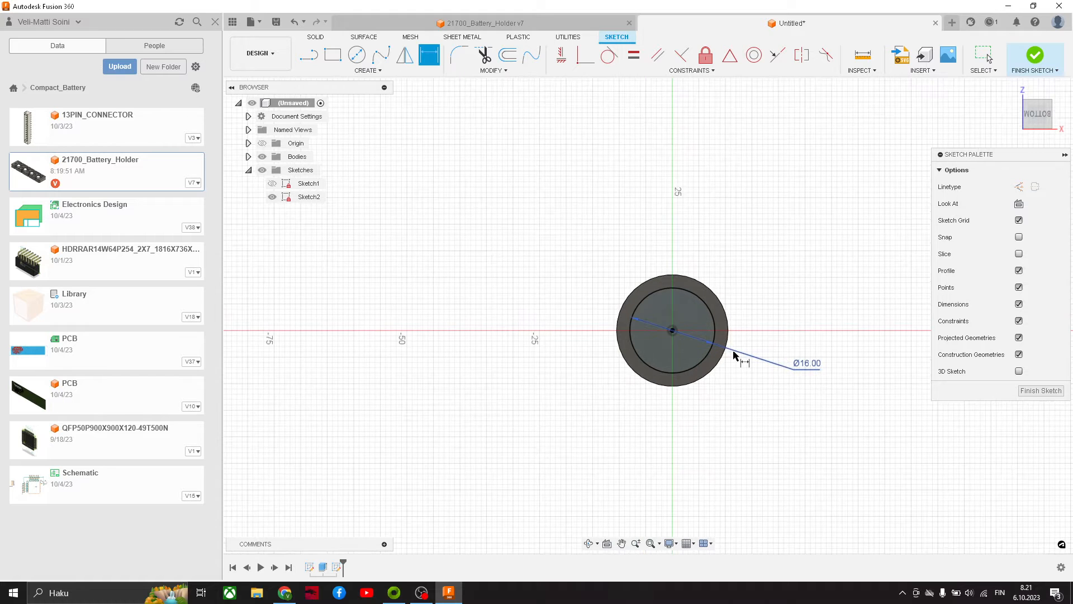
{"action": "scroll", "coordinate": [726, 363], "scroll_direction": "up", "scroll_amount": 3}
{"action": "key", "text": "p"}
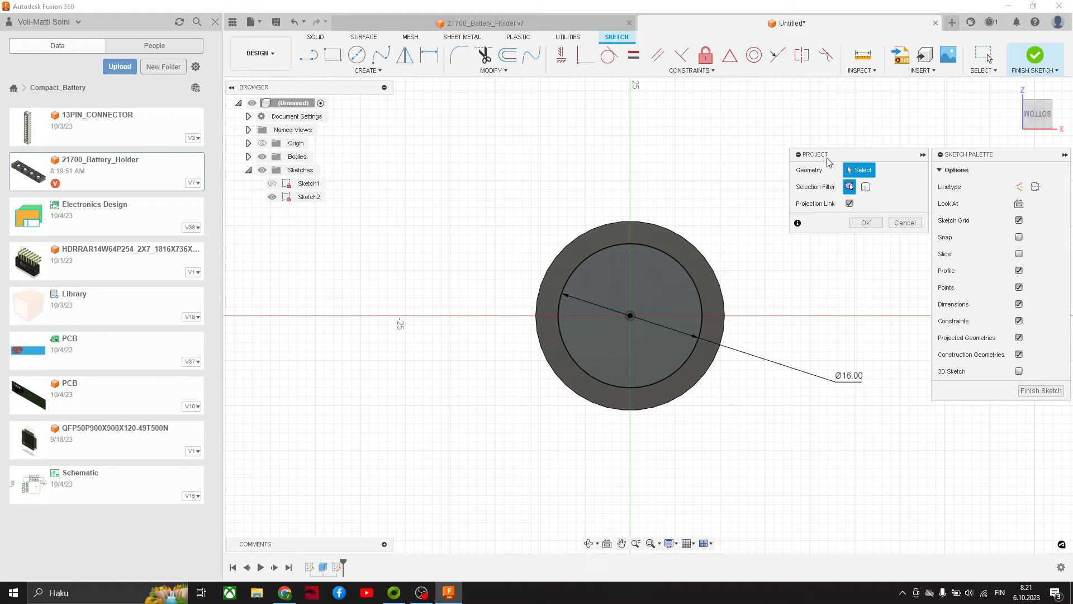
{"action": "left_click", "coordinate": [721, 299]}
{"action": "left_click", "coordinate": [877, 223]}
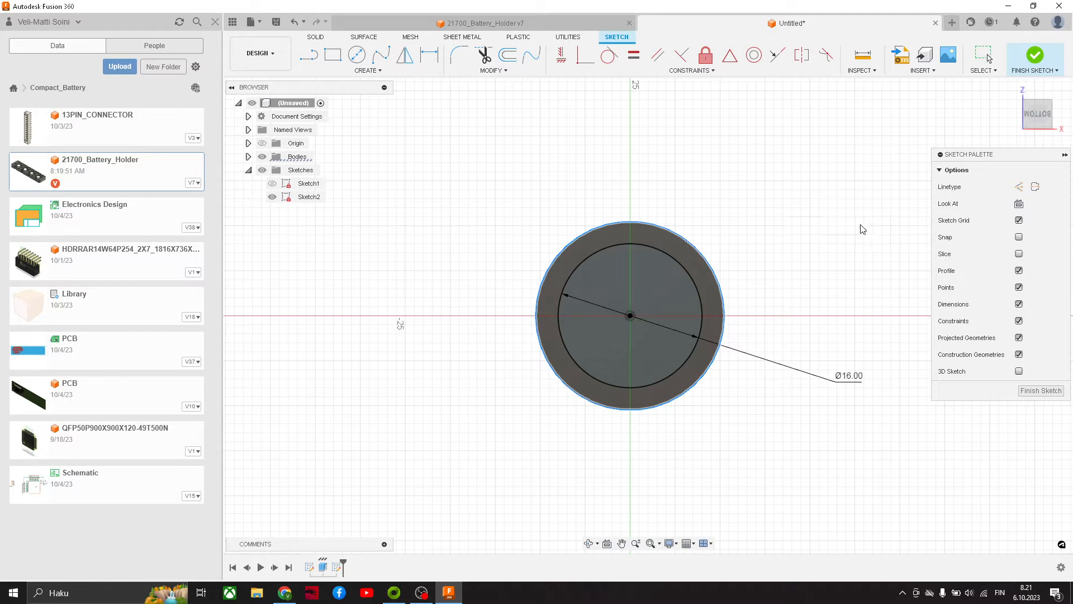
Extrude the 16 mm circle into the cylinder's bottom face to cut a recess 0.2 mm deep.
{"action": "key", "text": "e"}
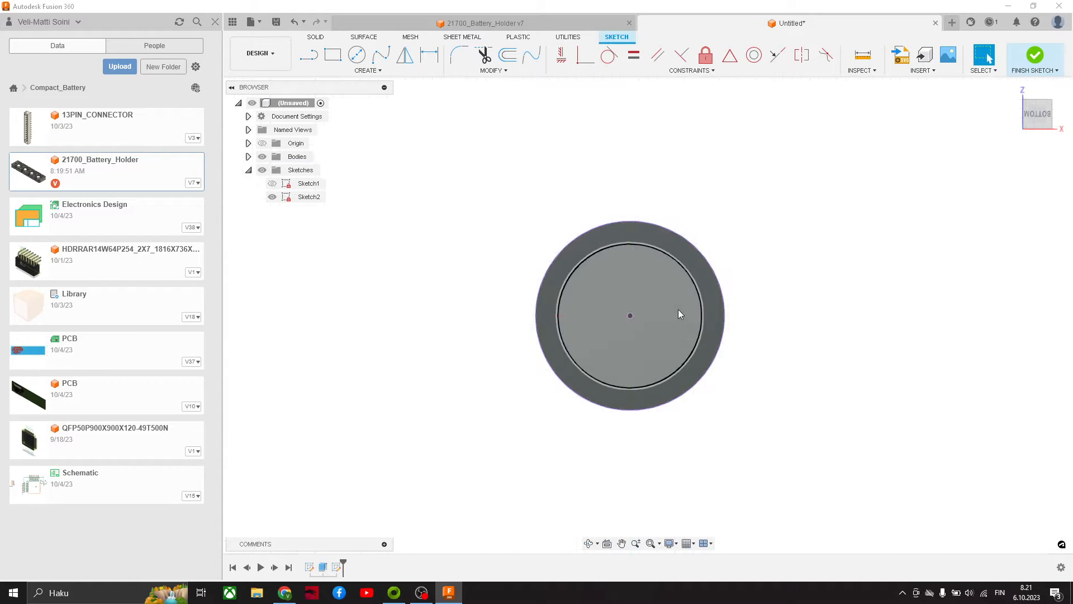
{"action": "left_click", "coordinate": [664, 214]}
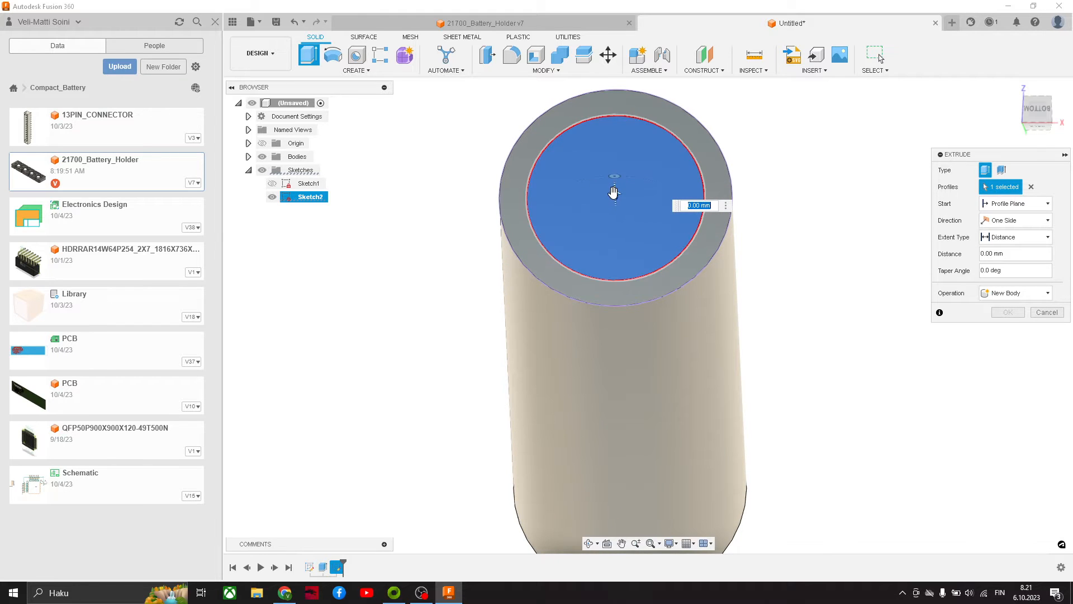
{"action": "type", "text": "0.2"}
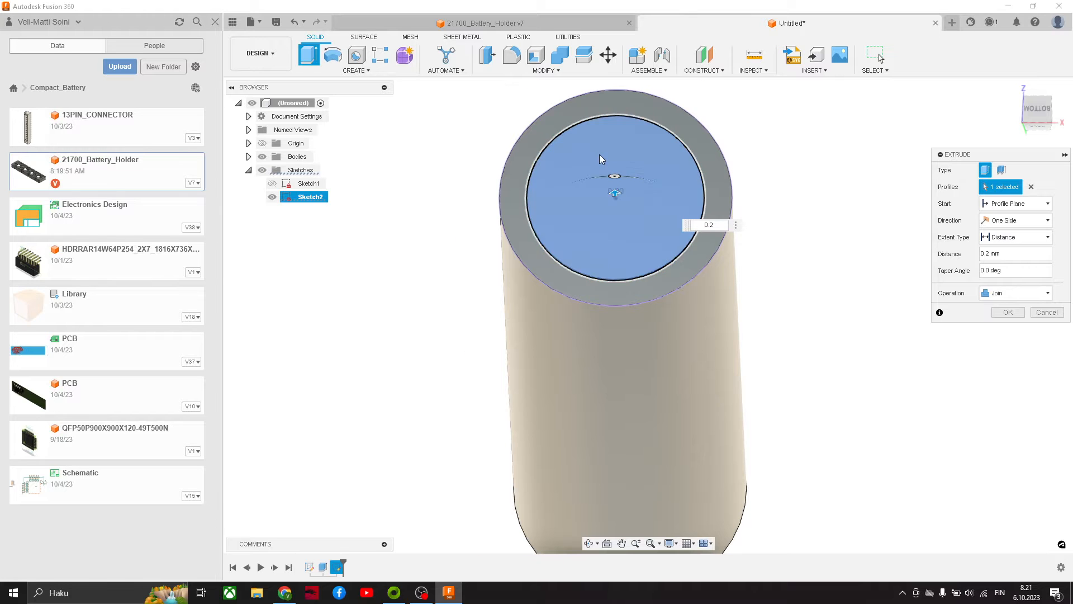
{"action": "scroll", "coordinate": [601, 161], "scroll_direction": "up", "scroll_amount": 5}
{"action": "middle_click_drag", "start_coordinate": [602, 161], "coordinate": [631, 127], "text": "shift"}
{"action": "middle_click_drag", "start_coordinate": [547, 202], "coordinate": [646, 163]}
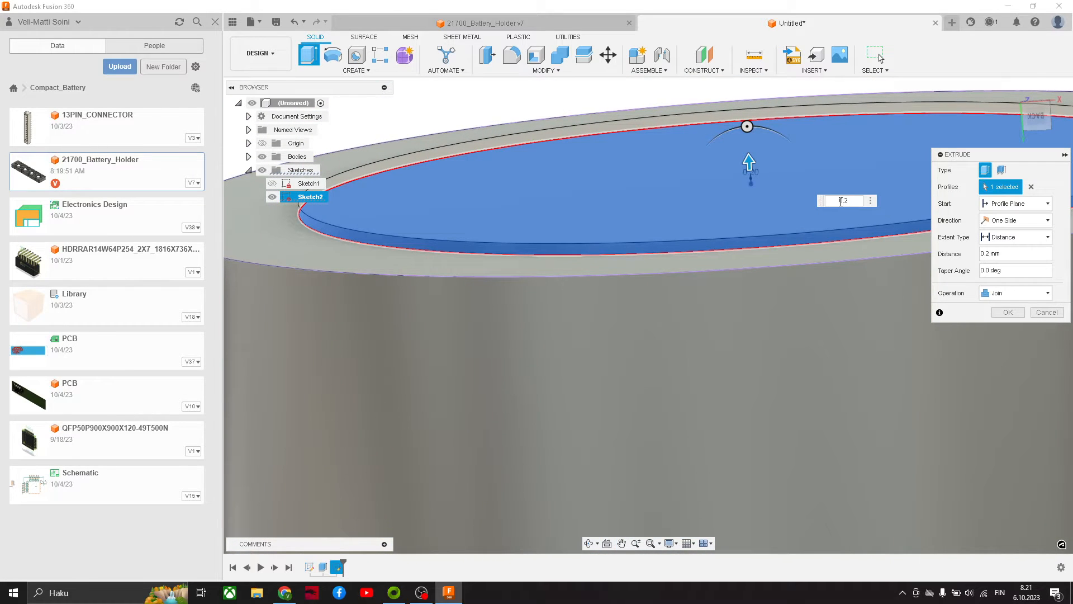
{"action": "key", "text": "Return"}
Hide Sketch2 on the cylinder's recessed end.
{"action": "middle_click_drag", "start_coordinate": [839, 201], "coordinate": [790, 229], "text": "shift"}
{"action": "middle_click_drag", "start_coordinate": [791, 229], "coordinate": [678, 259]}
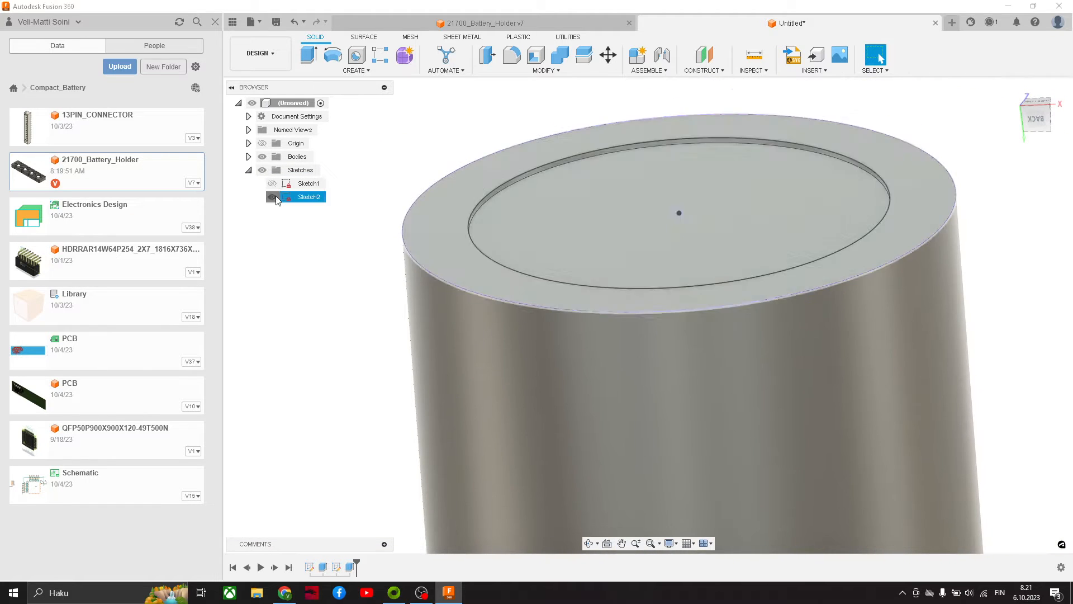
{"action": "left_click", "coordinate": [272, 197]}
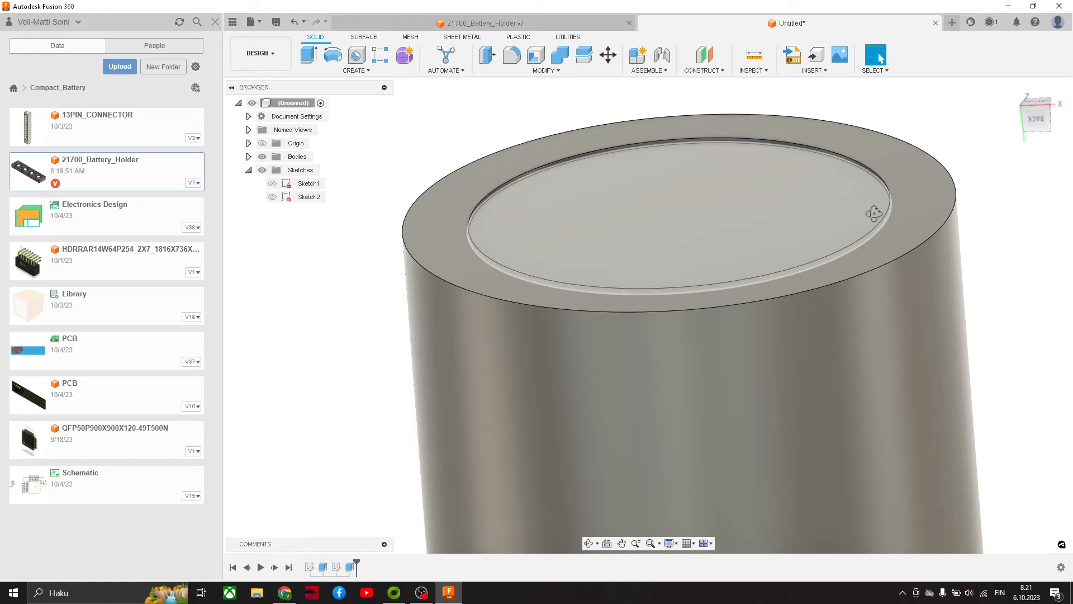
{"action": "middle_click_drag", "start_coordinate": [874, 213], "coordinate": [998, 226], "text": "shift"}
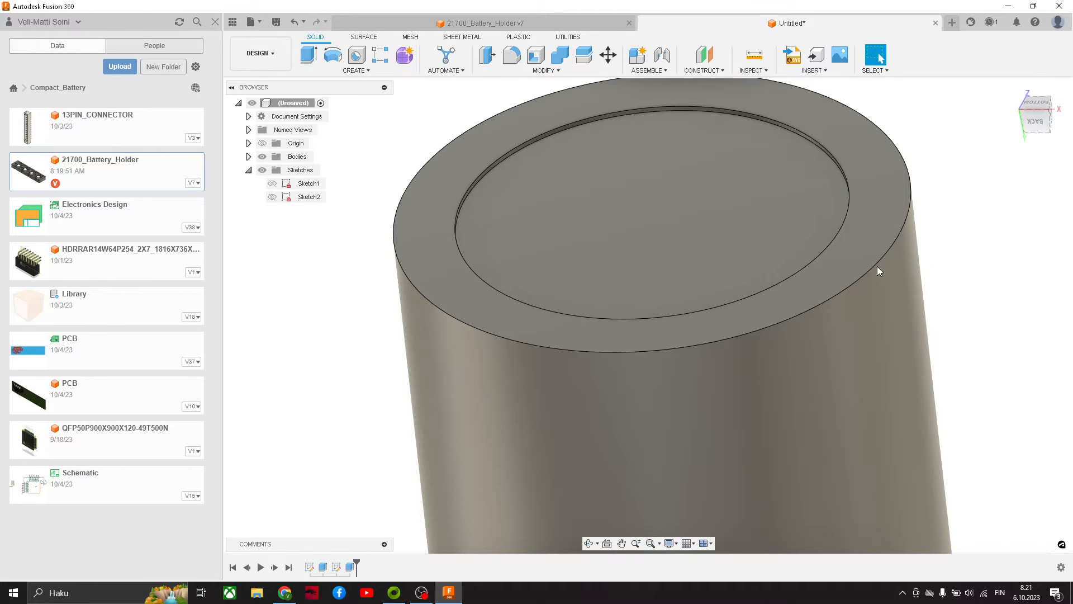
Search the appearance library for nickel and apply Nickel - Polished to only the recessed circular face.
{"action": "key", "text": "a"}
{"action": "middle_click_drag", "start_coordinate": [796, 266], "coordinate": [769, 270]}
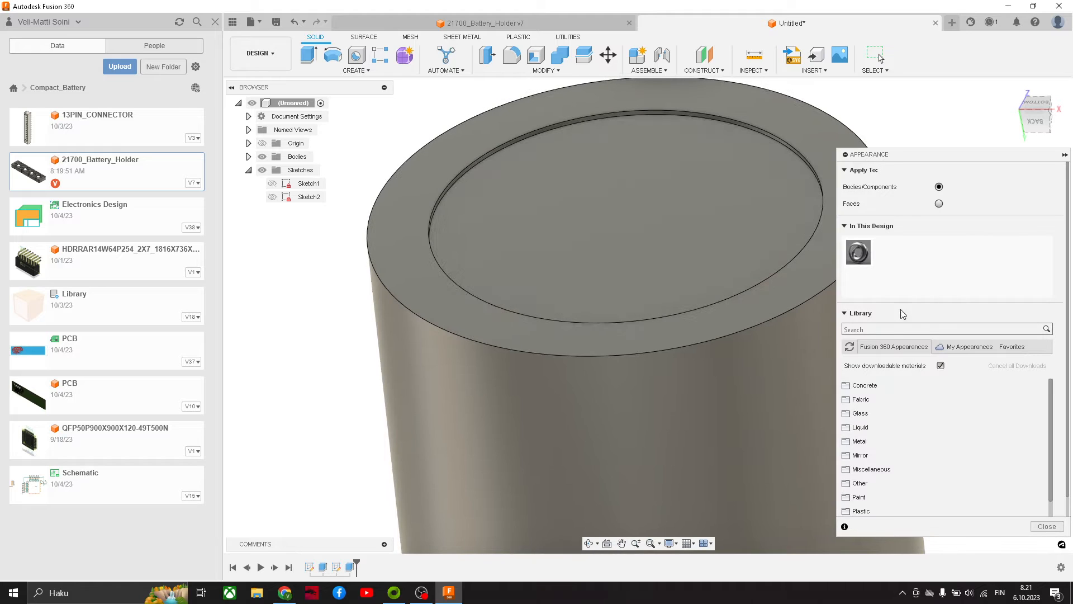
{"action": "left_click", "coordinate": [884, 328]}
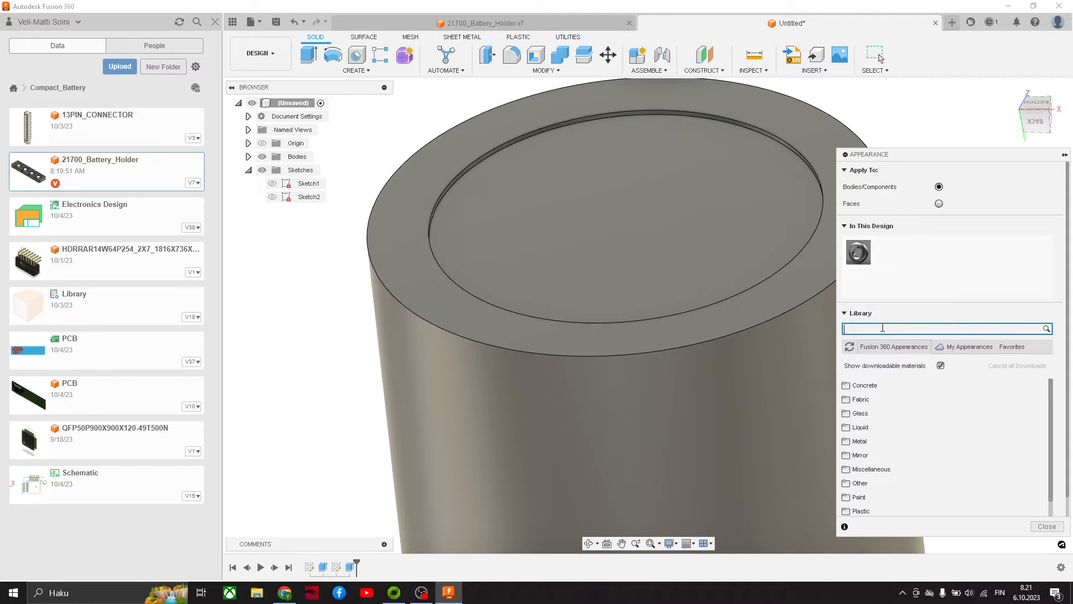
{"action": "key", "text": "Return"}
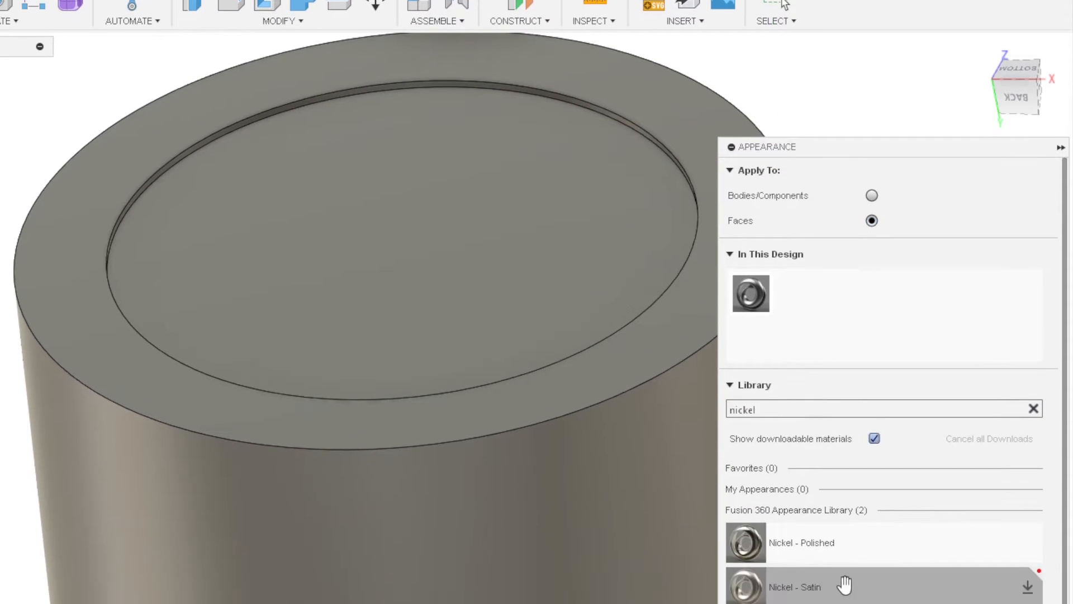
{"action": "left_click_drag", "start_coordinate": [833, 479], "coordinate": [423, 192]}
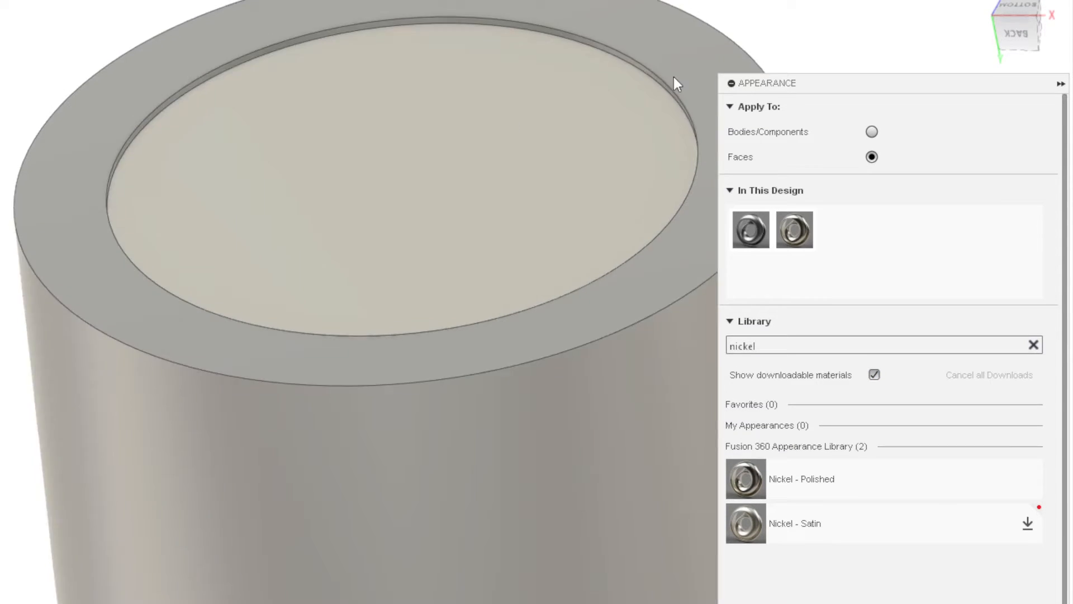
Close the appearance settings and sketch a 16 mm diameter circle centred on the cylinder's plain top face.
{"action": "scroll", "coordinate": [639, 116], "scroll_direction": "down", "scroll_amount": 5}
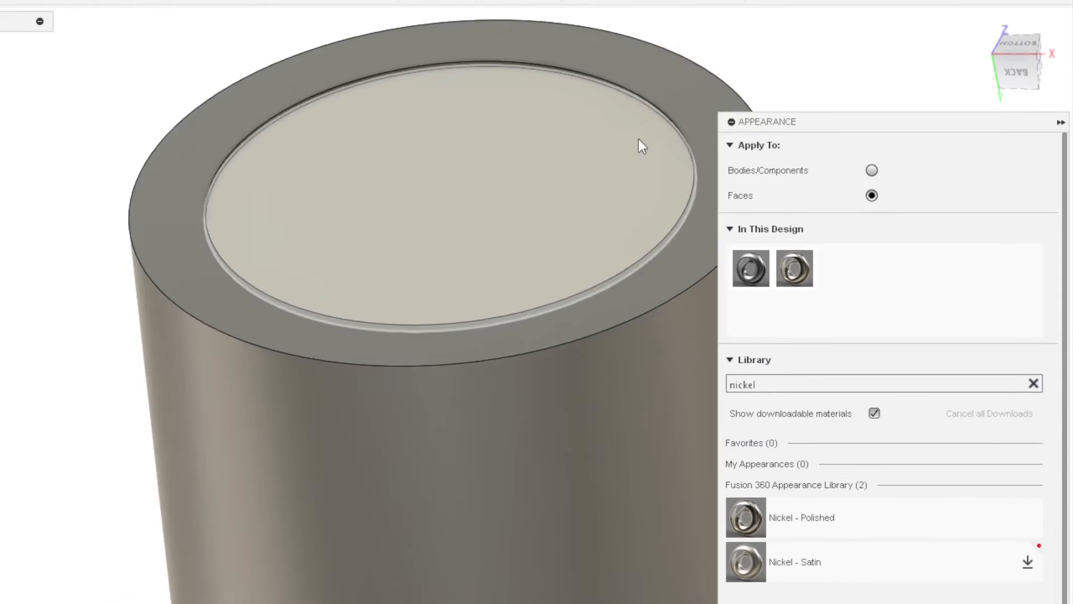
{"action": "middle_click_drag", "start_coordinate": [630, 116], "coordinate": [632, 286], "text": "shift"}
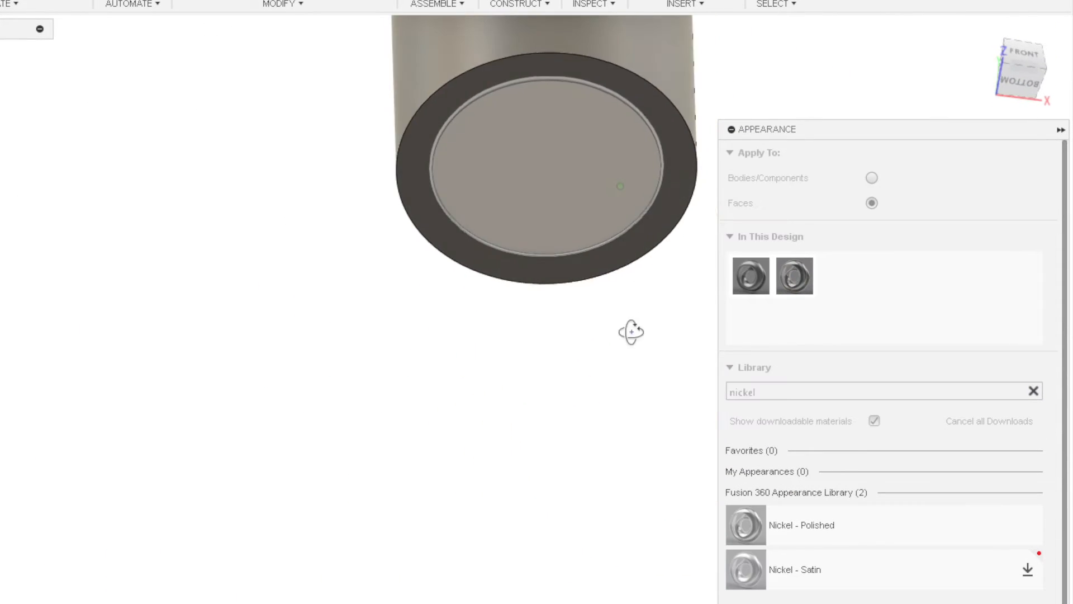
{"action": "middle_click_drag", "start_coordinate": [631, 332], "coordinate": [479, 357], "text": "shift"}
{"action": "scroll", "coordinate": [333, 187], "scroll_direction": "up", "scroll_amount": 5}
{"action": "key", "text": "Escape"}
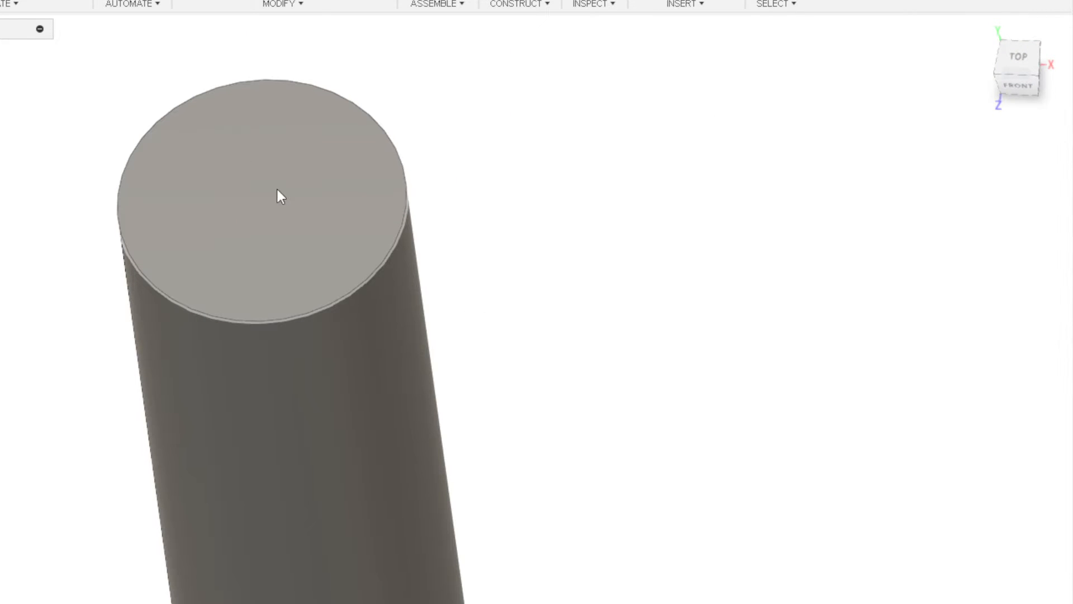
{"action": "left_click", "coordinate": [277, 190]}
{"action": "middle_click_drag", "start_coordinate": [263, 185], "coordinate": [316, 192]}
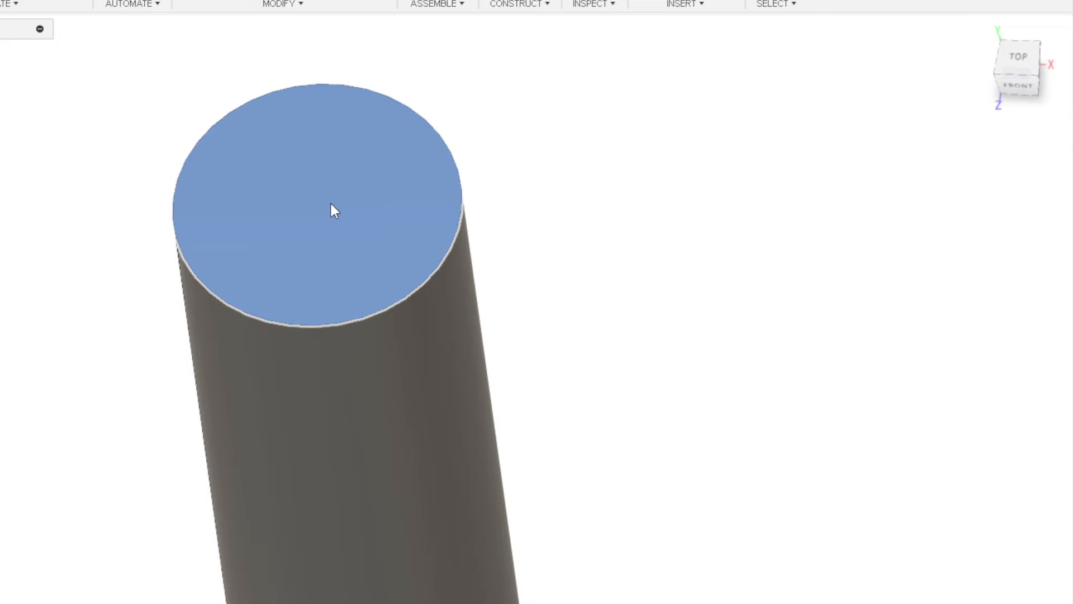
{"action": "key", "text": "c"}
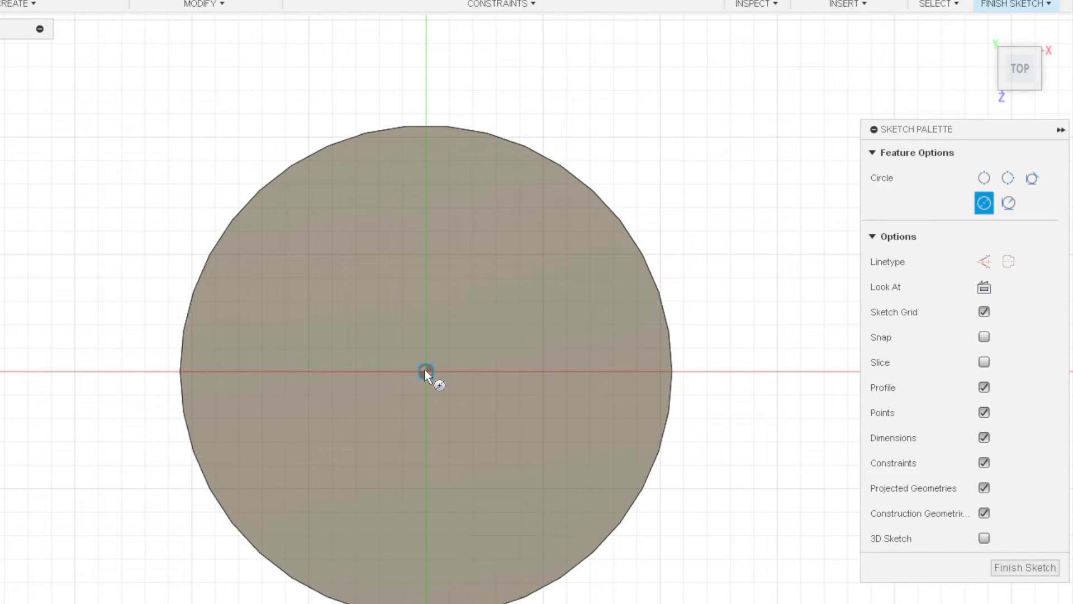
{"action": "left_click", "coordinate": [424, 368]}
{"action": "left_click", "coordinate": [426, 549]}
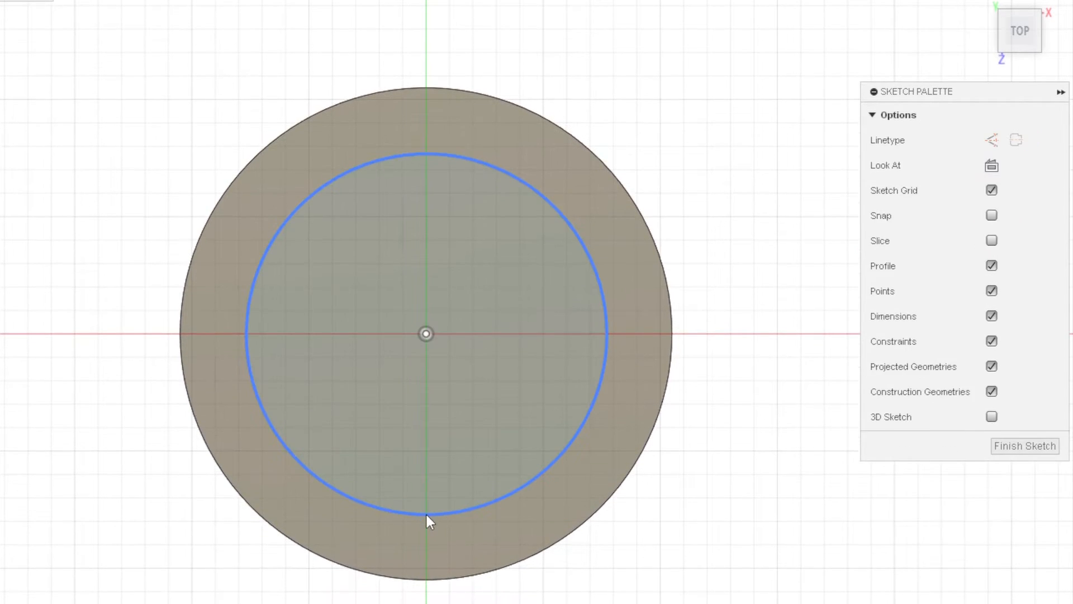
{"action": "key", "text": "d"}
{"action": "left_click", "coordinate": [426, 514]}
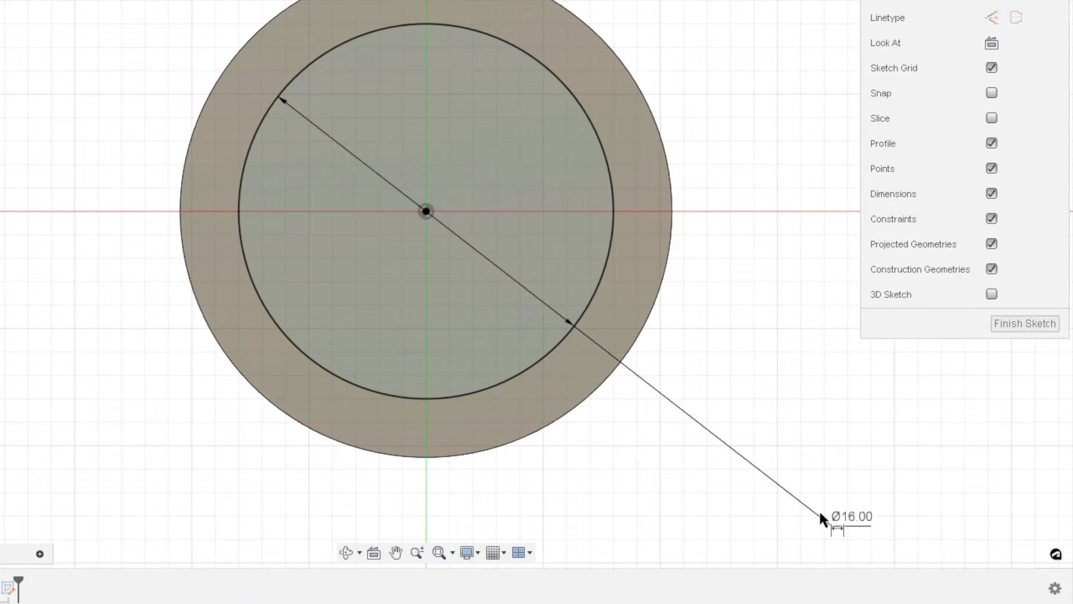
{"action": "left_click", "coordinate": [757, 508]}
{"action": "middle_click_drag", "start_coordinate": [704, 352], "coordinate": [690, 270], "text": "shift"}
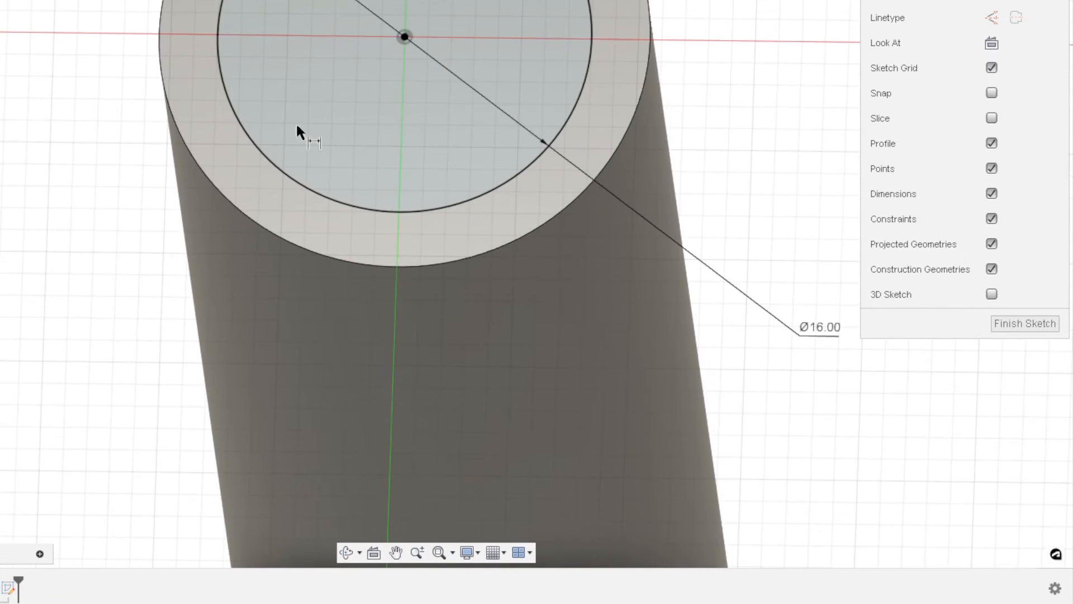
{"action": "scroll", "coordinate": [248, 96], "scroll_direction": "up", "scroll_amount": 2}
{"action": "middle_click_drag", "start_coordinate": [361, 120], "coordinate": [276, 211]}
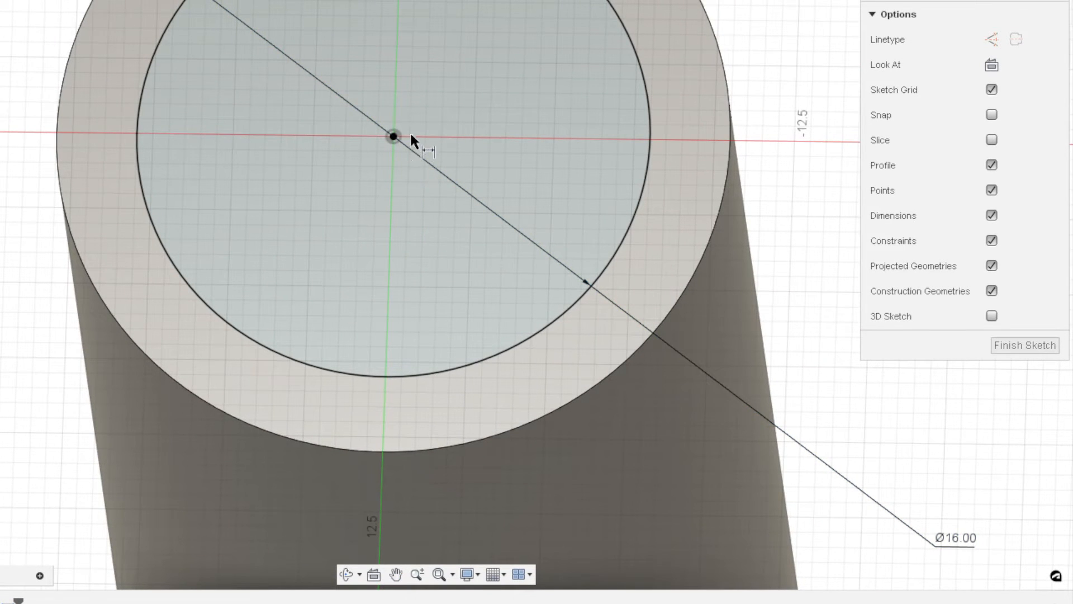
{"action": "key", "text": "o"}
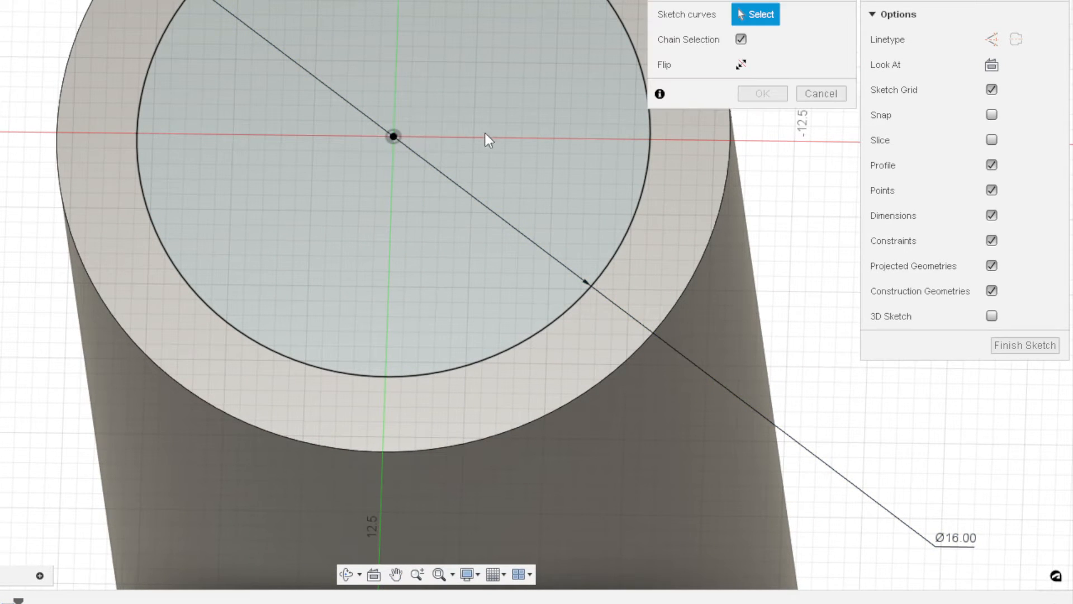
{"action": "middle_click_drag", "start_coordinate": [485, 133], "coordinate": [450, 199]}
{"action": "key", "text": "Escape"}
Draw a second circle from the same centre inside the 16 mm one and set its diameter to 14 mm.
{"action": "key", "text": "c"}
{"action": "left_click", "coordinate": [358, 200]}
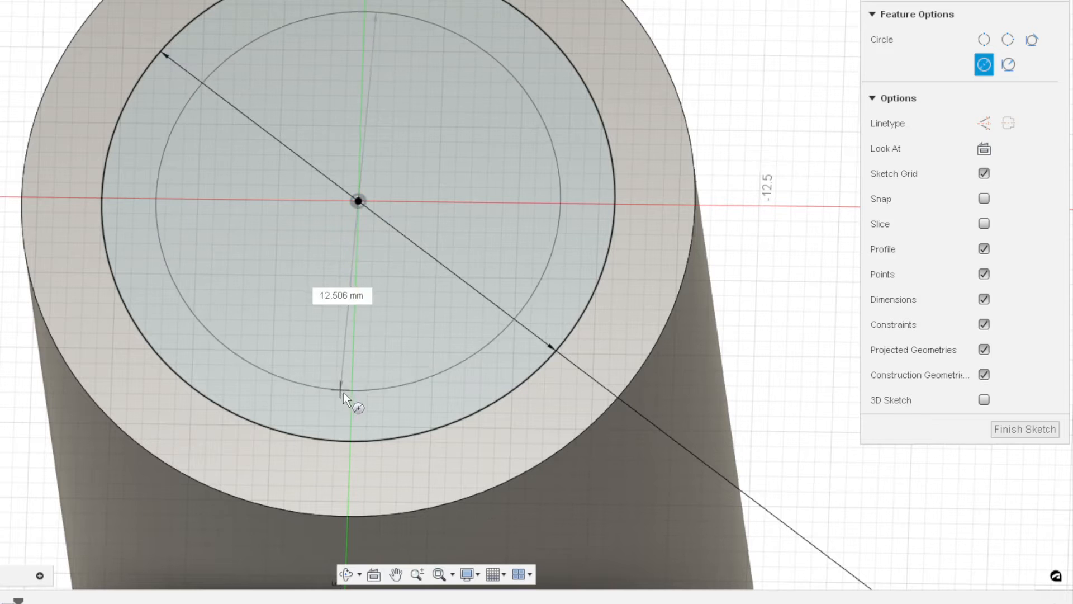
{"action": "left_click", "coordinate": [349, 410]}
{"action": "key", "text": "d"}
{"action": "left_click", "coordinate": [353, 410]}
{"action": "left_click", "coordinate": [401, 361]}
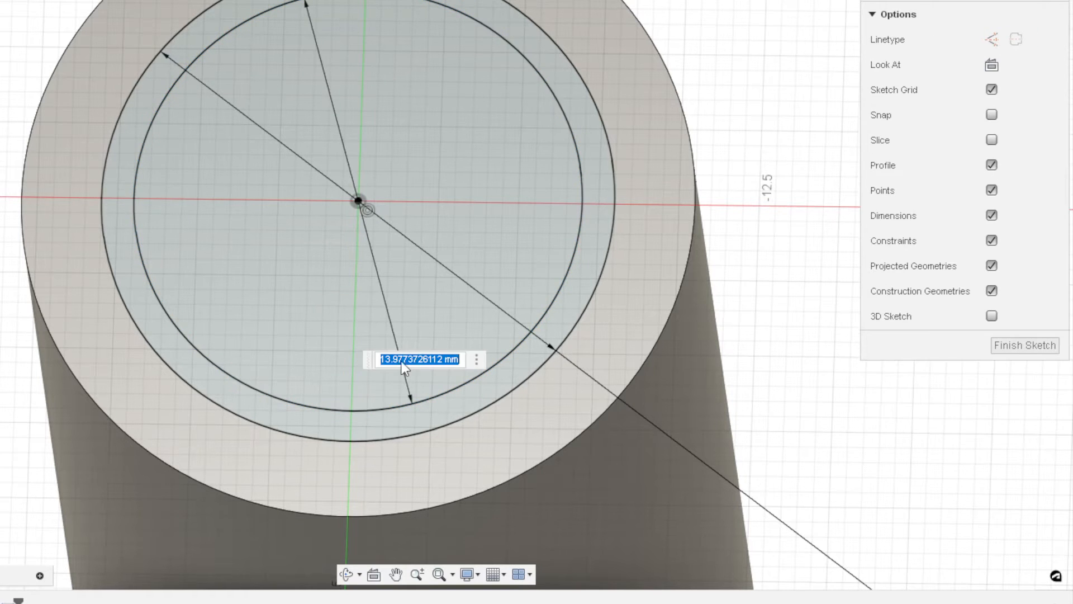
{"action": "type", "text": "14"}
{"action": "key", "text": "Return"}
Extrude the ring between the two circles 3 mm into the cylinder as a cut.
{"action": "scroll", "coordinate": [527, 299], "scroll_direction": "up", "scroll_amount": 2}
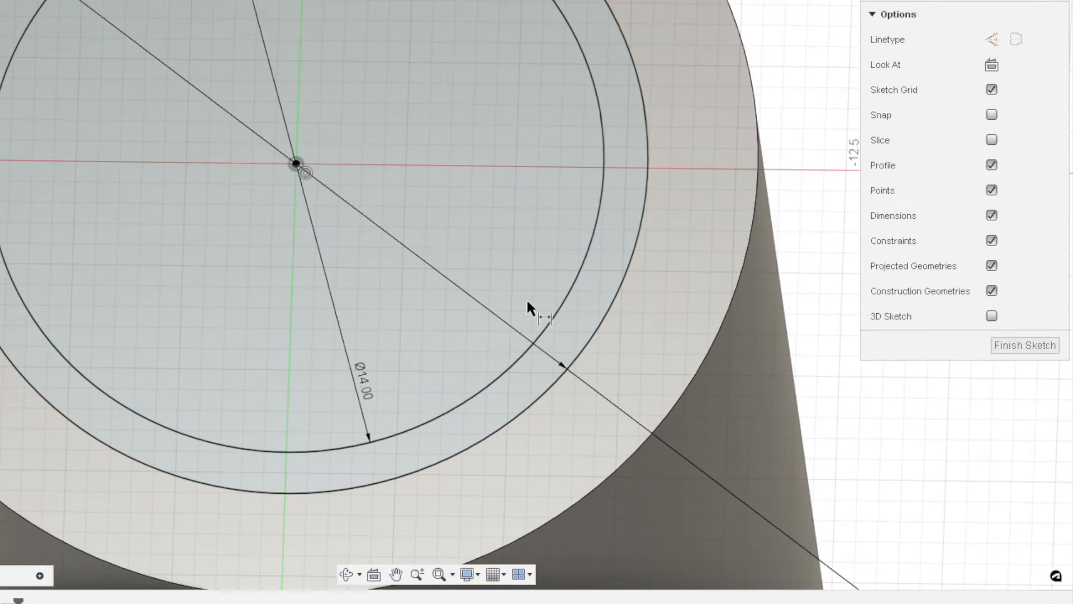
{"action": "scroll", "coordinate": [527, 306], "scroll_direction": "down", "scroll_amount": 2}
{"action": "scroll", "coordinate": [568, 269], "scroll_direction": "down", "scroll_amount": 1}
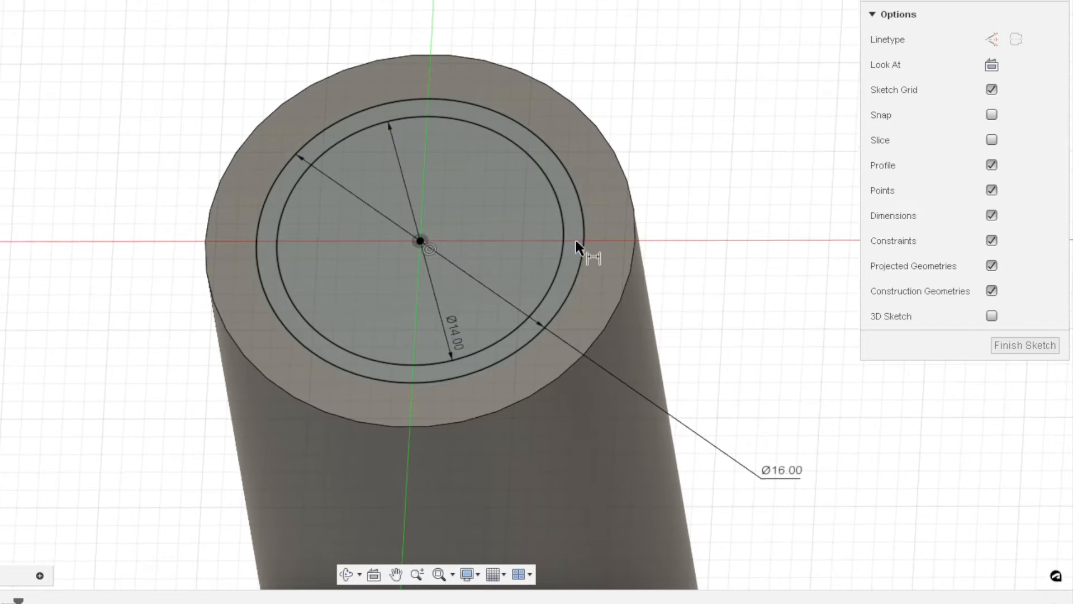
{"action": "key", "text": "e"}
{"action": "left_click", "coordinate": [571, 236]}
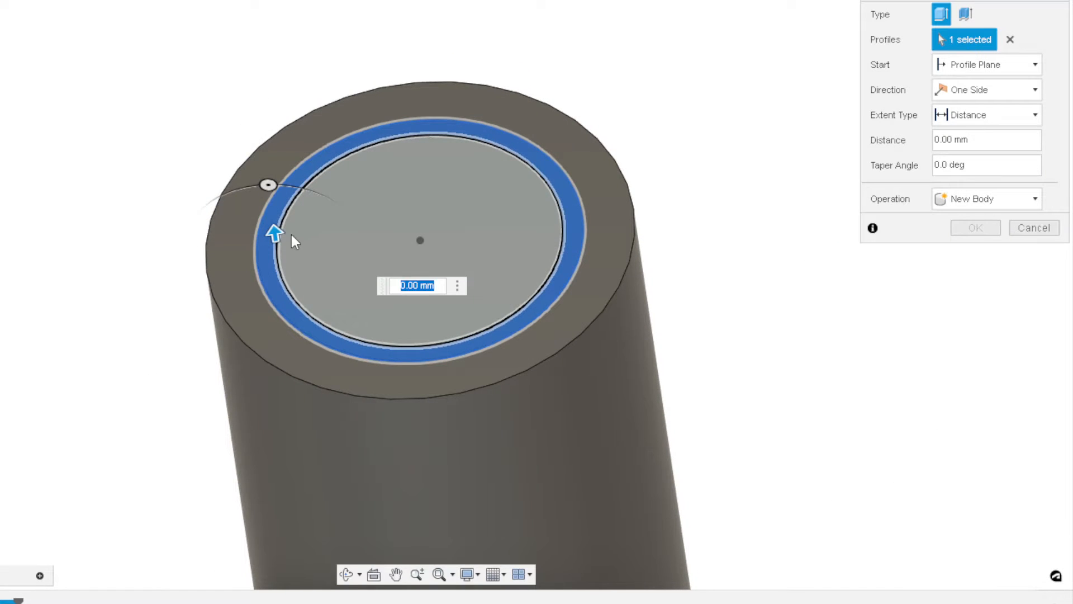
{"action": "left_click_drag", "start_coordinate": [273, 234], "coordinate": [279, 271]}
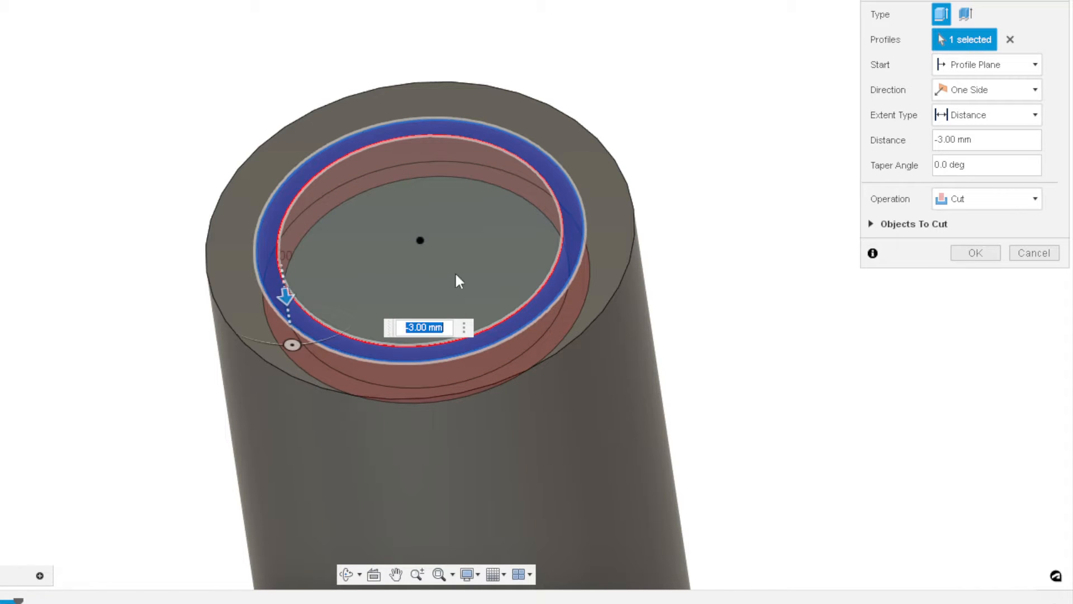
{"action": "left_click", "coordinate": [975, 252]}
Hide Sketch3 and apply the design's existing nickel appearance to only the flat circular face inside the groove.
{"action": "middle_click_drag", "start_coordinate": [793, 297], "coordinate": [782, 265], "text": "shift"}
{"action": "scroll", "coordinate": [531, 244], "scroll_direction": "up", "scroll_amount": 2}
{"action": "mouse_move", "coordinate": [490, 244]}
{"action": "middle_mouse_down", "text": "shift"}
{"action": "mouse_move", "coordinate": [496, 229]}
{"action": "mouse_move", "coordinate": [503, 238]}
{"action": "middle_mouse_up", "text": "shift"}
{"action": "scroll", "coordinate": [522, 232], "scroll_direction": "up", "scroll_amount": 1}
{"action": "scroll", "coordinate": [560, 232], "scroll_direction": "down", "scroll_amount": 2}
{"action": "middle_click_drag", "start_coordinate": [619, 227], "coordinate": [634, 243], "text": "shift"}
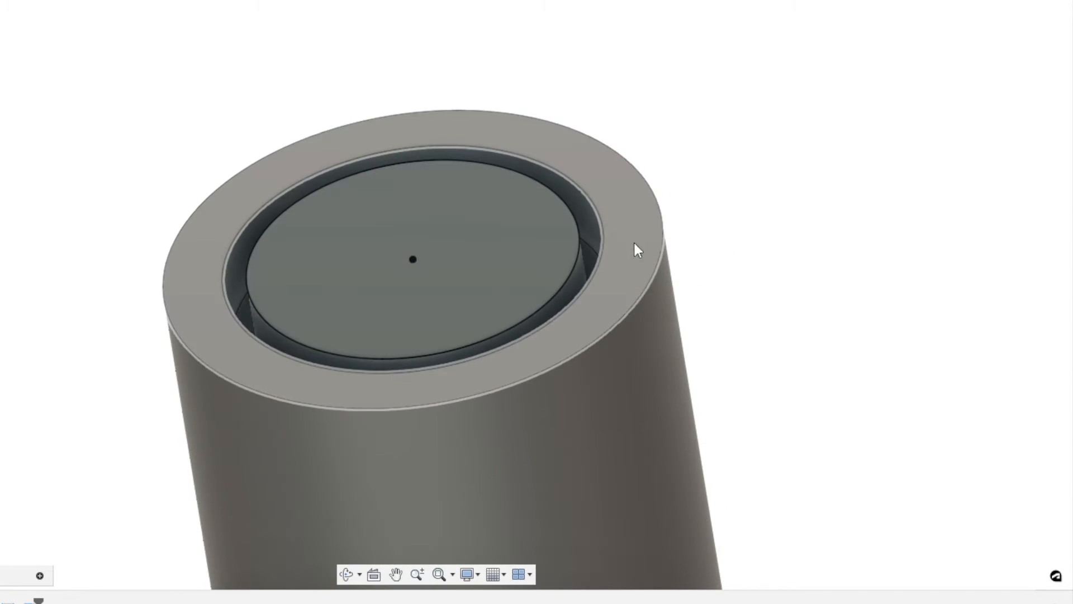
{"action": "key", "text": "a"}
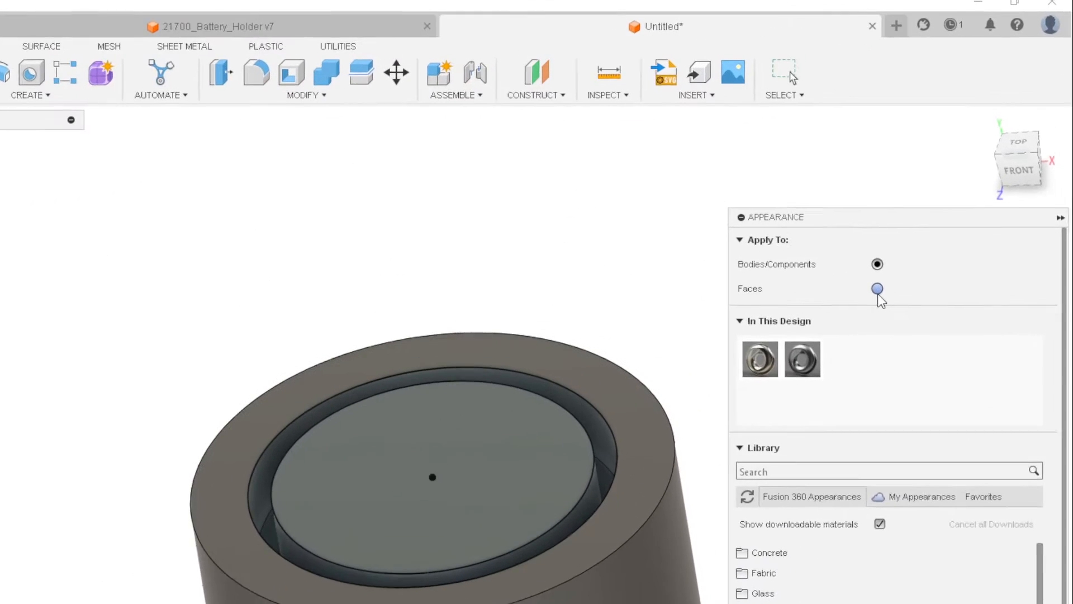
{"action": "left_click", "coordinate": [877, 289]}
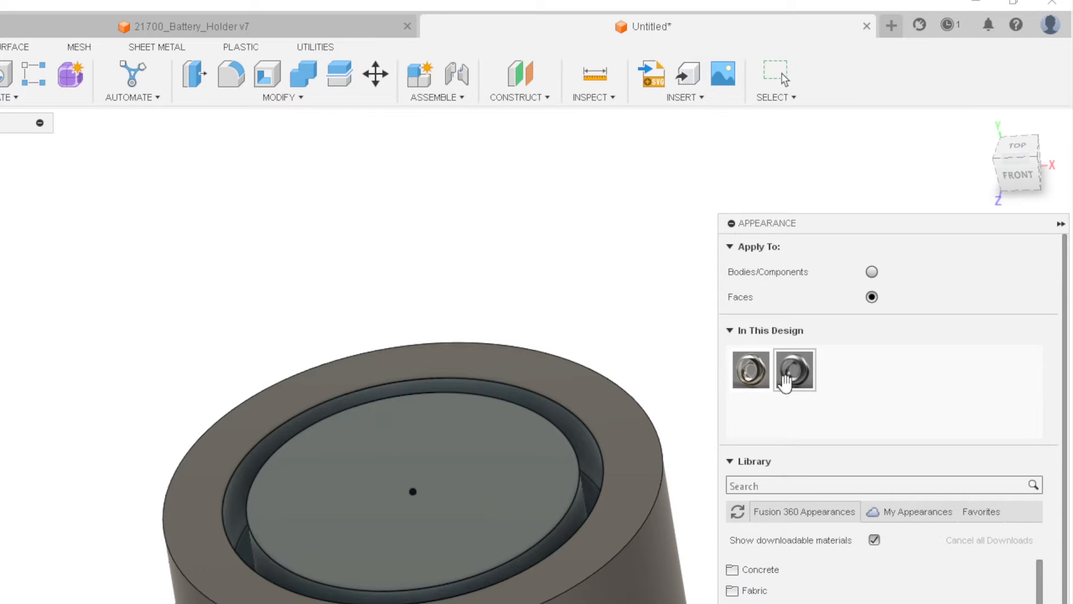
{"action": "left_click_drag", "start_coordinate": [395, 478], "coordinate": [929, 390]}
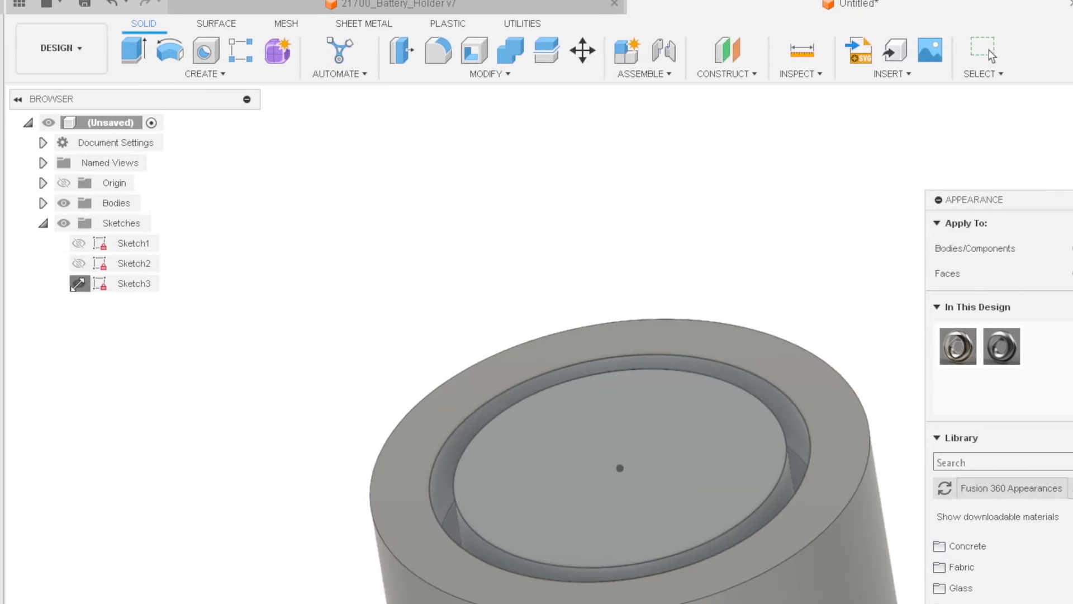
{"action": "left_click", "coordinate": [4, 283]}
{"action": "left_click_drag", "start_coordinate": [881, 346], "coordinate": [575, 439]}
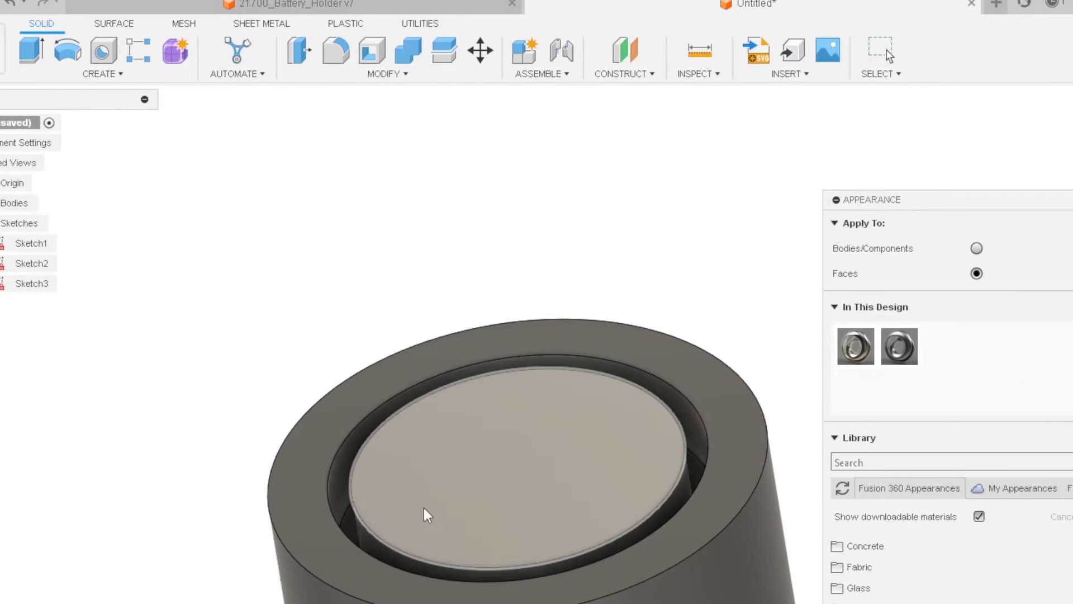
Apply the same nickel appearance to the side wall of the raised centre and close the appearance settings.
{"action": "middle_click_drag", "start_coordinate": [425, 510], "coordinate": [467, 457], "text": "shift"}
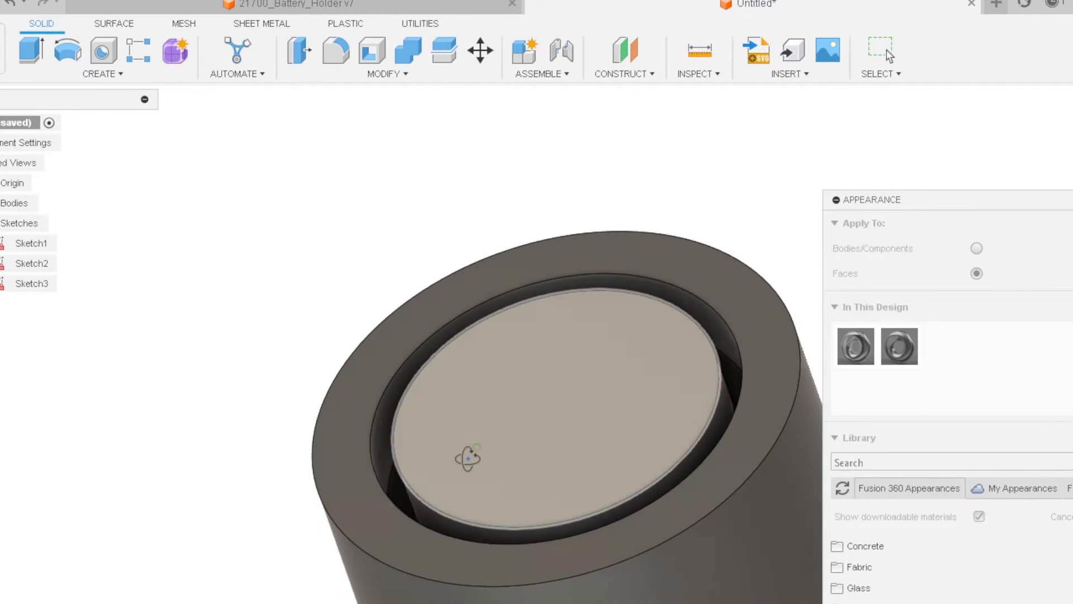
{"action": "scroll", "coordinate": [692, 401], "scroll_direction": "up", "scroll_amount": 2}
{"action": "left_click_drag", "start_coordinate": [845, 347], "coordinate": [736, 422]}
{"action": "scroll", "coordinate": [648, 435], "scroll_direction": "down", "scroll_amount": 3}
{"action": "scroll", "coordinate": [726, 424], "scroll_direction": "up", "scroll_amount": 2}
{"action": "scroll", "coordinate": [671, 438], "scroll_direction": "down", "scroll_amount": 3}
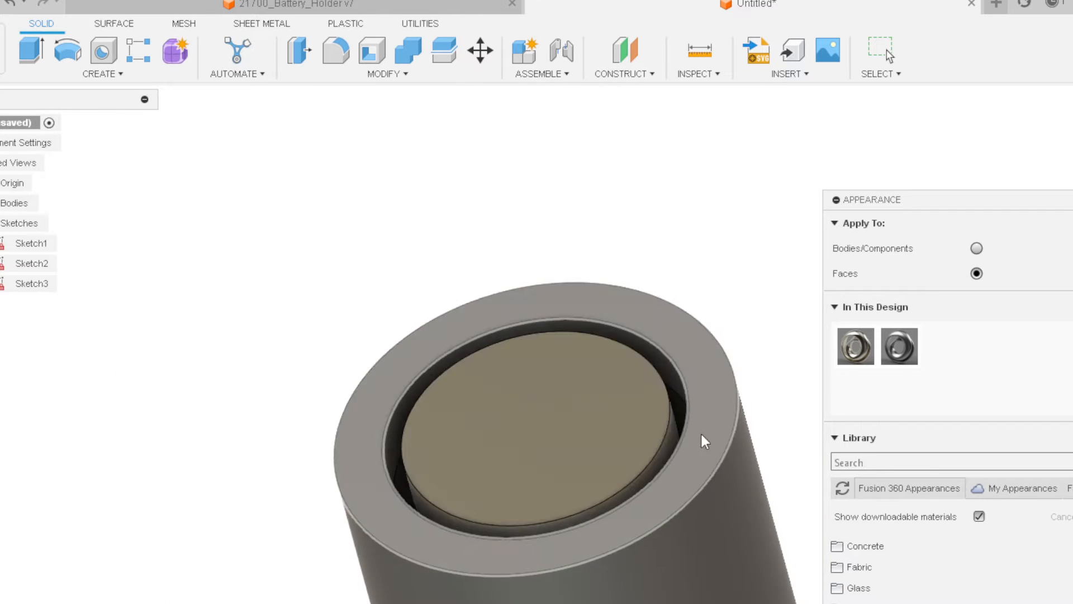
{"action": "middle_click_drag", "start_coordinate": [702, 438], "coordinate": [712, 408], "text": "shift"}
{"action": "scroll", "coordinate": [702, 428], "scroll_direction": "up", "scroll_amount": 1}
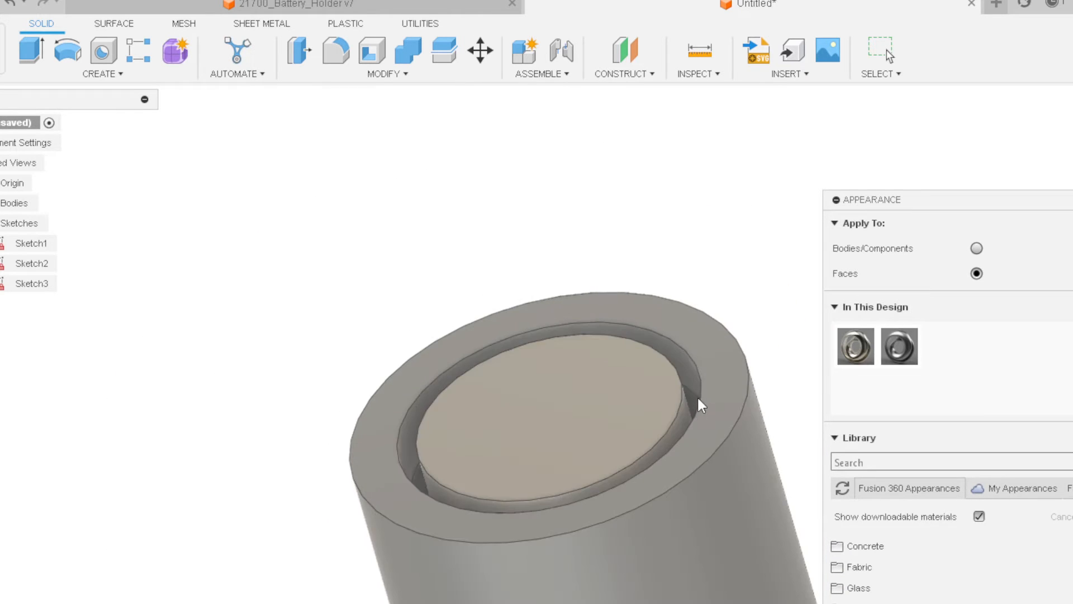
{"action": "key", "text": "Escape"}
Start a chamfer on the upper outer edge of the raised centre with an equal distance of 3 mm.
{"action": "left_click", "coordinate": [369, 74]}
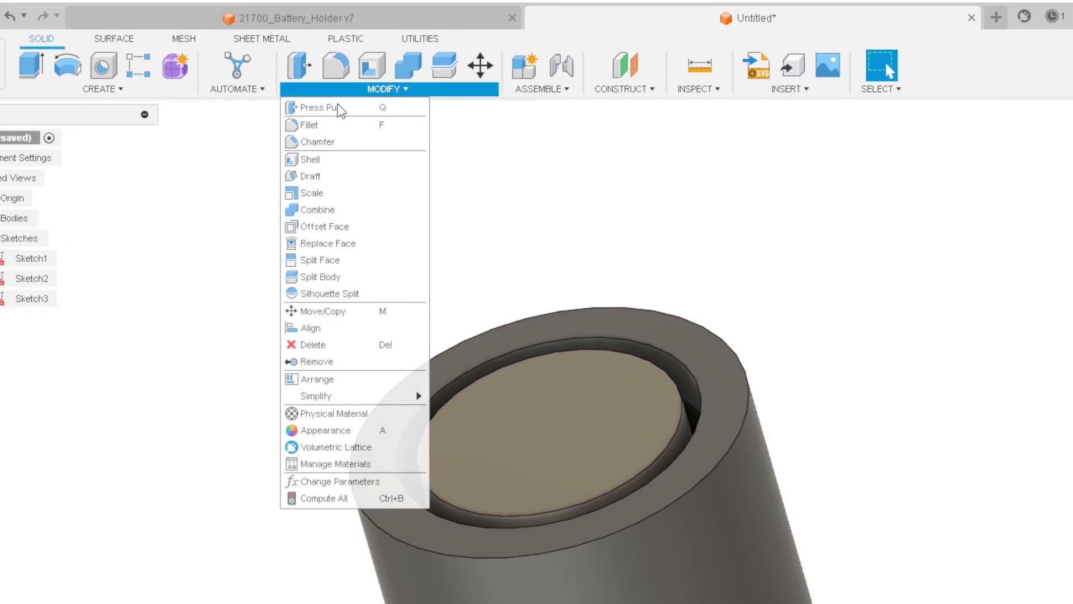
{"action": "left_click", "coordinate": [319, 141]}
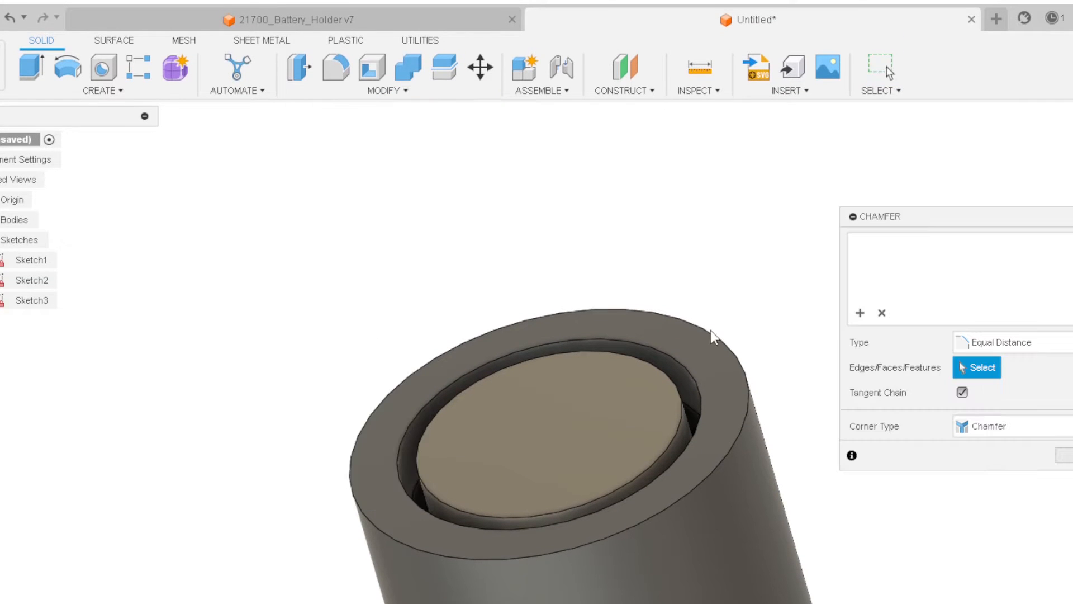
{"action": "left_click", "coordinate": [681, 402]}
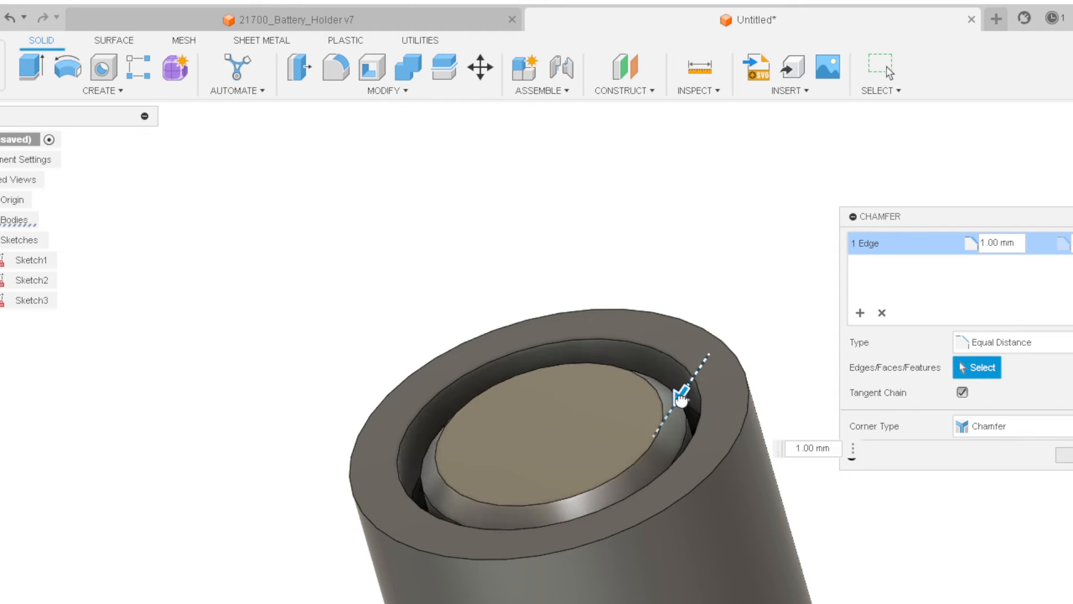
{"action": "scroll", "coordinate": [732, 372], "scroll_direction": "up", "scroll_amount": 5}
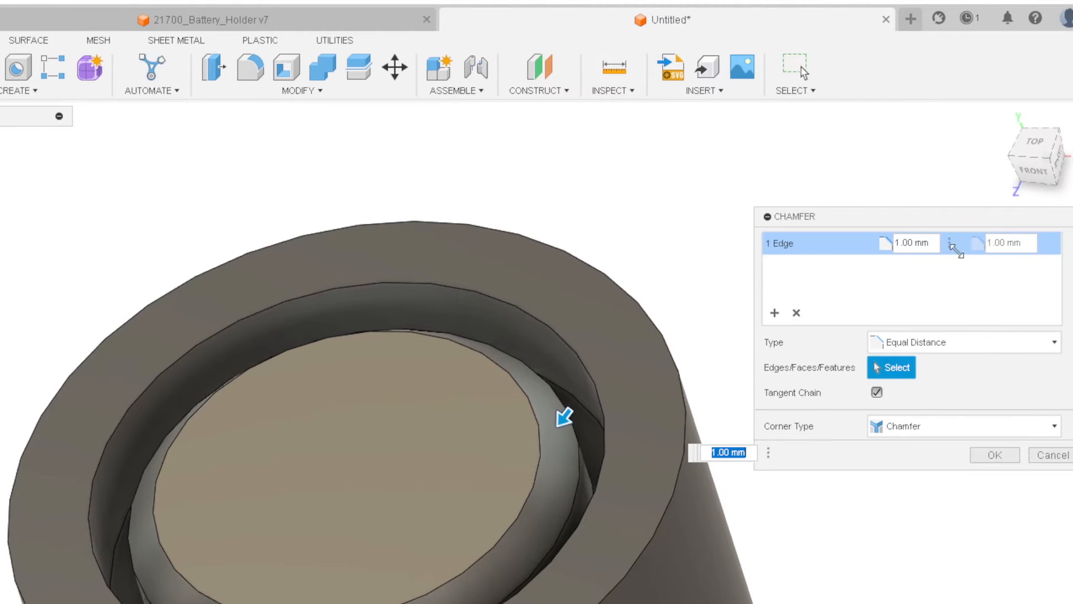
{"action": "left_click_drag", "start_coordinate": [916, 248], "coordinate": [909, 249]}
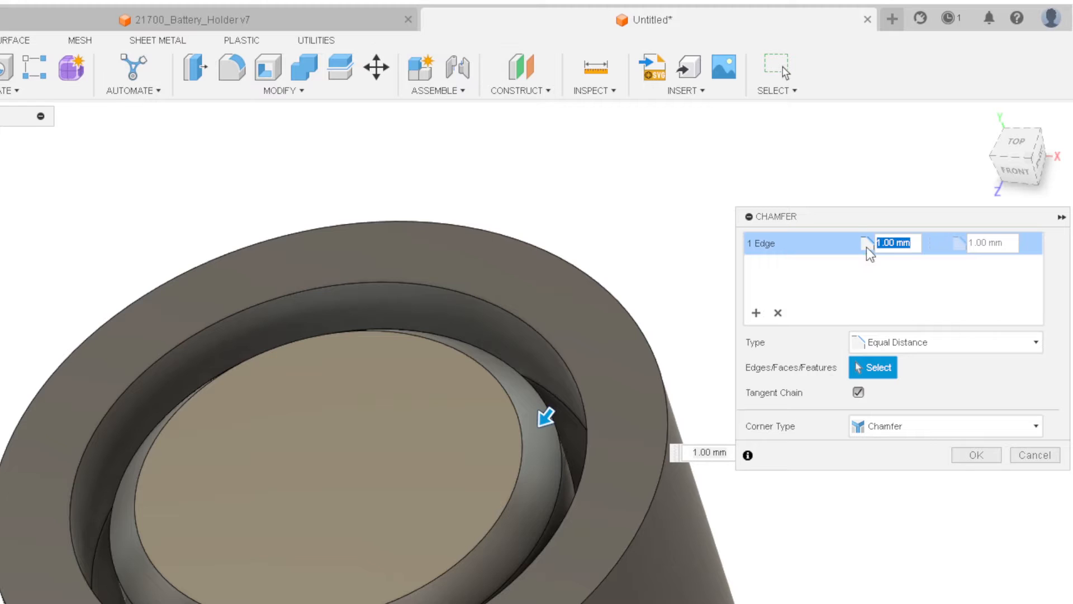
{"action": "type", "text": "2"}
{"action": "type", "text": "3"}
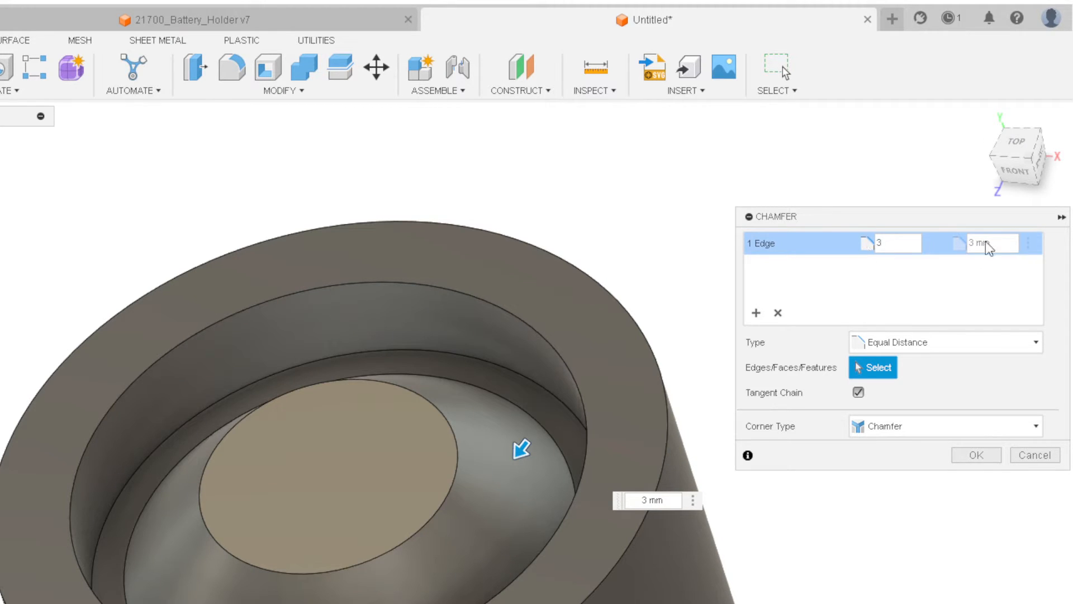
Switch the chamfer type to Two Distance, set the distances to 0.5 mm and 3 mm, and apply it.
{"action": "left_click", "coordinate": [889, 343]}
{"action": "left_click", "coordinate": [910, 381]}
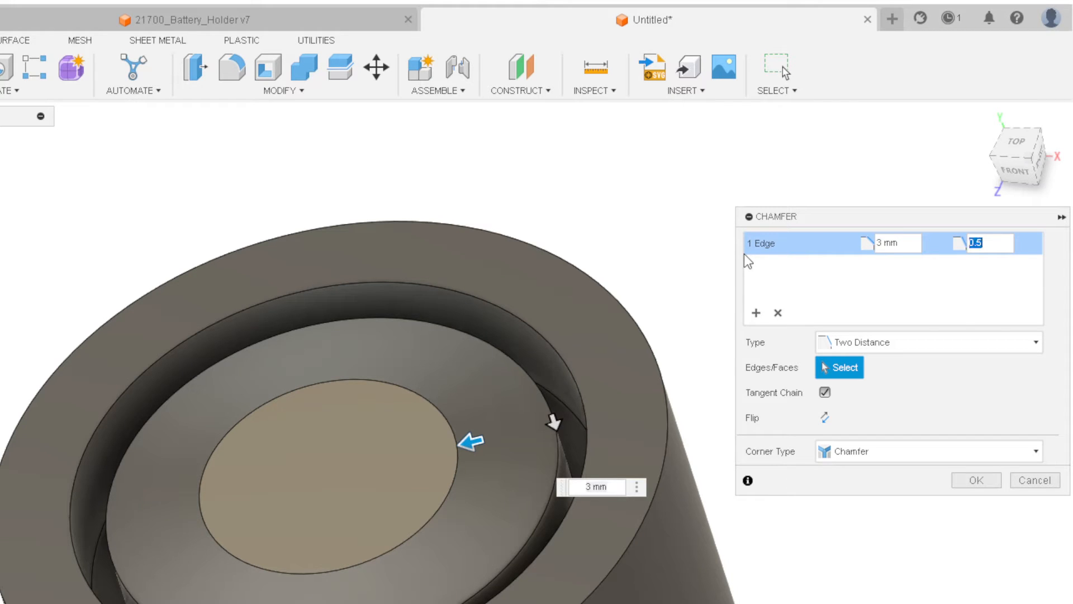
{"action": "key", "text": "shift+Tab"}
{"action": "type", "text": "0.5"}
{"action": "key", "text": "Tab"}
{"action": "type", "text": "3"}
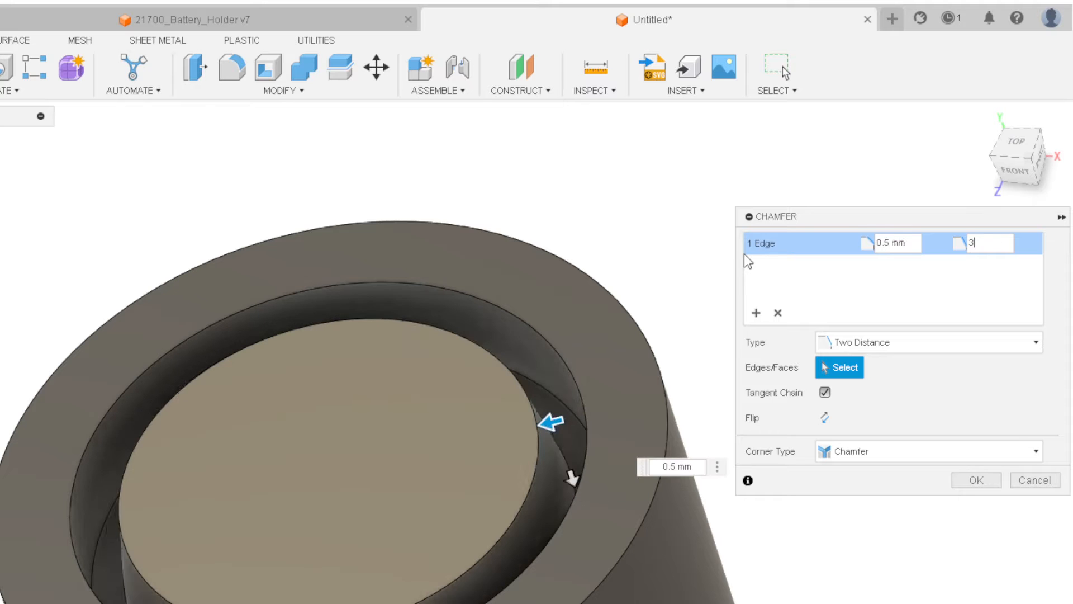
{"action": "mouse_move", "coordinate": [206, 479]}
{"action": "middle_mouse_down", "text": "shift"}
{"action": "mouse_move", "coordinate": [211, 435]}
{"action": "mouse_move", "coordinate": [221, 471]}
{"action": "mouse_move", "coordinate": [210, 488]}
{"action": "middle_mouse_up", "text": "shift"}
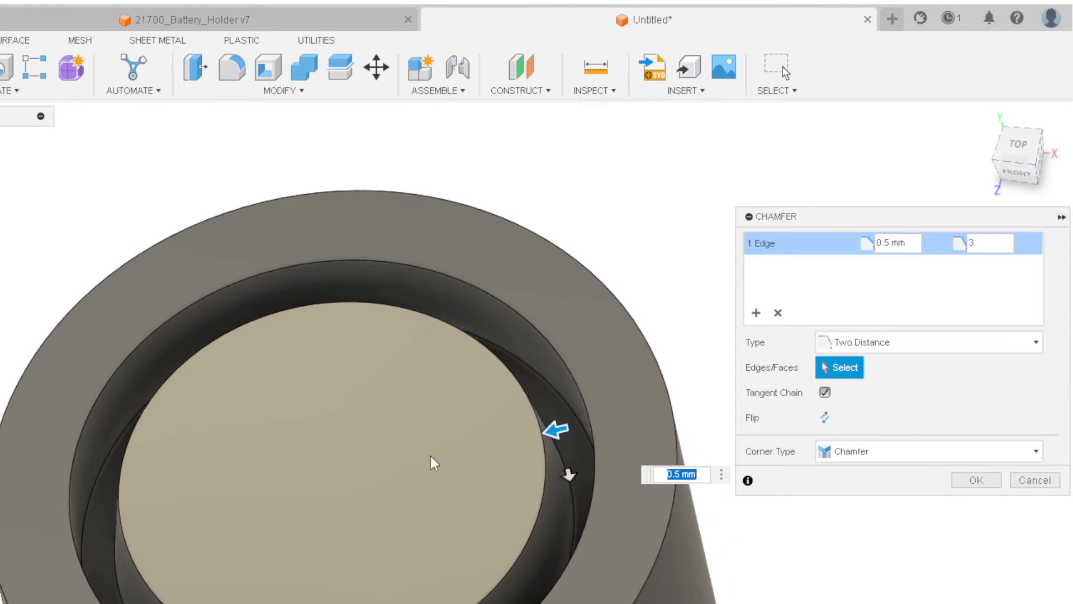
{"action": "left_click", "coordinate": [975, 481]}
Apply the design's existing nickel appearance to only the chamfered face around the raised centre and close the appearance settings.
{"action": "middle_click_drag", "start_coordinate": [788, 499], "coordinate": [822, 432]}
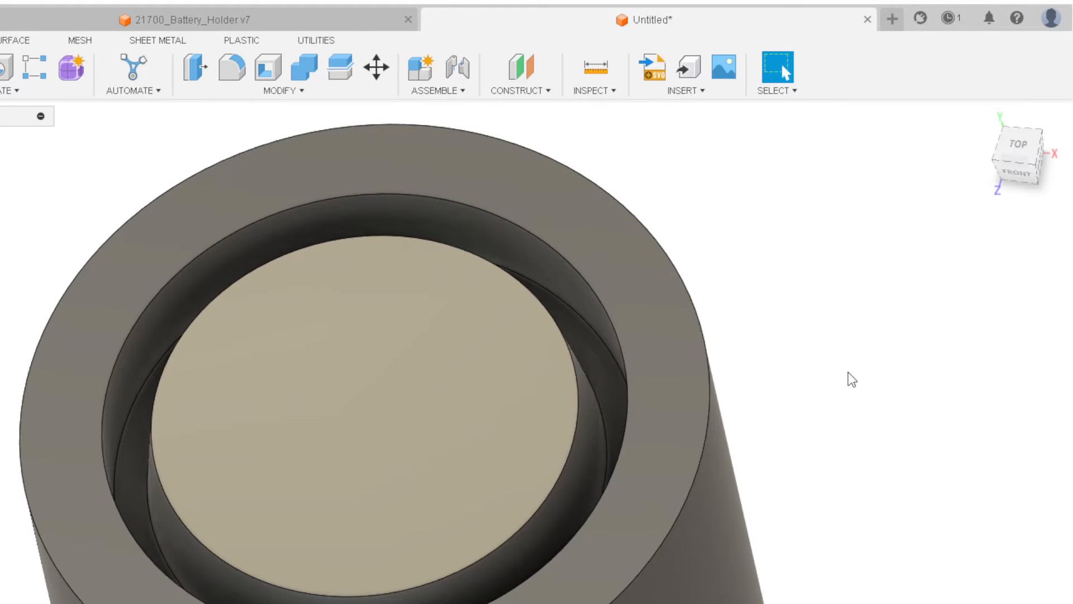
{"action": "key", "text": "a"}
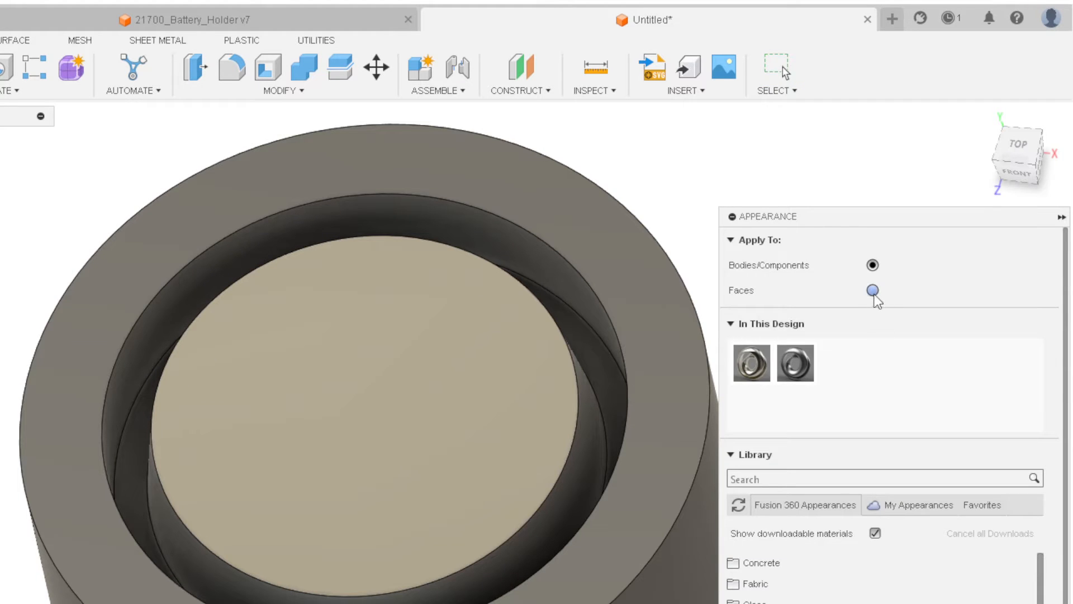
{"action": "left_click_drag", "start_coordinate": [753, 369], "coordinate": [575, 481]}
{"action": "scroll", "coordinate": [538, 424], "scroll_direction": "down", "scroll_amount": 5}
{"action": "key", "text": "Escape"}
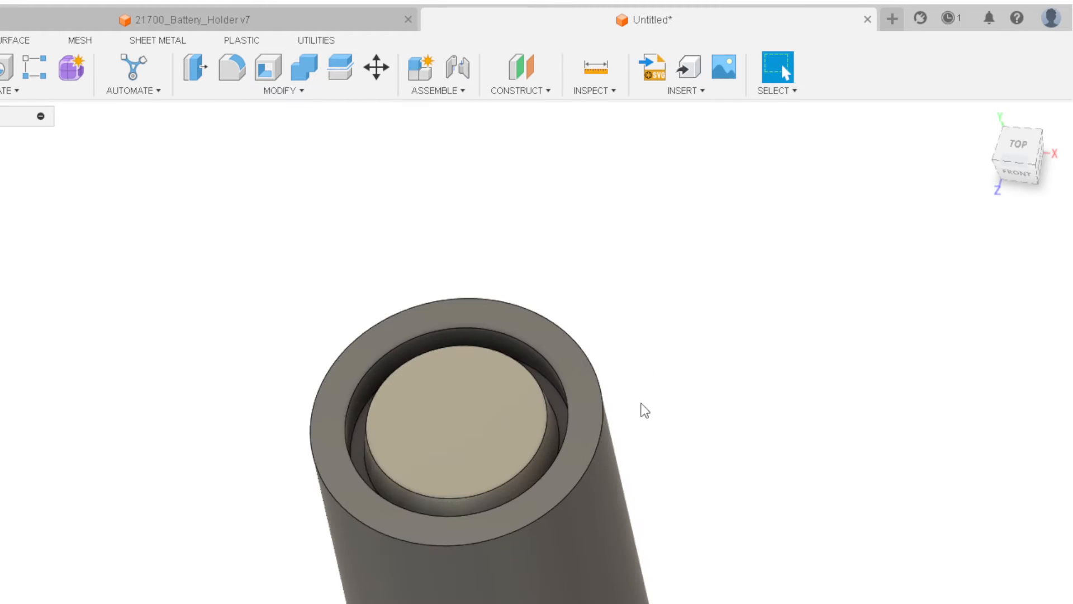
Fillet the outer circular edges at both ends of the battery cylinder with a 0.5 mm radius.
{"action": "middle_click_drag", "start_coordinate": [642, 409], "coordinate": [661, 373], "text": "shift"}
{"action": "scroll", "coordinate": [699, 458], "scroll_direction": "up", "scroll_amount": 3}
{"action": "scroll", "coordinate": [723, 529], "scroll_direction": "down", "scroll_amount": 5}
{"action": "middle_click_drag", "start_coordinate": [779, 588], "coordinate": [671, 425]}
{"action": "middle_click_drag", "start_coordinate": [670, 424], "coordinate": [661, 407], "text": "shift"}
{"action": "scroll", "coordinate": [661, 408], "scroll_direction": "down", "scroll_amount": 1}
{"action": "middle_click_drag", "start_coordinate": [440, 194], "coordinate": [570, 244], "text": "shift"}
{"action": "key", "text": "f"}
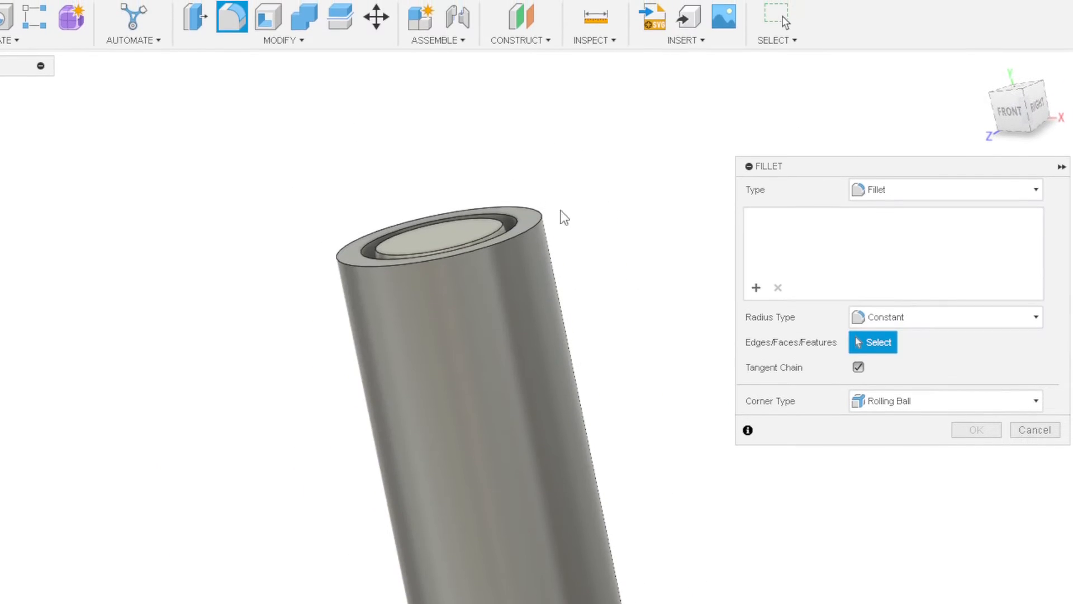
{"action": "left_click", "coordinate": [538, 167]}
{"action": "type", "text": "0.5"}
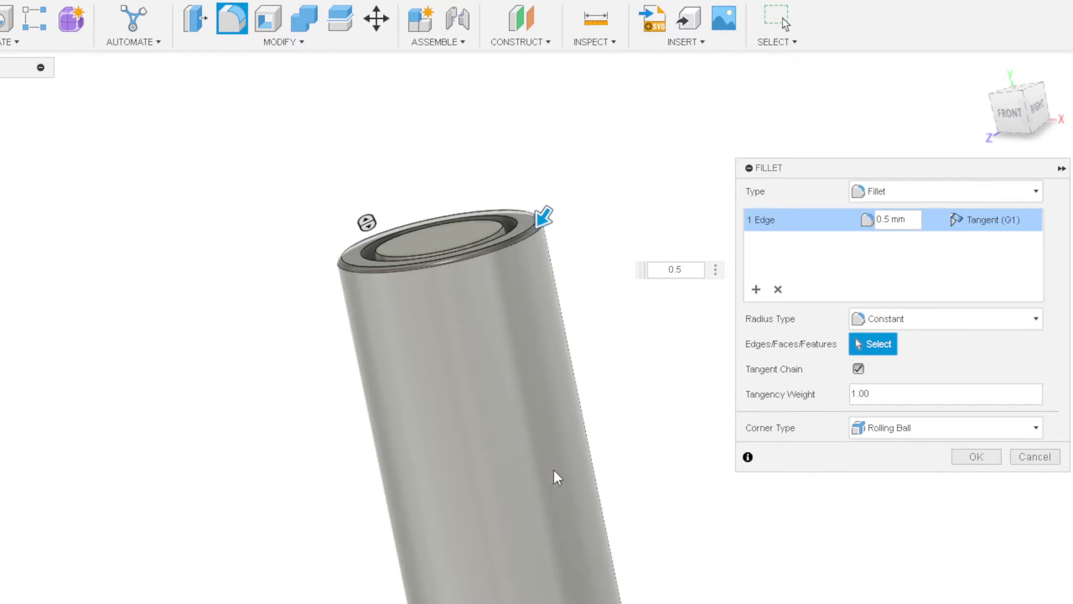
{"action": "middle_click_drag", "start_coordinate": [554, 472], "coordinate": [328, 247]}
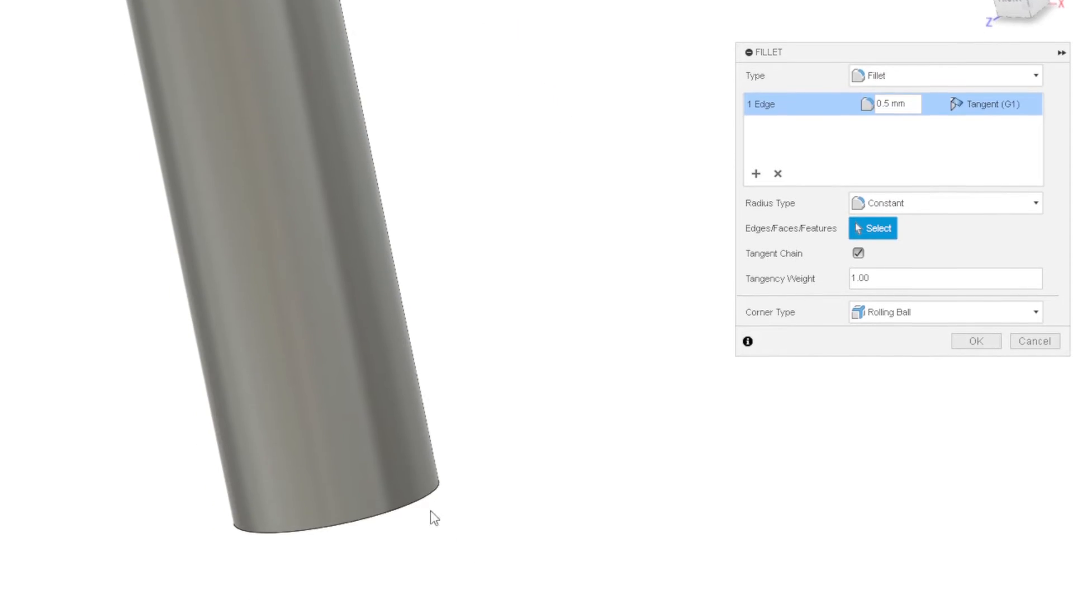
{"action": "left_click", "coordinate": [423, 599]}
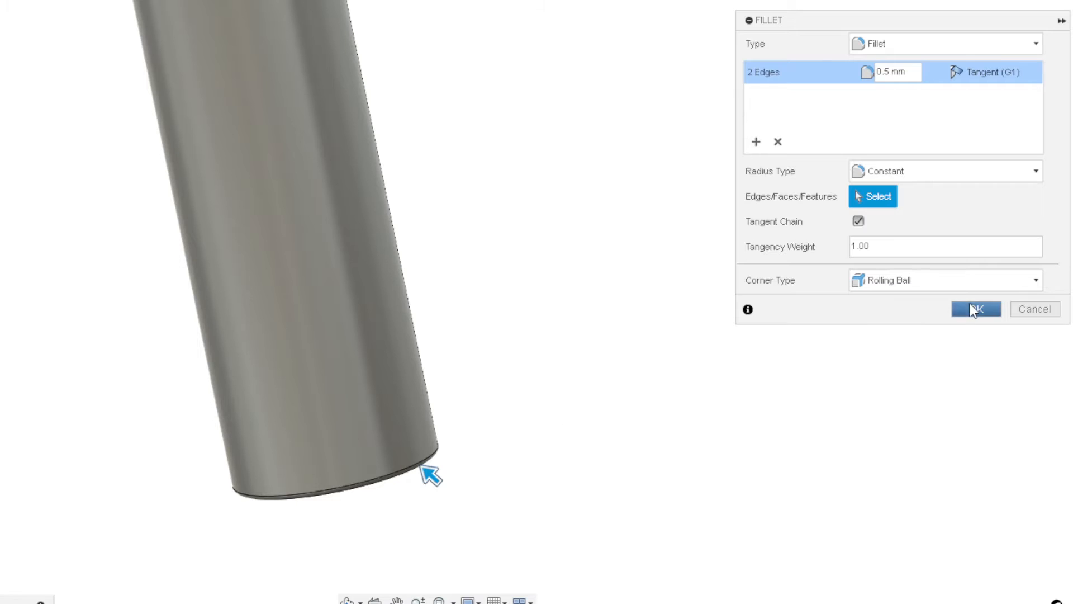
{"action": "left_click", "coordinate": [975, 309]}
Search the appearance library for white, download Plastic - Matte (White), and close the appearance settings.
{"action": "middle_click_drag", "start_coordinate": [506, 242], "coordinate": [561, 278], "text": "shift"}
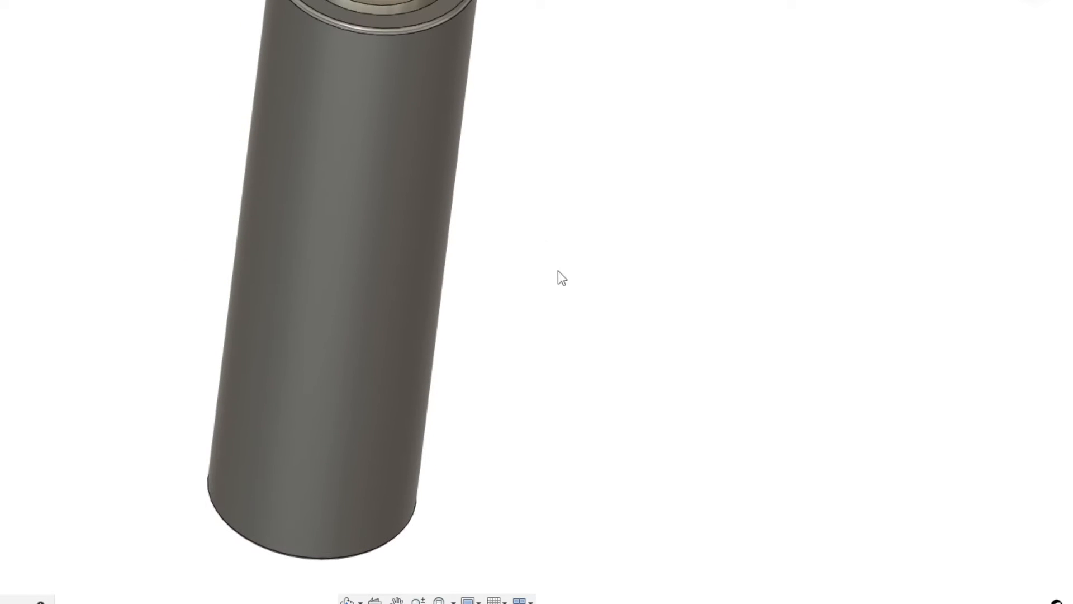
{"action": "key", "text": "a"}
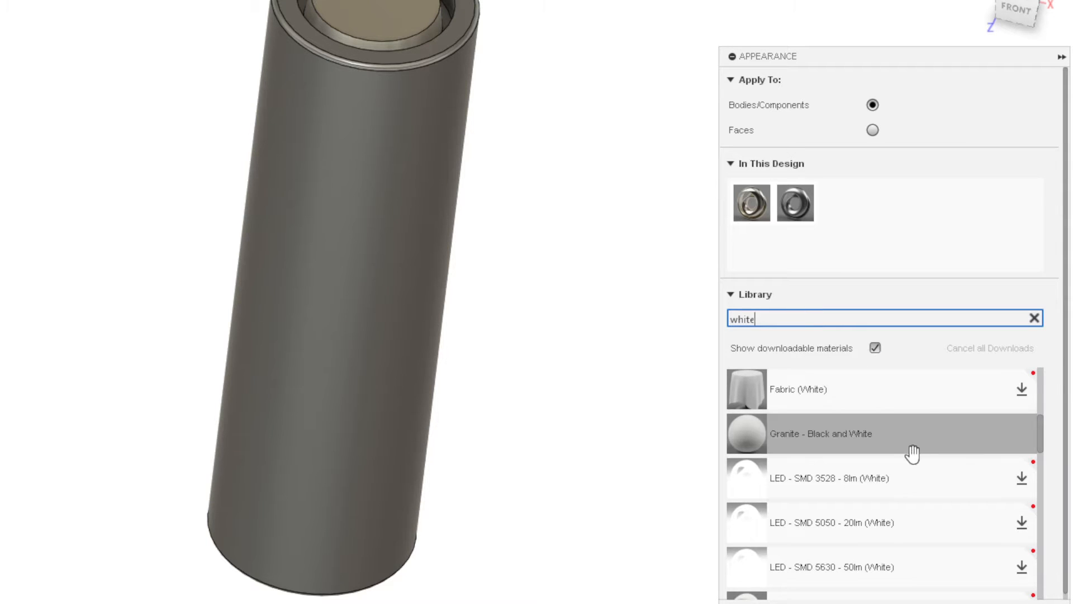
{"action": "scroll", "coordinate": [873, 430], "scroll_direction": "down", "scroll_amount": 5}
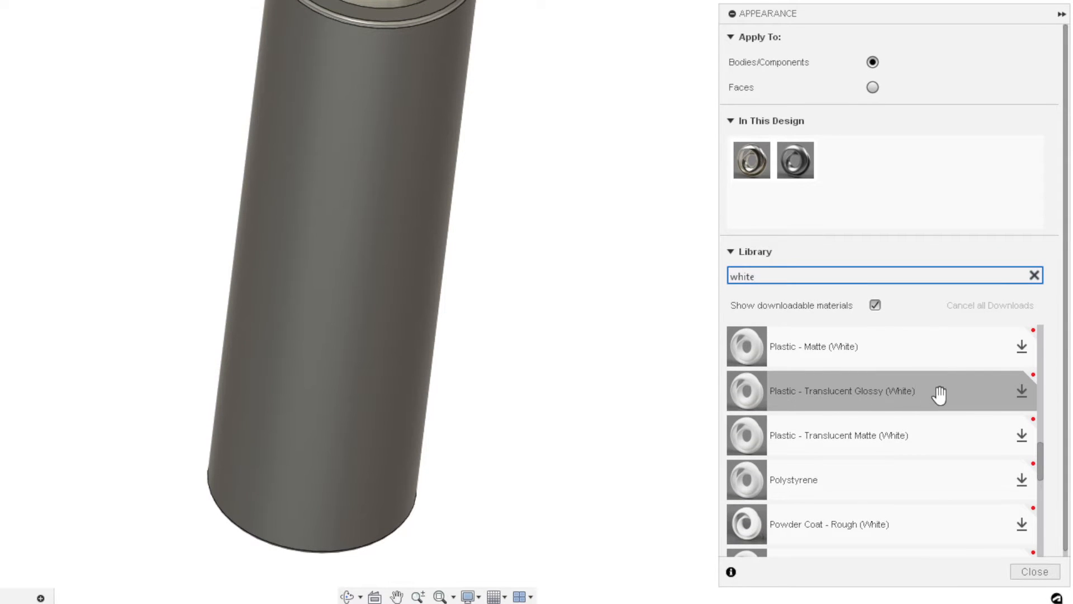
{"action": "left_click", "coordinate": [1019, 346]}
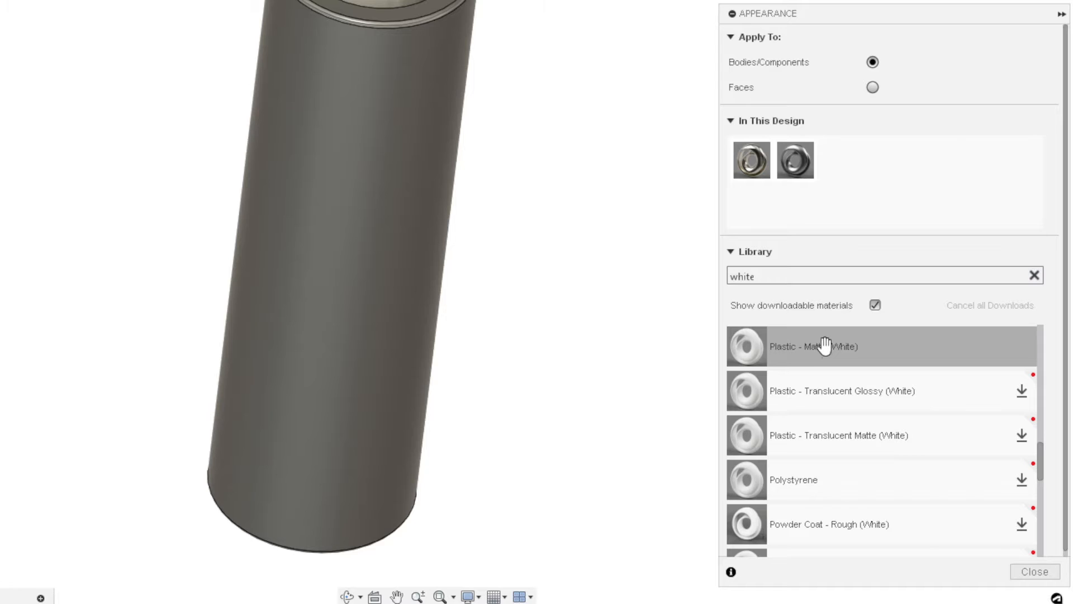
{"action": "left_click_drag", "start_coordinate": [825, 345], "coordinate": [971, 294]}
{"action": "key", "text": "Escape"}
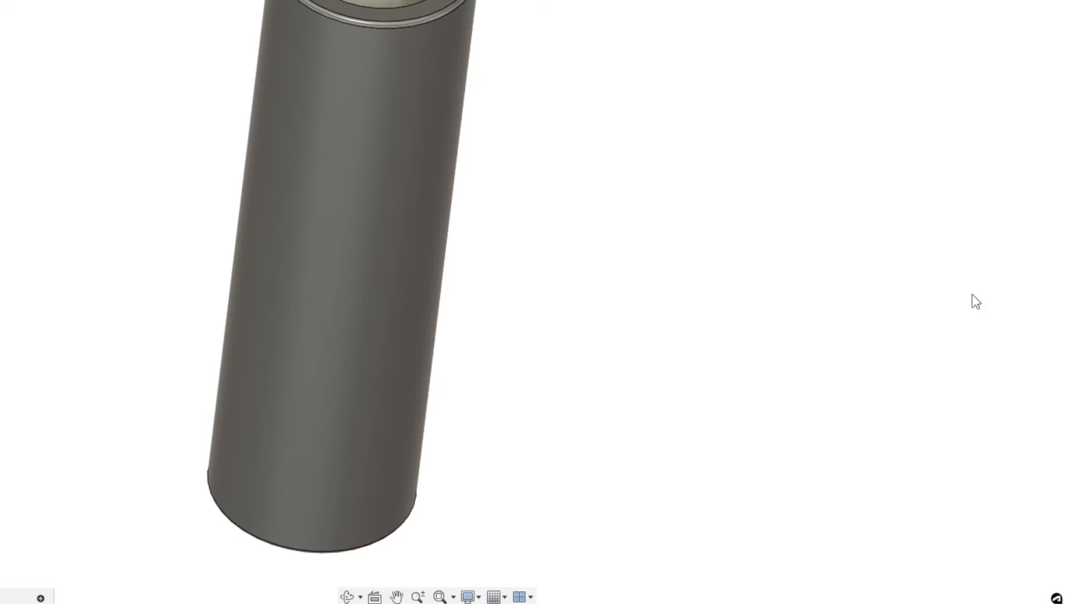
Set appearances to apply to faces, find Plastic - Matte (White) in the library and apply it to the battery's long cylindrical face.
{"action": "key", "text": "a"}
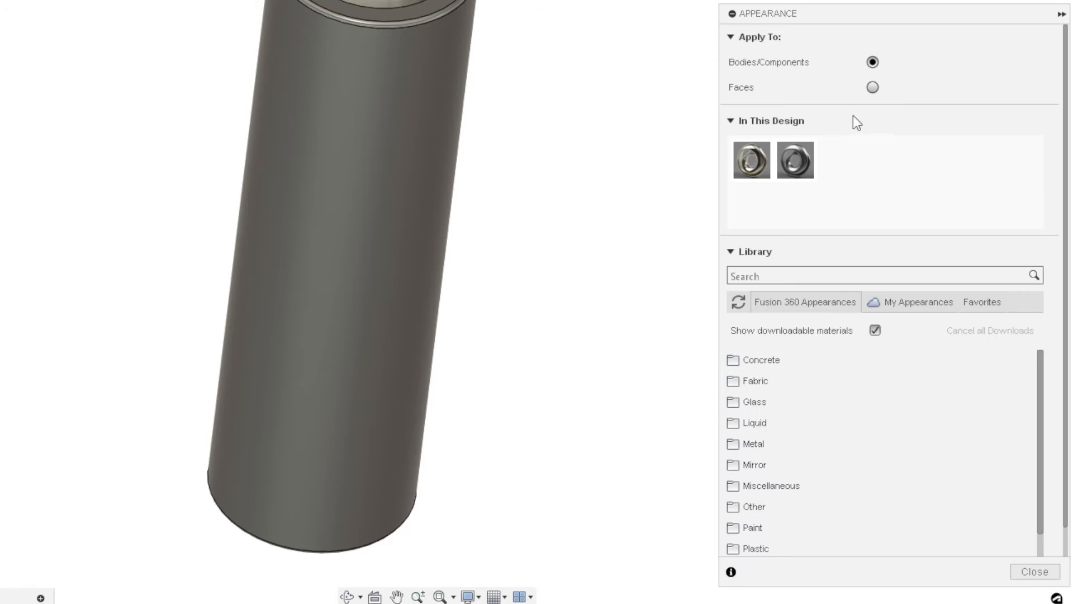
{"action": "left_click", "coordinate": [872, 89]}
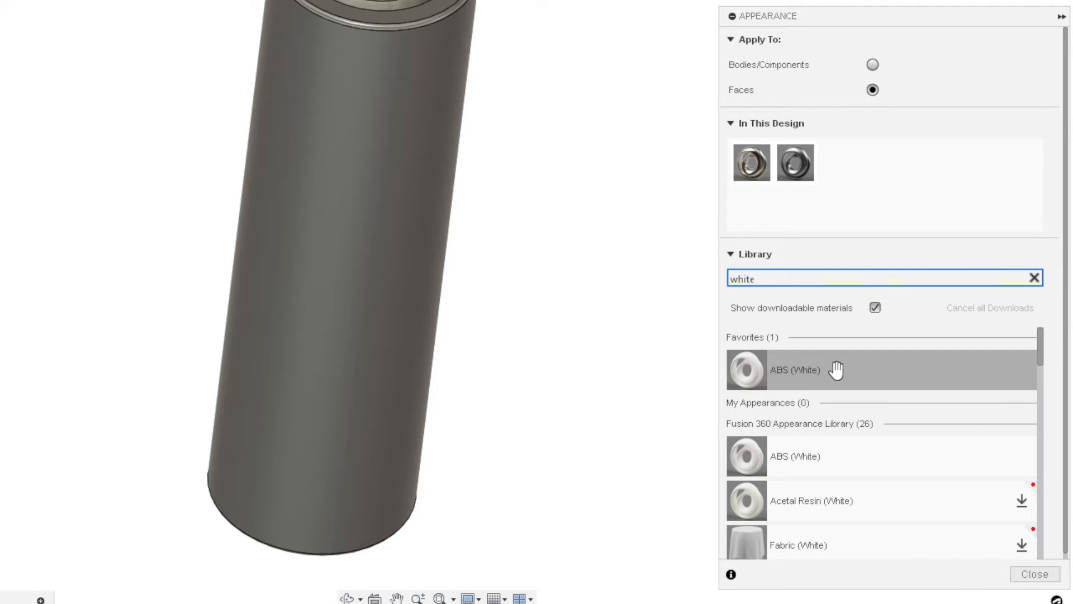
{"action": "scroll", "coordinate": [824, 437], "scroll_direction": "down", "scroll_amount": 2}
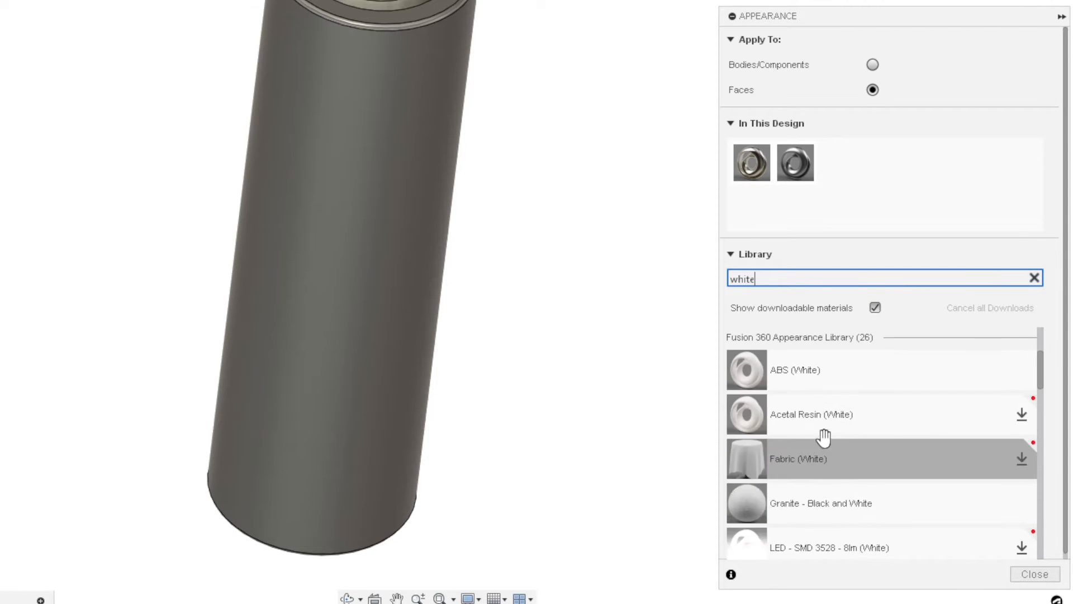
{"action": "scroll", "coordinate": [825, 439], "scroll_direction": "down", "scroll_amount": 8}
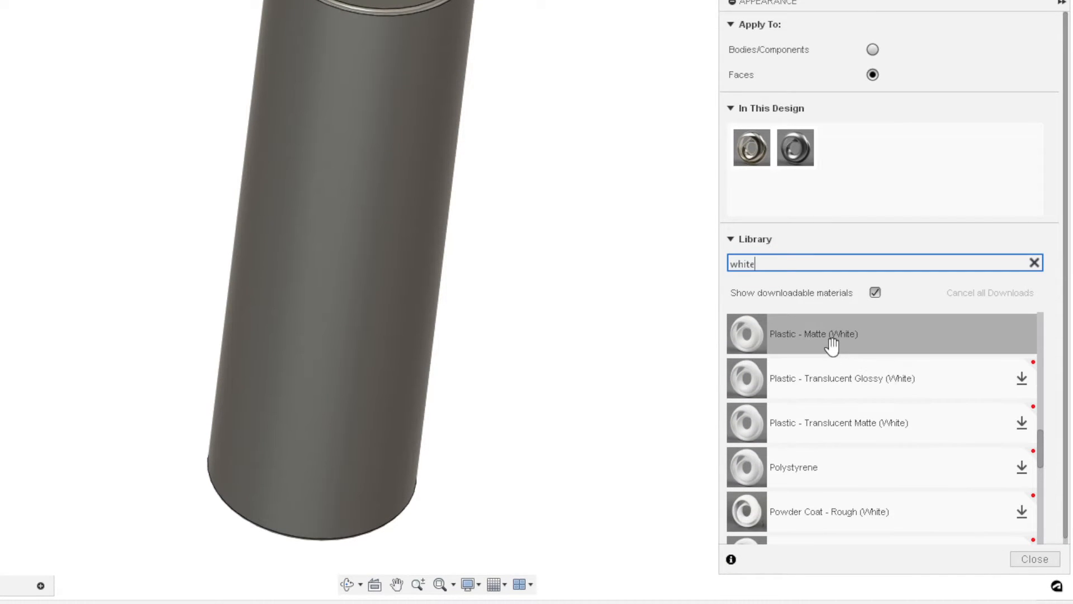
{"action": "left_click_drag", "start_coordinate": [831, 345], "coordinate": [371, 247]}
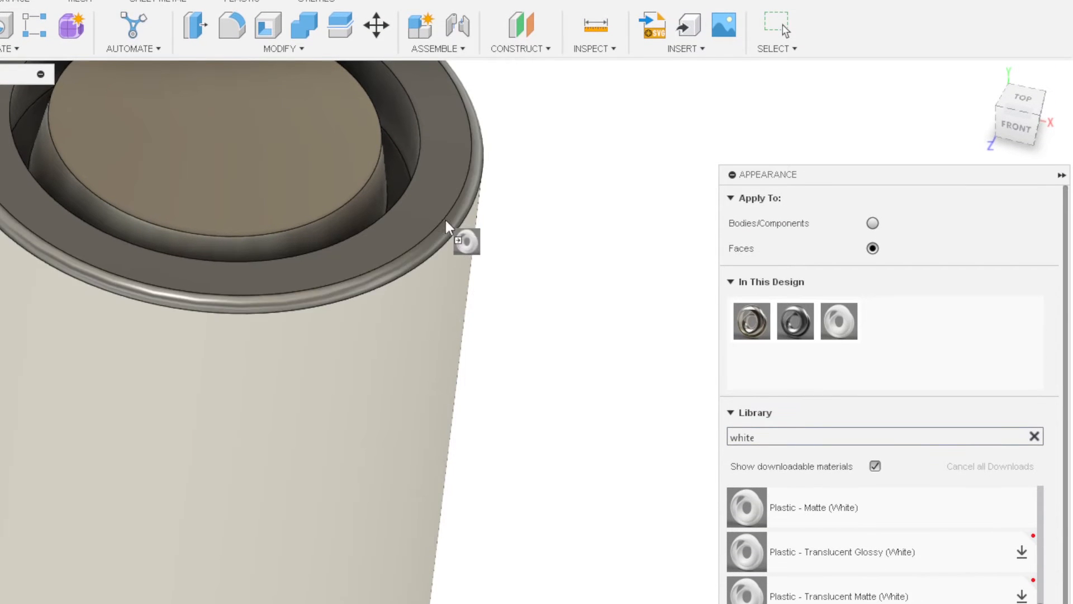
Apply the white matte plastic to the flat ring and the rounded outer edge at the positive terminal end.
{"action": "left_click_drag", "start_coordinate": [447, 226], "coordinate": [445, 241]}
{"action": "left_click_drag", "start_coordinate": [561, 252], "coordinate": [443, 232]}
{"action": "scroll", "coordinate": [407, 252], "scroll_direction": "down", "scroll_amount": 5}
Apply the white matte plastic to the rounded edge and flat ring at the battery's opposite end, and close the appearance settings.
{"action": "middle_click_drag", "start_coordinate": [496, 433], "coordinate": [492, 358], "text": "shift"}
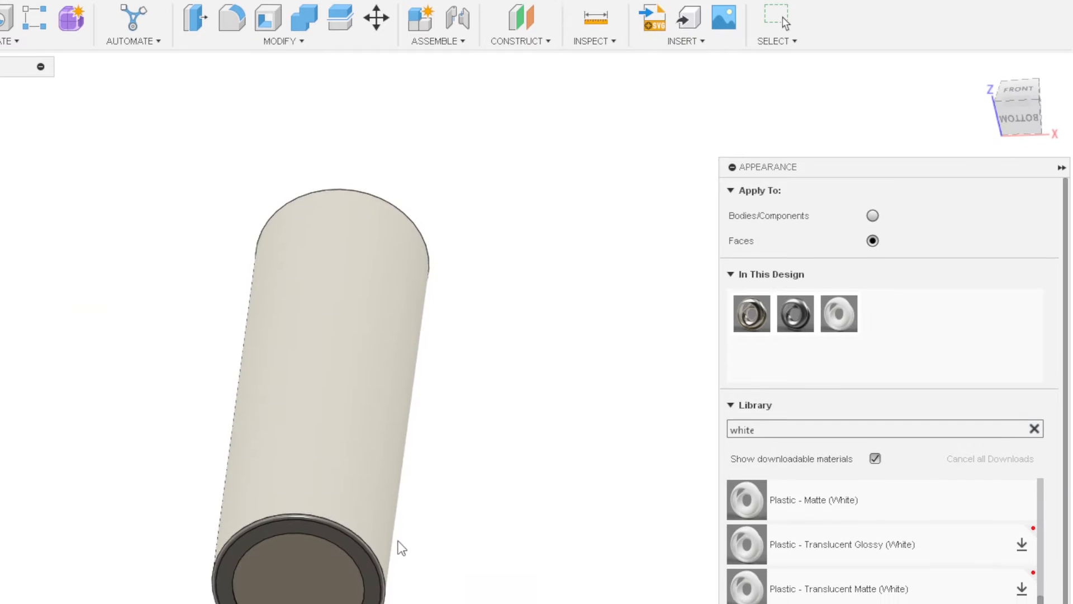
{"action": "scroll", "coordinate": [394, 552], "scroll_direction": "up", "scroll_amount": 6}
{"action": "left_click_drag", "start_coordinate": [838, 321], "coordinate": [679, 364]}
{"action": "left_click_drag", "start_coordinate": [679, 193], "coordinate": [391, 323]}
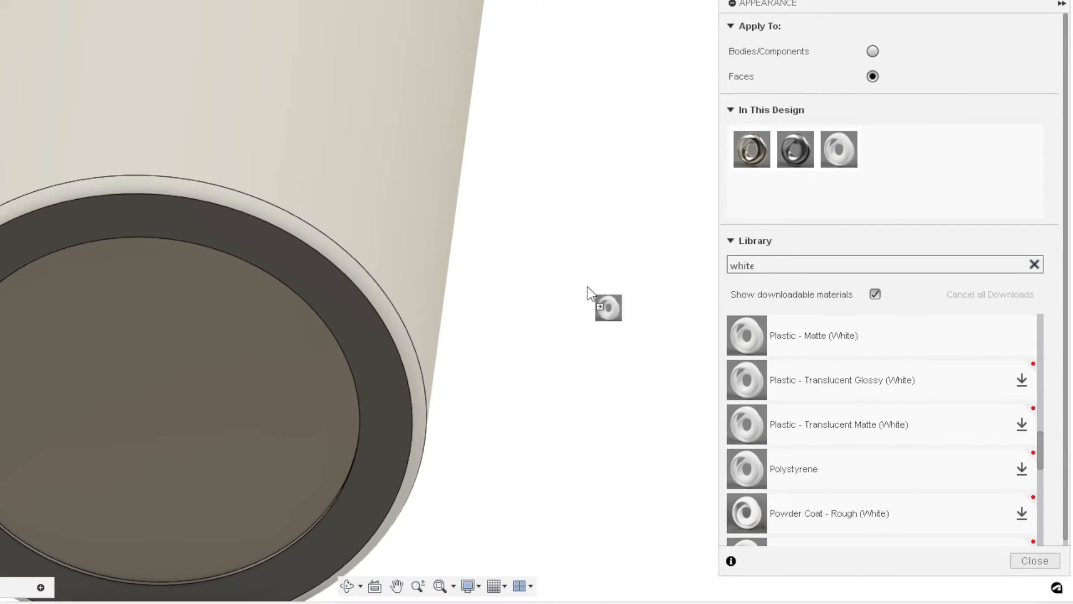
{"action": "left_click_drag", "start_coordinate": [587, 288], "coordinate": [376, 371]}
{"action": "scroll", "coordinate": [497, 304], "scroll_direction": "down", "scroll_amount": 5}
{"action": "middle_click_drag", "start_coordinate": [498, 303], "coordinate": [554, 292], "text": "shift"}
{"action": "key", "text": "Escape"}
Start a new sketch on the YZ origin plane running lengthwise through the battery cell.
{"action": "scroll", "coordinate": [468, 128], "scroll_direction": "up", "scroll_amount": 3}
{"action": "scroll", "coordinate": [446, 126], "scroll_direction": "down", "scroll_amount": 1}
{"action": "middle_click_drag", "start_coordinate": [446, 126], "coordinate": [432, 143]}
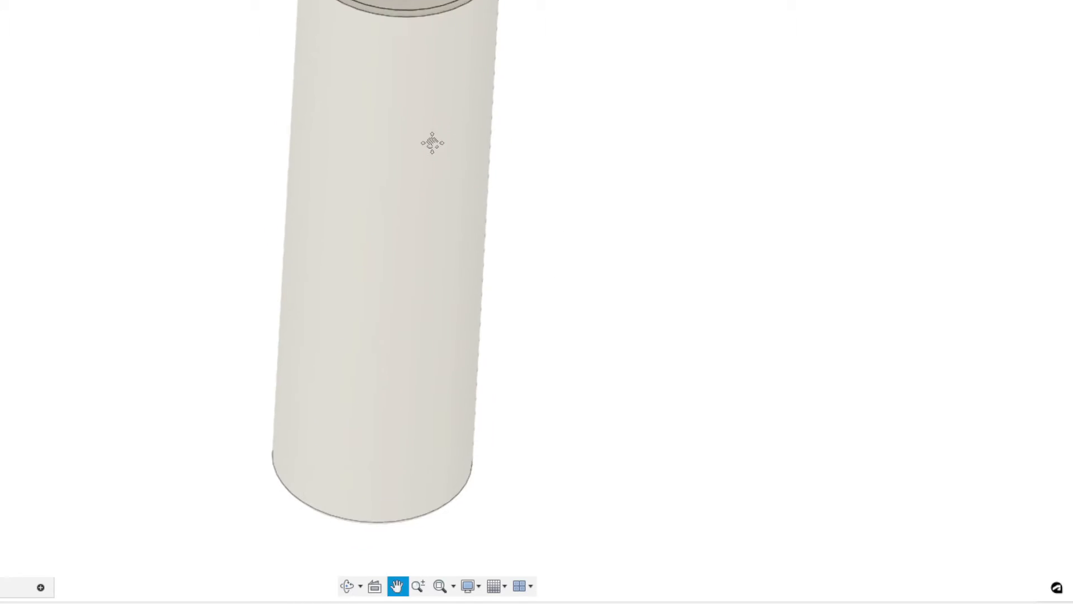
{"action": "scroll", "coordinate": [390, 232], "scroll_direction": "down", "scroll_amount": 1}
{"action": "middle_click_drag", "start_coordinate": [390, 232], "coordinate": [374, 175], "text": "shift"}
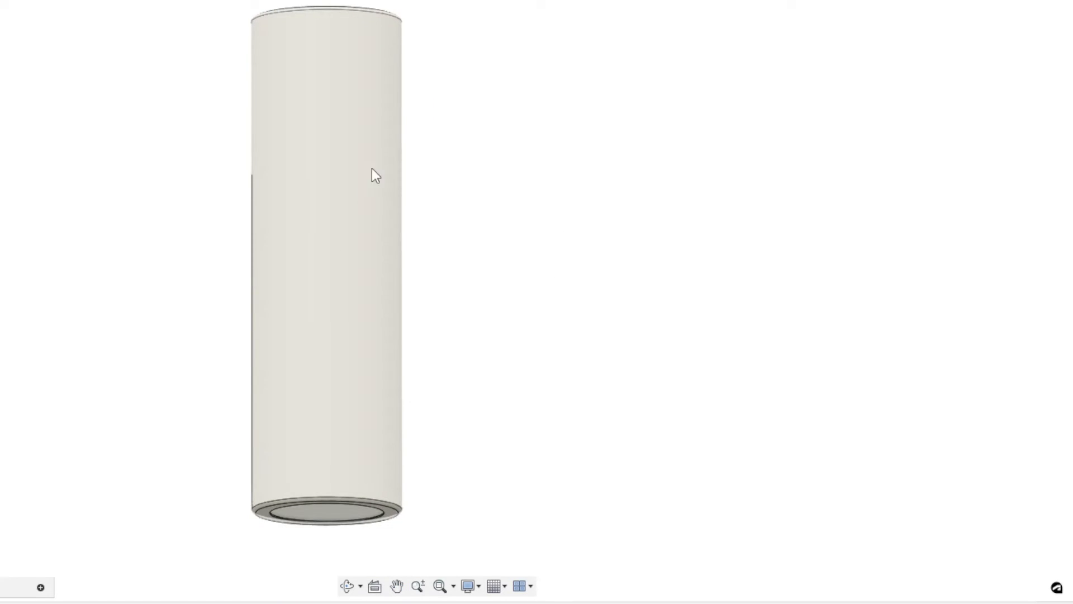
{"action": "left_click", "coordinate": [352, 212]}
{"action": "mouse_move", "coordinate": [531, 227]}
{"action": "middle_mouse_down", "text": "shift"}
{"action": "mouse_move", "coordinate": [544, 184]}
{"action": "mouse_move", "coordinate": [480, 300]}
{"action": "mouse_move", "coordinate": [508, 270]}
{"action": "middle_mouse_up", "text": "shift"}
{"action": "key", "text": "r"}
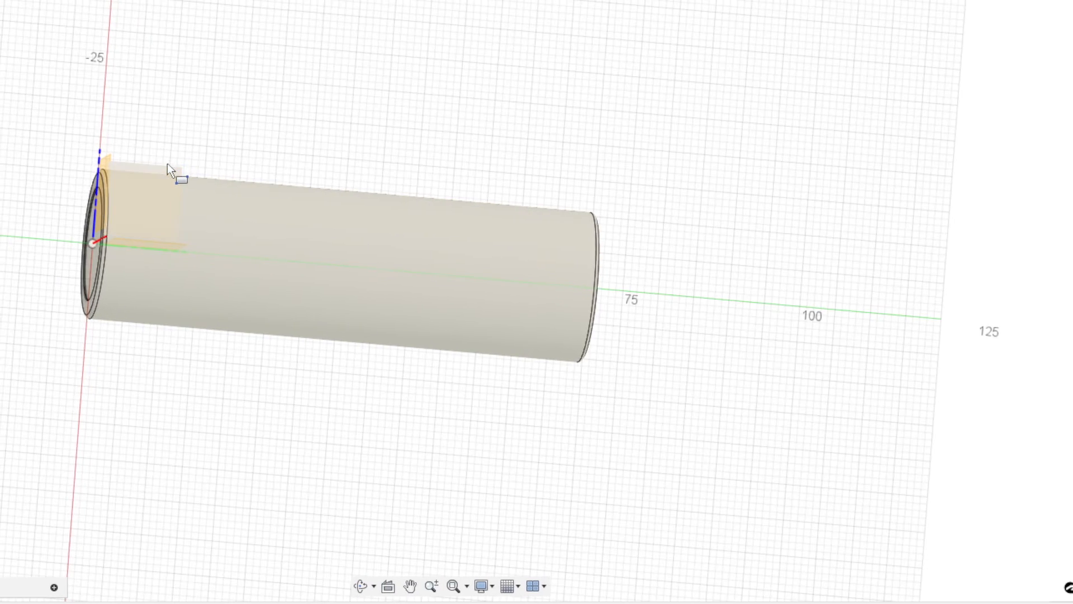
{"action": "left_click", "coordinate": [176, 169]}
{"action": "middle_click_drag", "start_coordinate": [536, 333], "coordinate": [441, 127]}
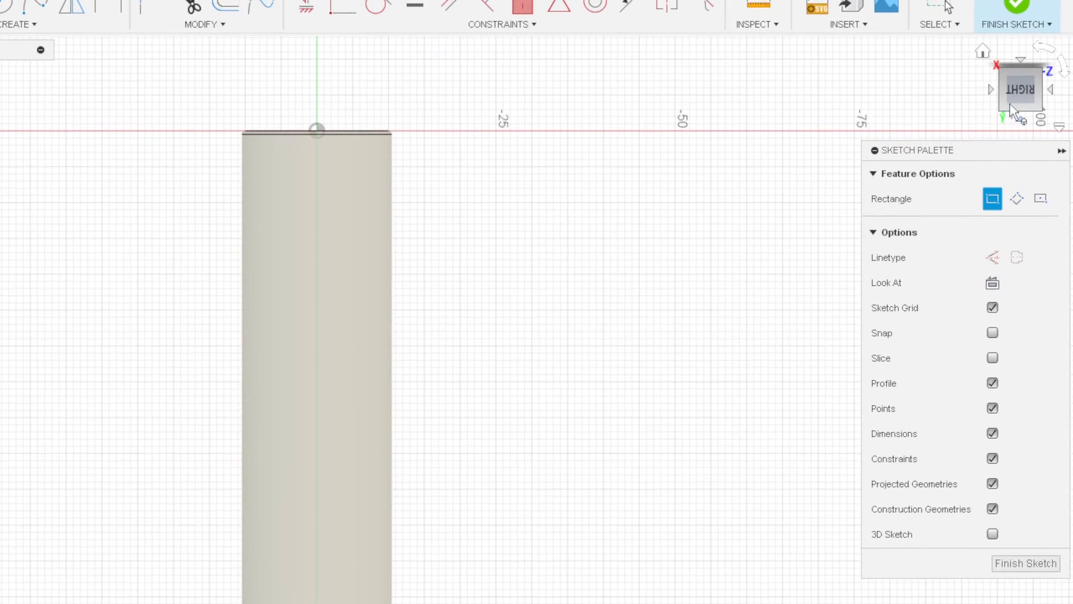
{"action": "left_click", "coordinate": [1041, 84]}
{"action": "middle_click_drag", "start_coordinate": [553, 482], "coordinate": [497, 338]}
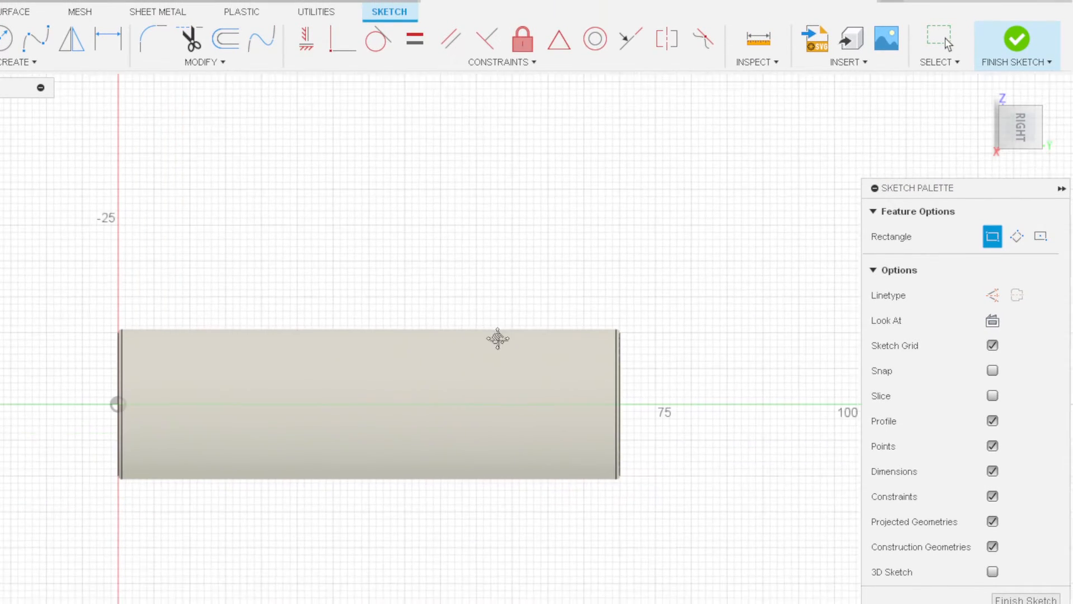
{"action": "scroll", "coordinate": [241, 419], "scroll_direction": "up", "scroll_amount": 2}
{"action": "middle_click_drag", "start_coordinate": [535, 397], "coordinate": [479, 407]}
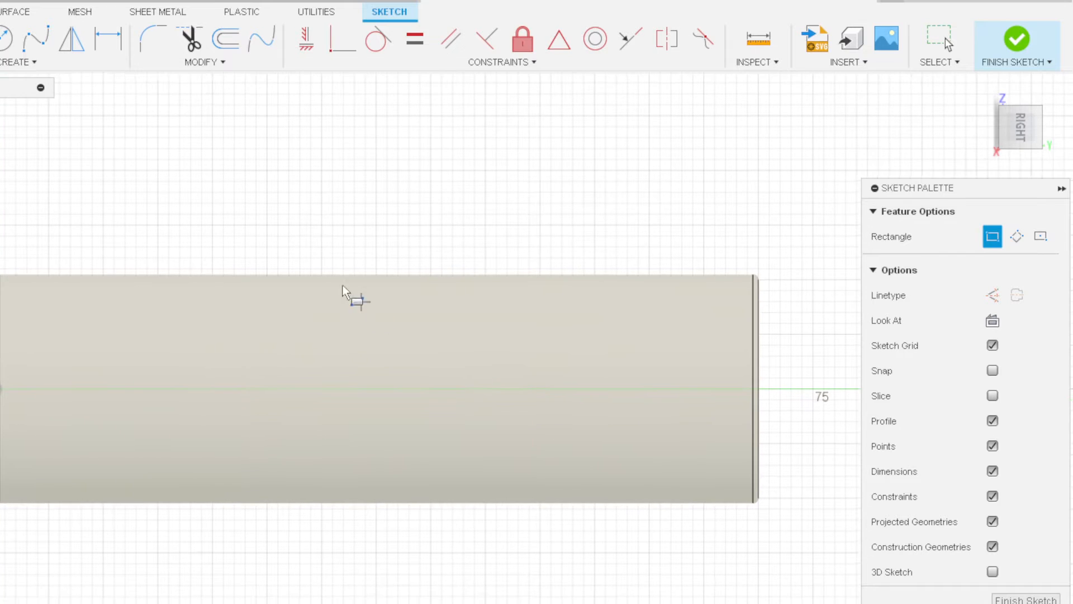
Draw a text box along the side of the battery and enter the label "Molicel P42A".
{"action": "left_click", "coordinate": [20, 62]}
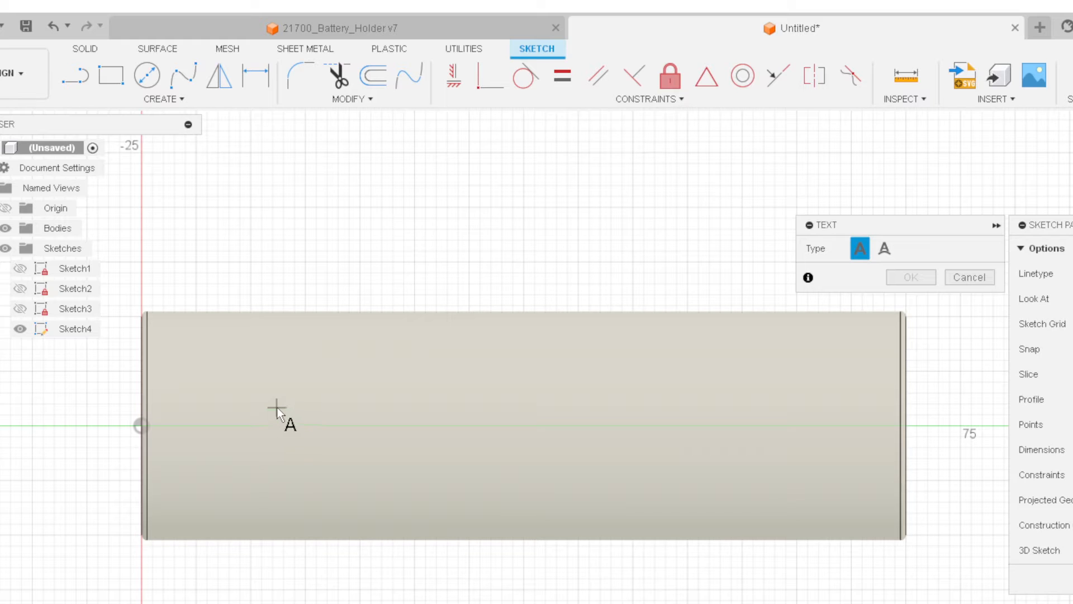
{"action": "left_click", "coordinate": [790, 472]}
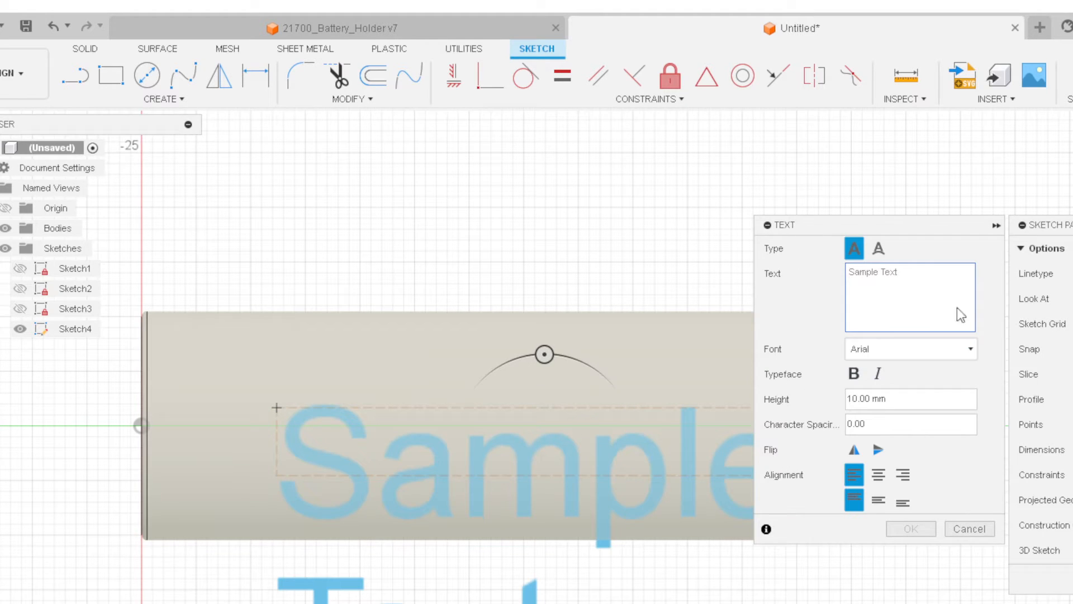
{"action": "type", "text": "Molicel p42"}
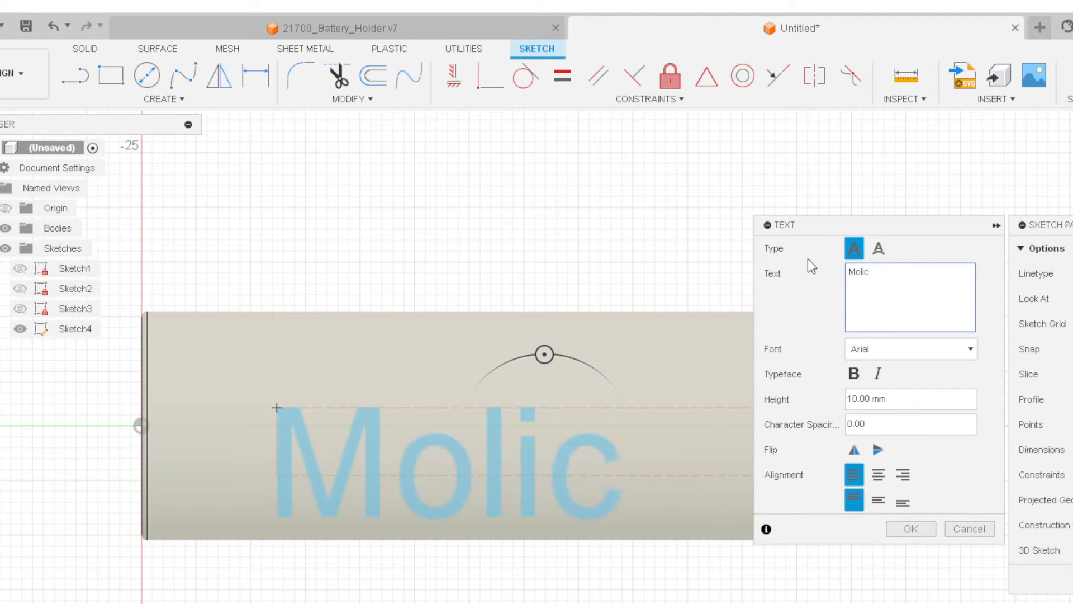
{"action": "key", "text": "BackSpace"}
{"action": "key", "text": "BackSpace"}
{"action": "key", "text": "BackSpace"}
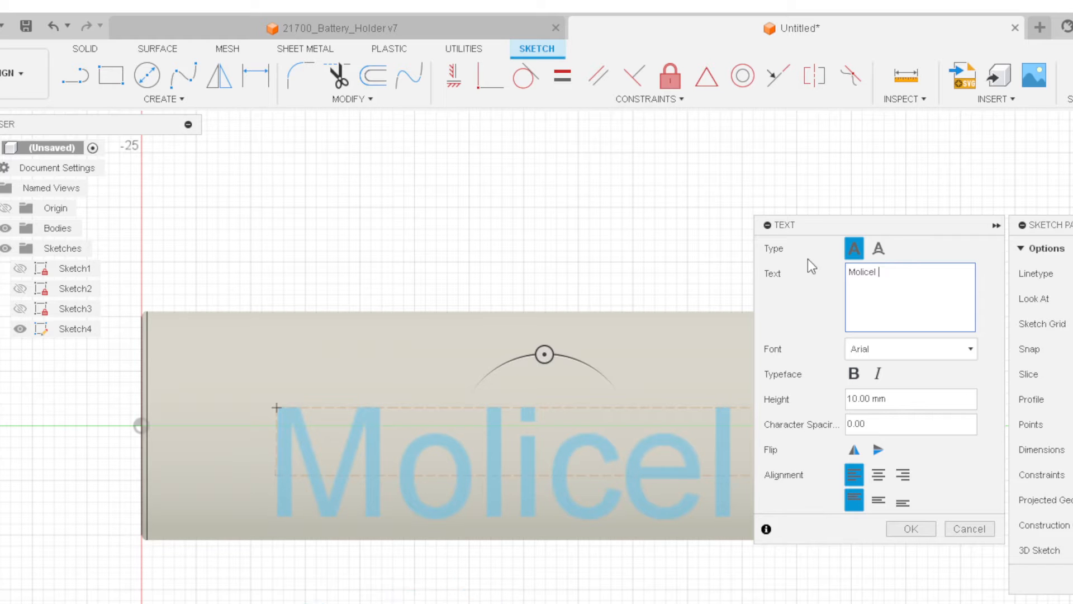
{"action": "type", "text": "P42A"}
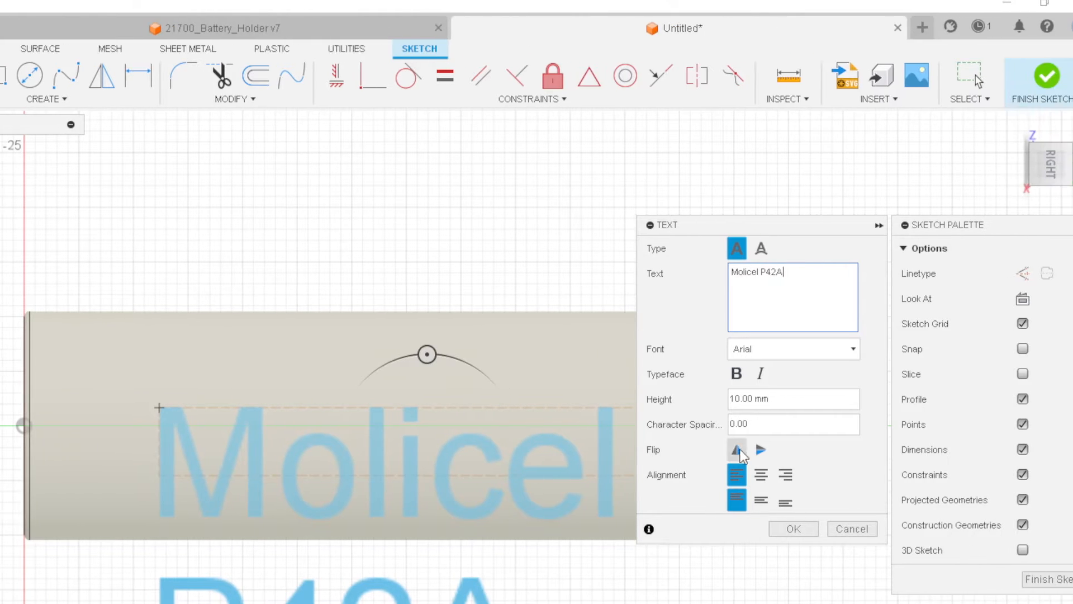
Set the label's text height to 6 mm and finish creating the text.
{"action": "left_click_drag", "start_coordinate": [910, 398], "coordinate": [876, 401]}
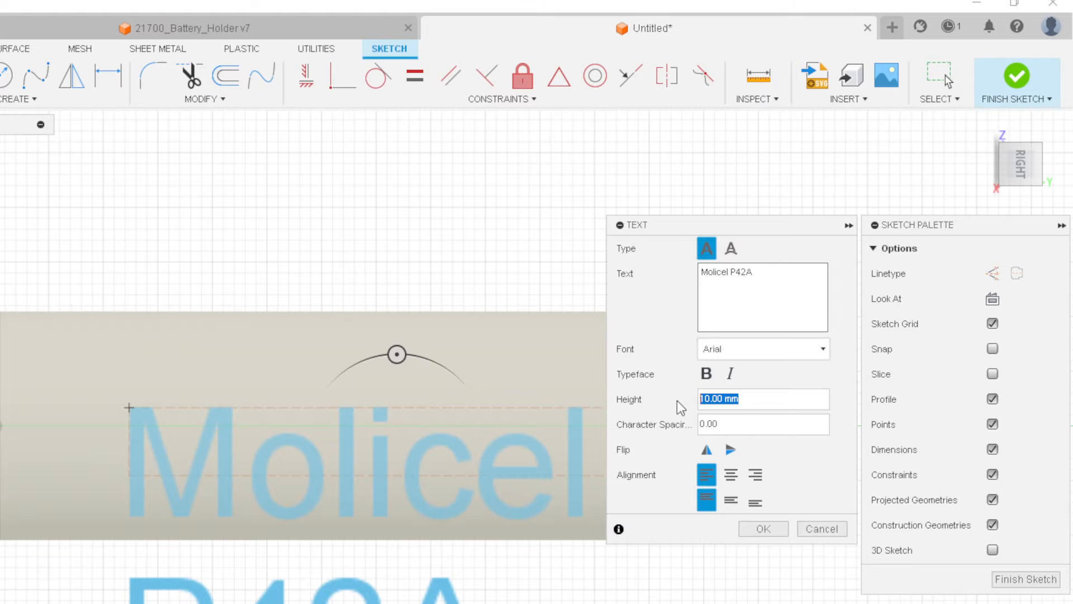
{"action": "type", "text": "6m"}
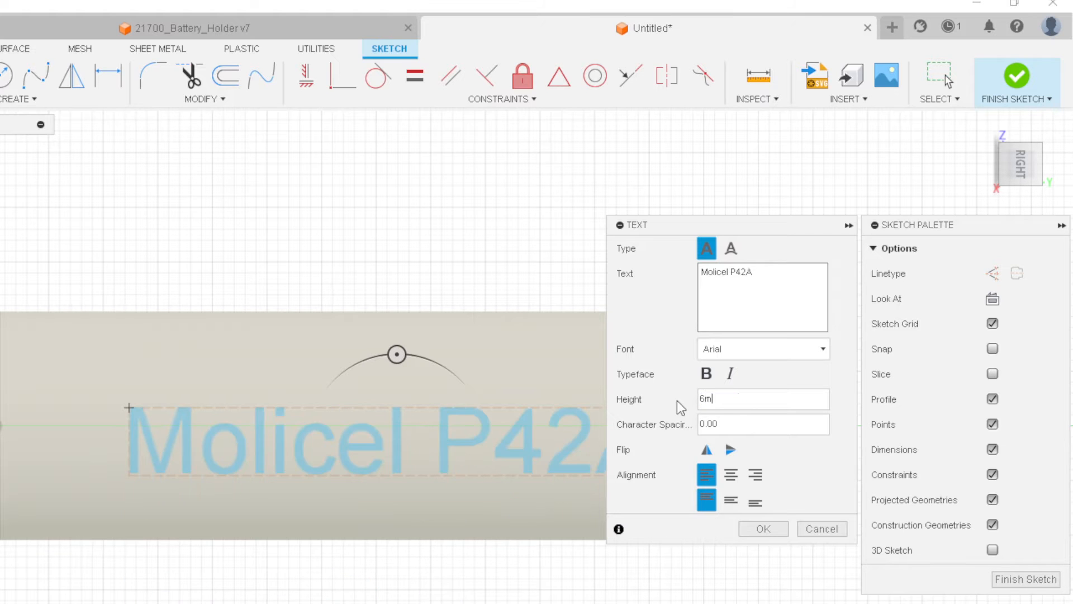
{"action": "key", "text": "BackSpace"}
{"action": "scroll", "coordinate": [369, 335], "scroll_direction": "down", "scroll_amount": 2}
{"action": "middle_click_drag", "start_coordinate": [408, 342], "coordinate": [230, 405]}
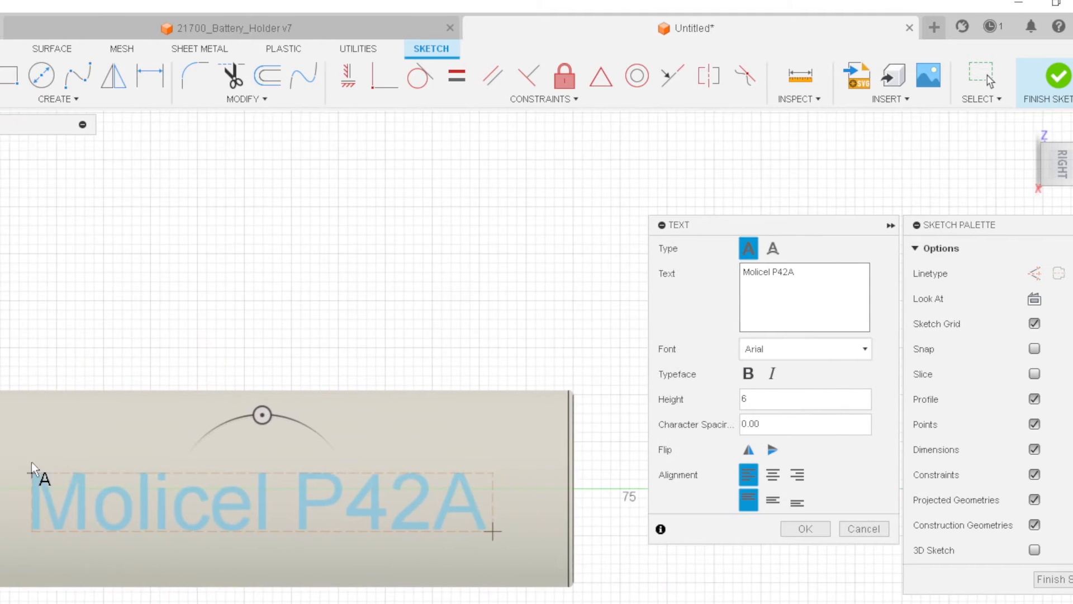
{"action": "left_click", "coordinate": [87, 472]}
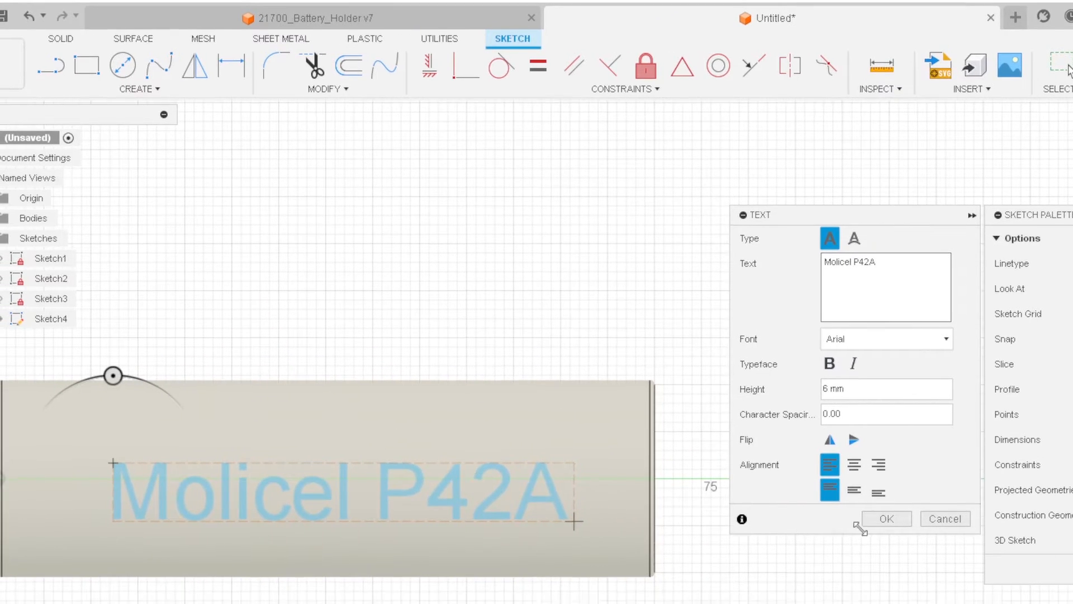
{"action": "left_click", "coordinate": [886, 506]}
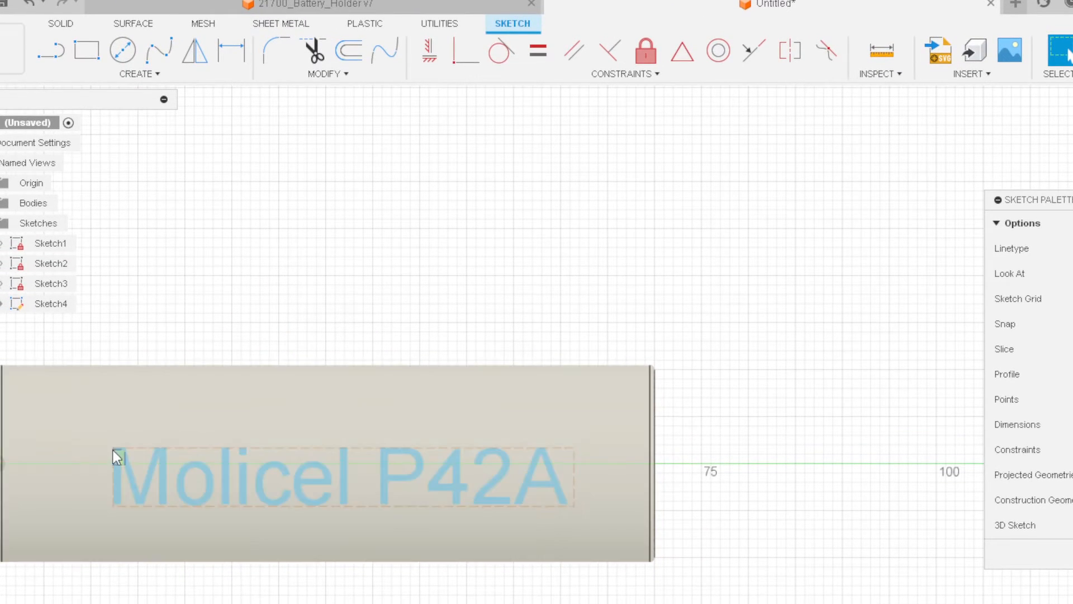
Shift the corner of the "Molicel P42A" text frame so the lettering sits centred on the battery's axis.
{"action": "left_click", "coordinate": [121, 471]}
{"action": "key", "text": "Escape"}
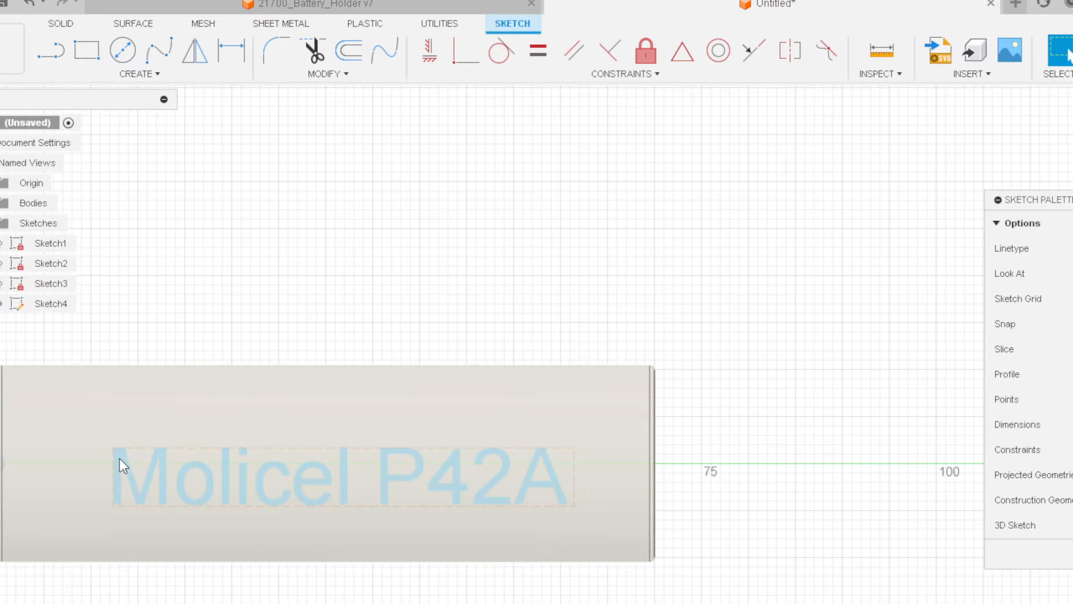
{"action": "left_click_drag", "start_coordinate": [125, 448], "coordinate": [87, 444]}
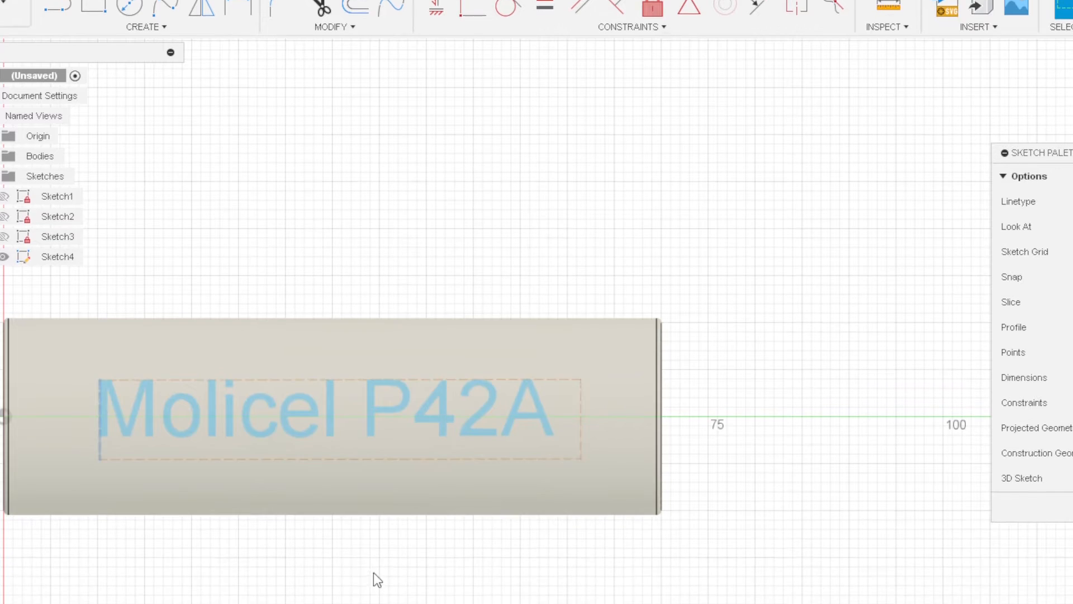
Start extruding the "Molicel P42A" text, with the battery's outer cylindrical surface as the start object.
{"action": "key", "text": "e"}
{"action": "mouse_move", "coordinate": [143, 344]}
{"action": "middle_mouse_down", "text": "shift"}
{"action": "mouse_move", "coordinate": [192, 263]}
{"action": "mouse_move", "coordinate": [199, 168]}
{"action": "middle_mouse_up", "text": "shift"}
{"action": "scroll", "coordinate": [158, 206], "scroll_direction": "up", "scroll_amount": 5}
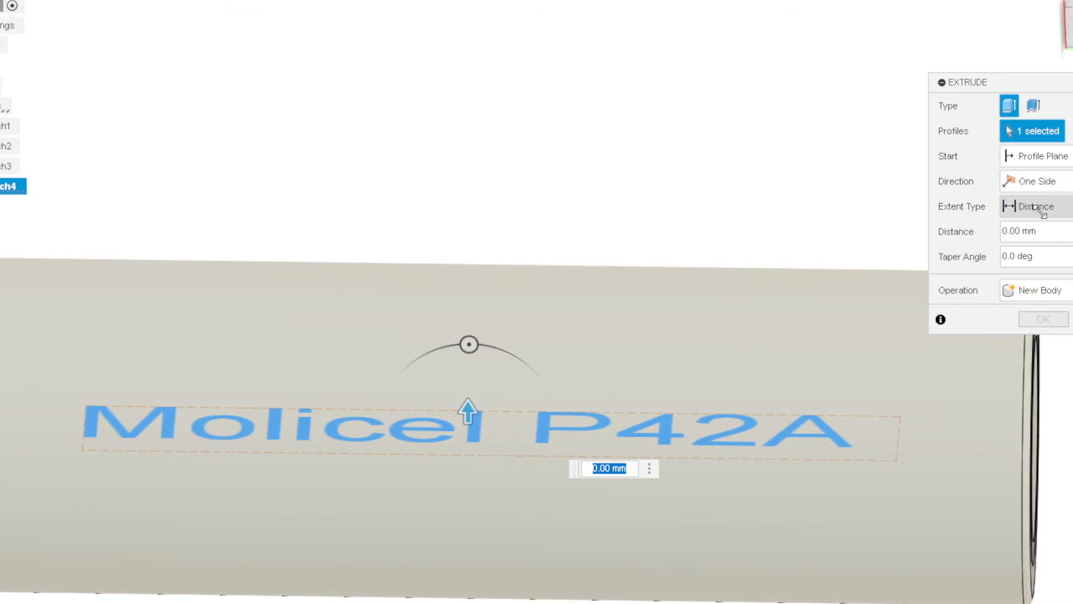
{"action": "left_click", "coordinate": [997, 182]}
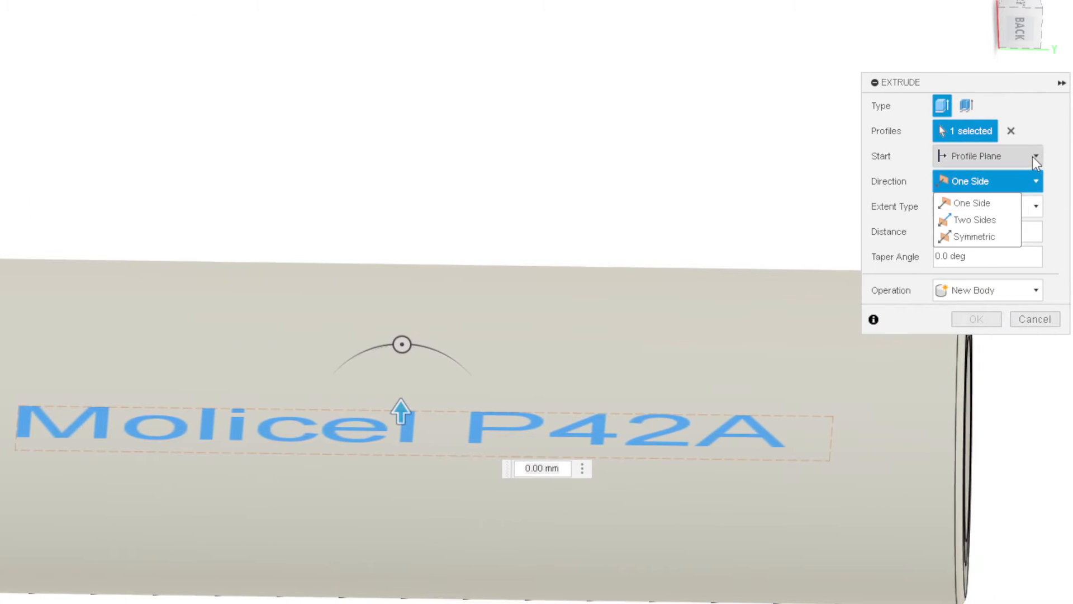
{"action": "left_click", "coordinate": [1033, 156]}
{"action": "left_click", "coordinate": [978, 213]}
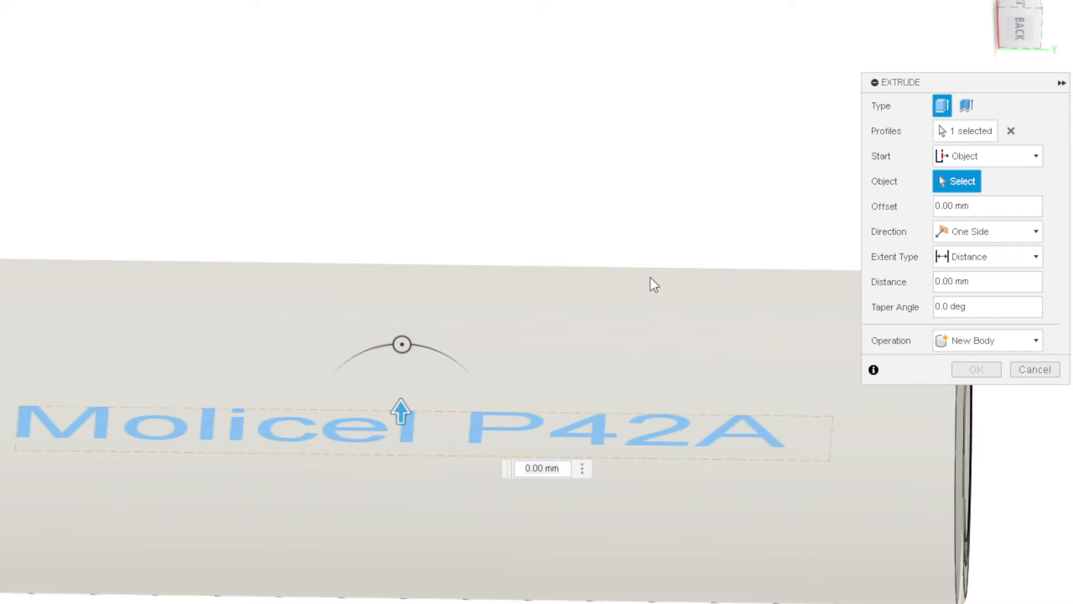
{"action": "left_click", "coordinate": [649, 278]}
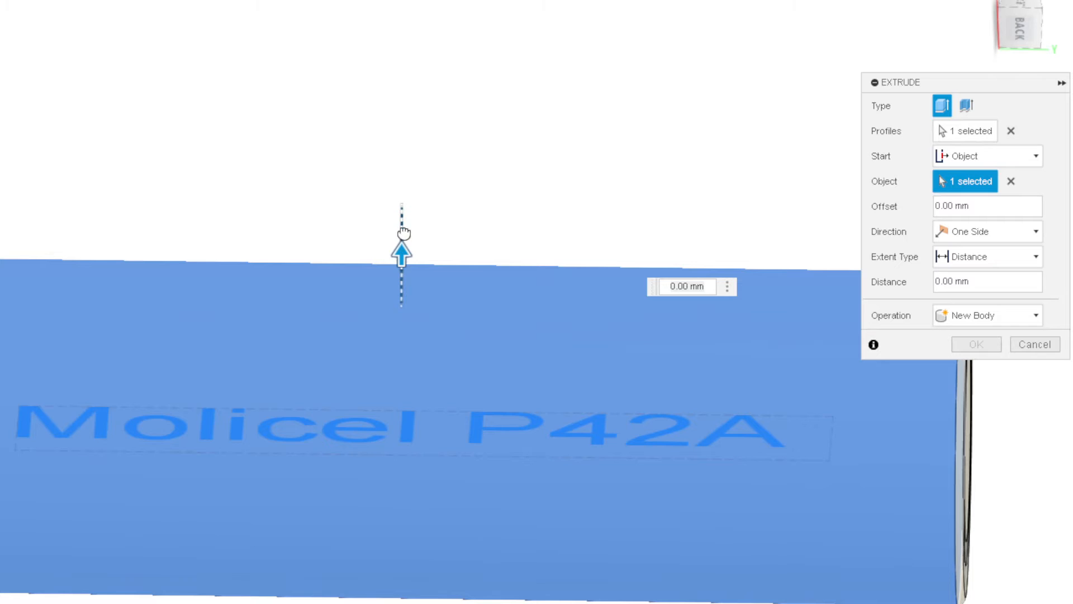
Extrude the label lettering 0.05 mm outward from the battery surface and join it to the body.
{"action": "left_click_drag", "start_coordinate": [404, 233], "coordinate": [404, 237]}
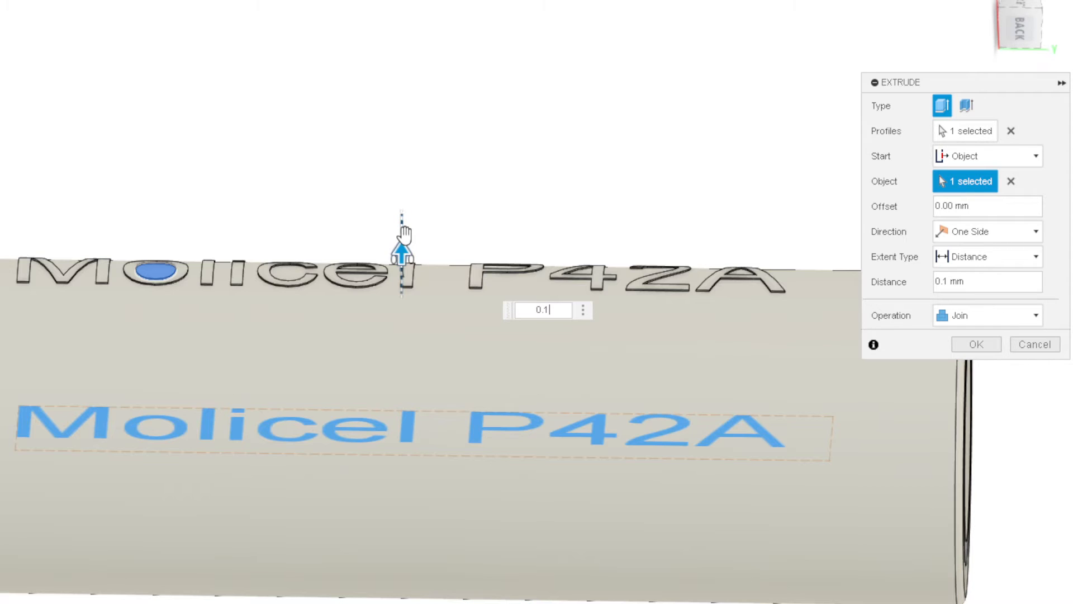
{"action": "middle_click_drag", "start_coordinate": [391, 173], "coordinate": [477, 182], "text": "shift"}
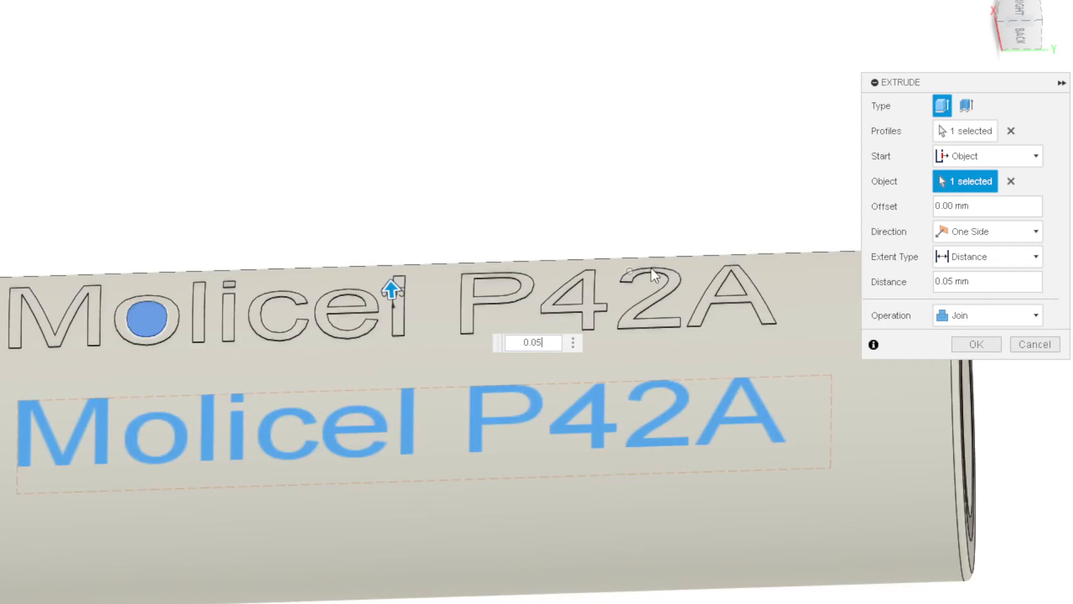
{"action": "left_click", "coordinate": [976, 344]}
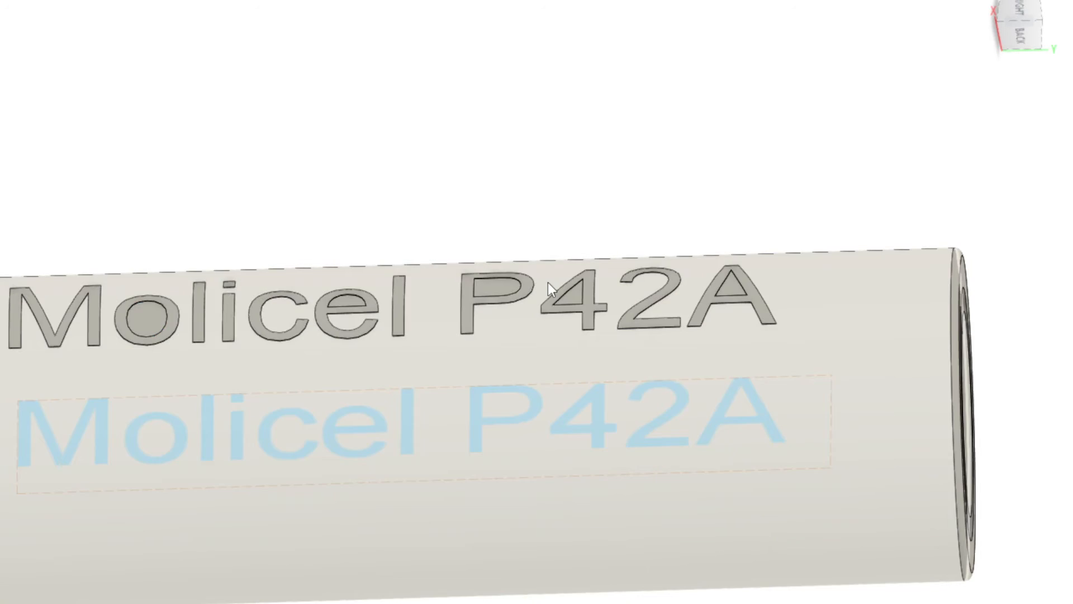
Search the appearance library for "black" and download Plastic - Matte (Black).
{"action": "middle_click_drag", "start_coordinate": [522, 168], "coordinate": [107, 296], "text": "shift"}
{"action": "scroll", "coordinate": [145, 304], "scroll_direction": "up", "scroll_amount": 5}
{"action": "key", "text": "a"}
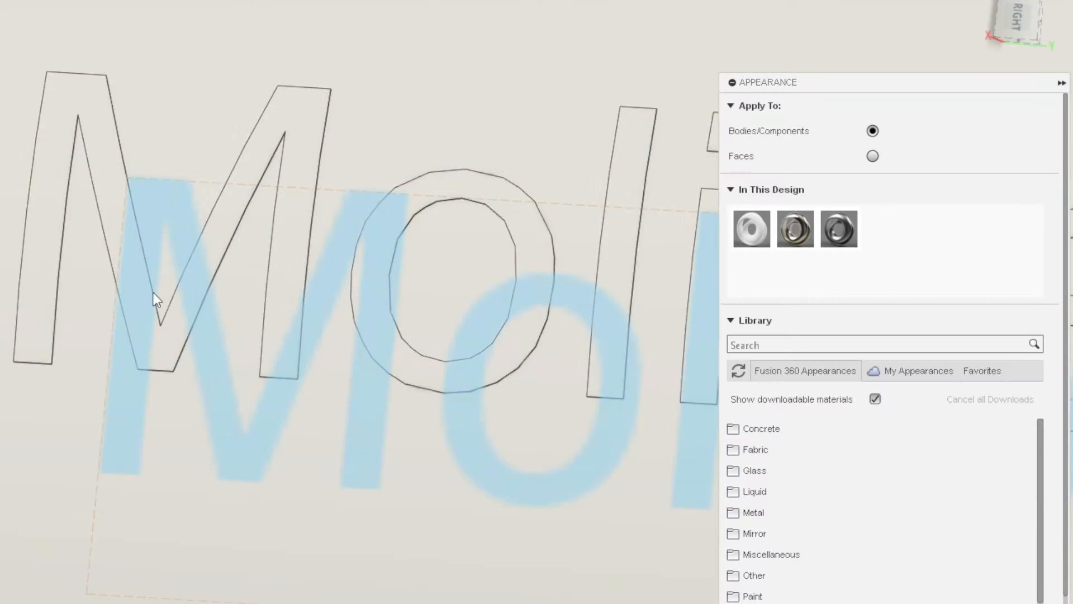
{"action": "left_click", "coordinate": [774, 345]}
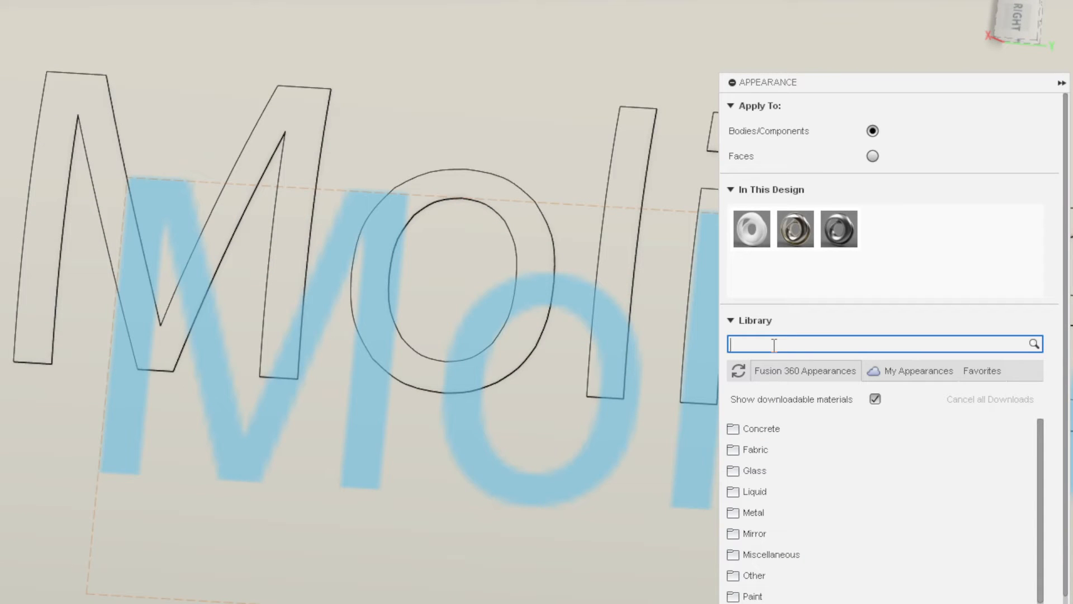
{"action": "key", "text": "BackSpace"}
{"action": "key", "text": "BackSpace"}
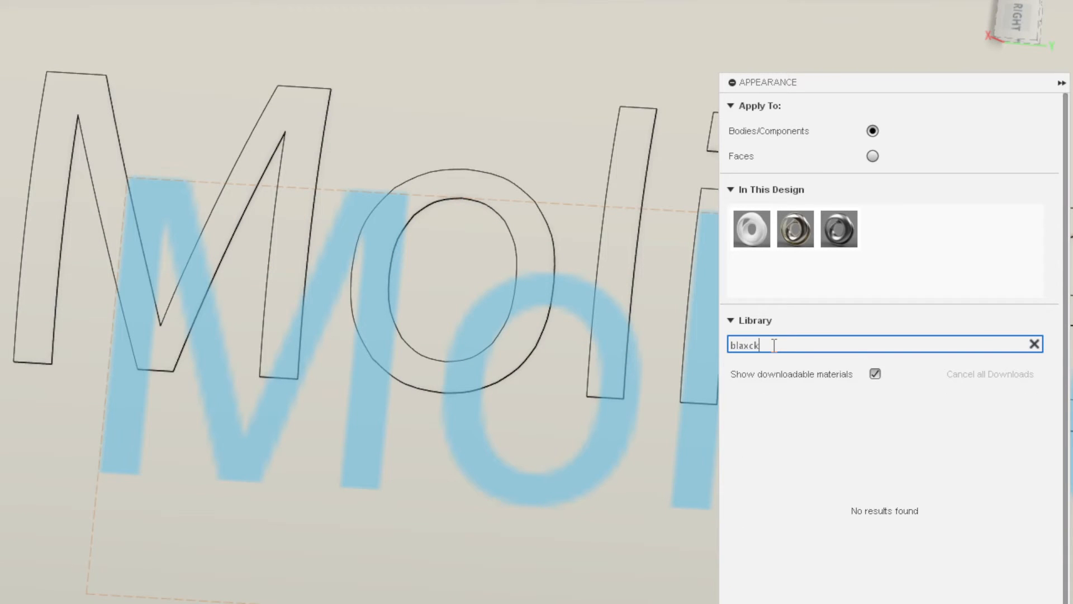
{"action": "type", "text": "ck"}
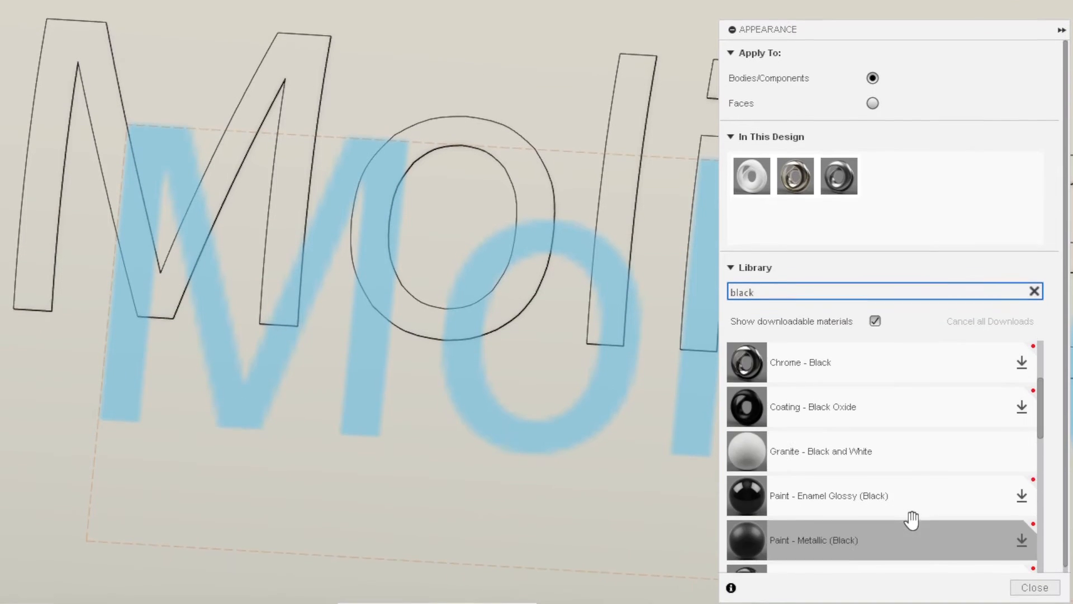
{"action": "scroll", "coordinate": [906, 509], "scroll_direction": "down", "scroll_amount": 6}
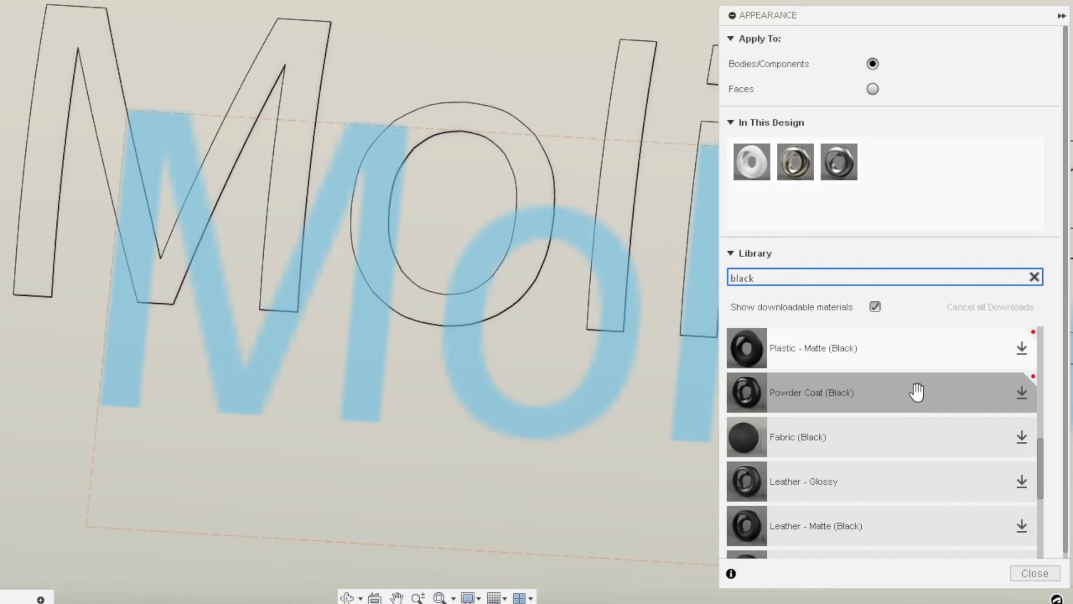
{"action": "left_click", "coordinate": [1027, 349]}
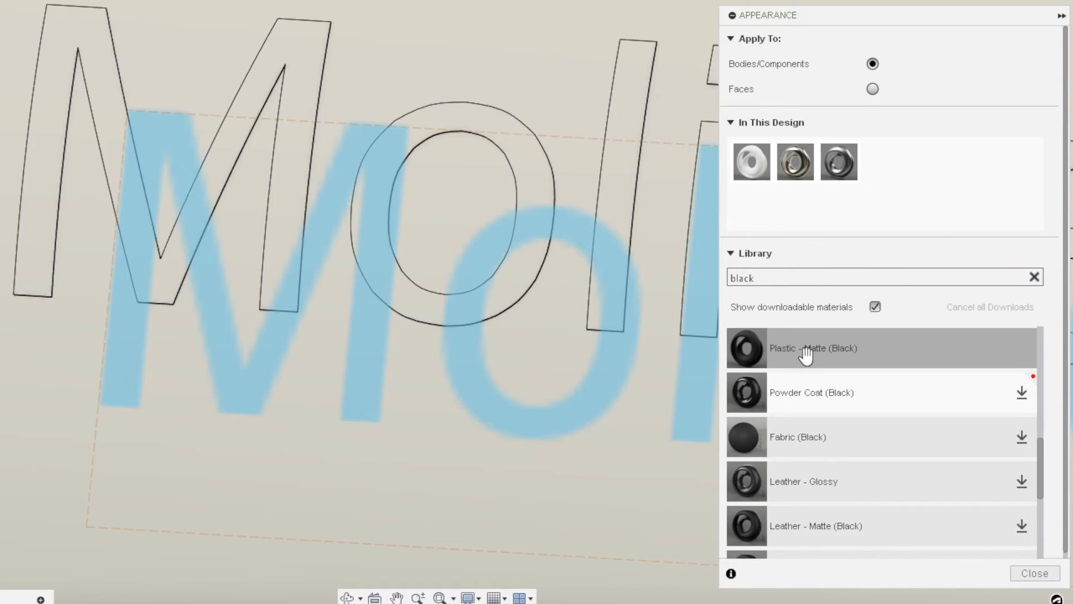
Apply Plastic - Matte (Black) to individual faces, covering the raised letters M, o, l and both parts of the i.
{"action": "left_click_drag", "start_coordinate": [803, 353], "coordinate": [308, 253]}
{"action": "left_click_drag", "start_coordinate": [828, 265], "coordinate": [843, 256]}
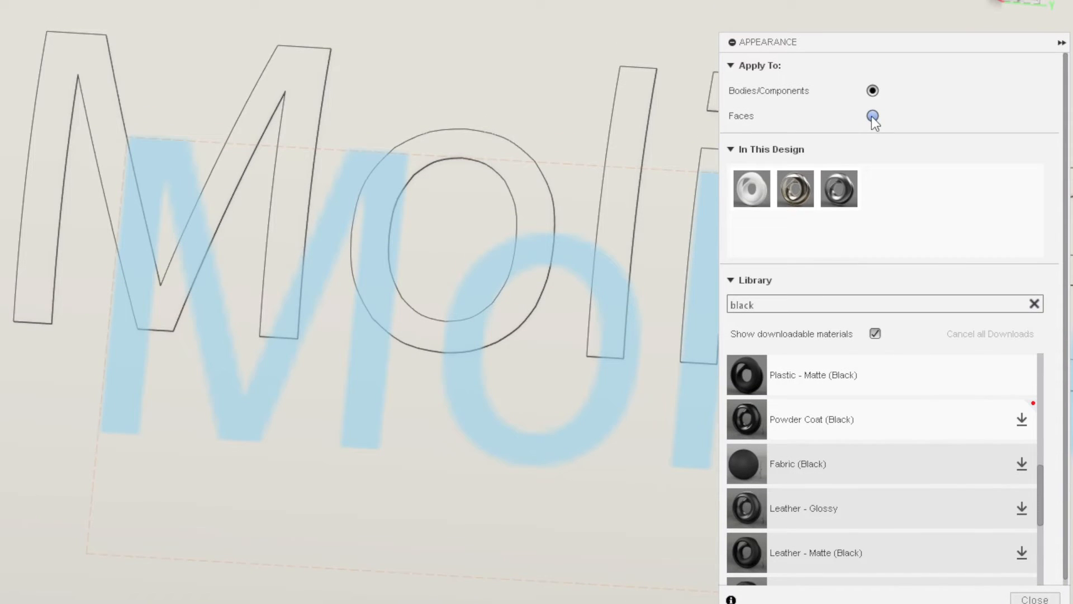
{"action": "left_click", "coordinate": [872, 116]}
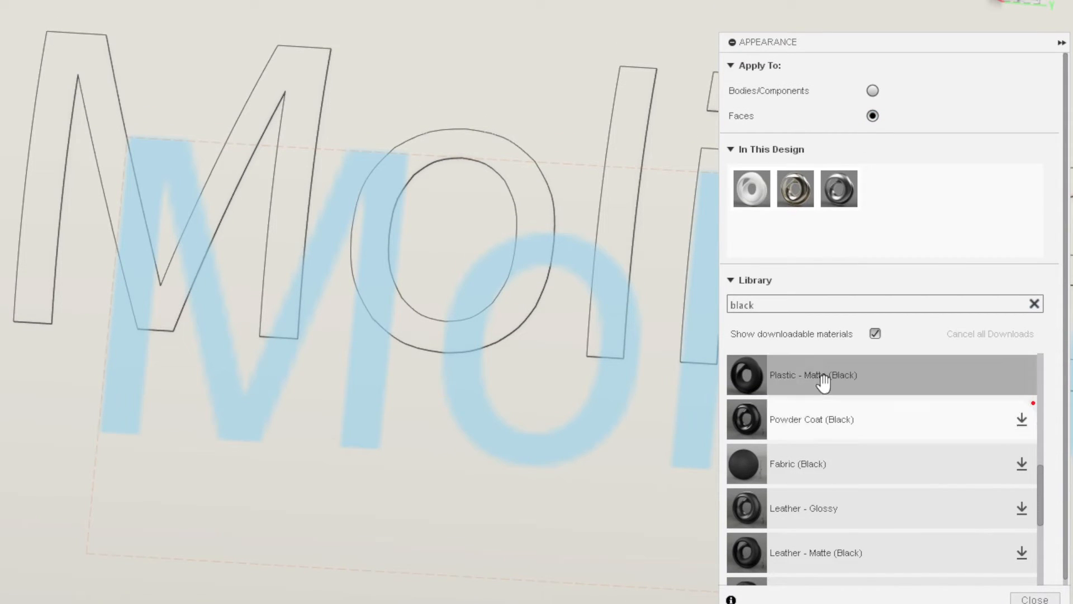
{"action": "left_click_drag", "start_coordinate": [823, 375], "coordinate": [285, 291]}
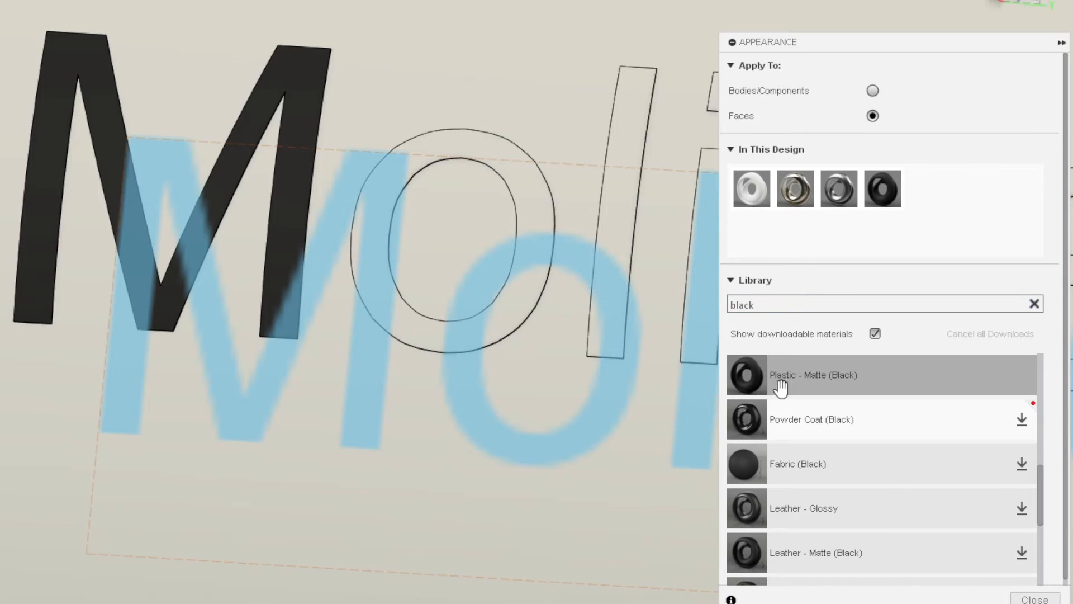
{"action": "left_click_drag", "start_coordinate": [790, 381], "coordinate": [403, 327]}
{"action": "middle_click_drag", "start_coordinate": [566, 291], "coordinate": [425, 334]}
{"action": "left_click_drag", "start_coordinate": [454, 323], "coordinate": [470, 335]}
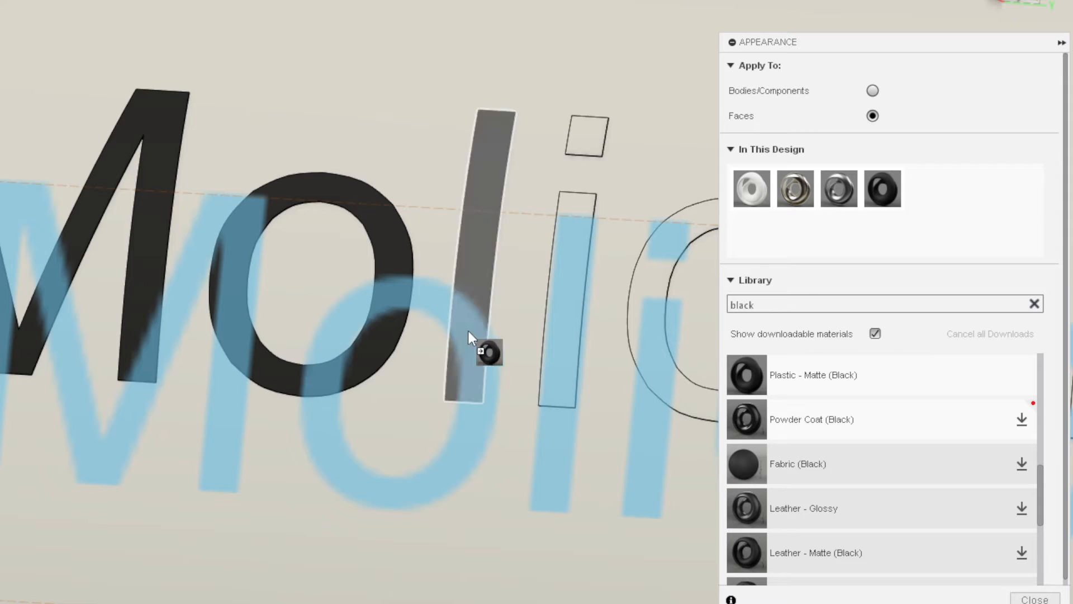
{"action": "left_click_drag", "start_coordinate": [794, 372], "coordinate": [592, 317]}
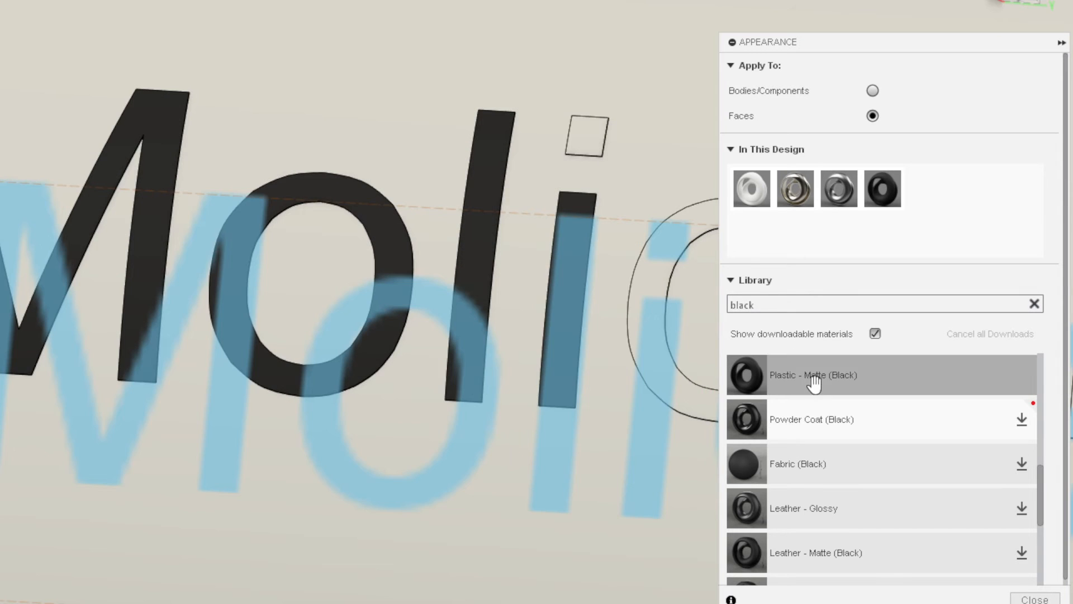
{"action": "left_click_drag", "start_coordinate": [814, 384], "coordinate": [580, 144]}
Apply black plastic to the raised letters c, e and l that finish the word "Molicel".
{"action": "middle_click_drag", "start_coordinate": [626, 222], "coordinate": [241, 211]}
{"action": "left_click_drag", "start_coordinate": [797, 370], "coordinate": [401, 227]}
{"action": "left_click_drag", "start_coordinate": [743, 366], "coordinate": [625, 277]}
{"action": "middle_click_drag", "start_coordinate": [624, 277], "coordinate": [257, 272]}
{"action": "left_click_drag", "start_coordinate": [793, 357], "coordinate": [361, 293]}
{"action": "middle_click_drag", "start_coordinate": [361, 293], "coordinate": [71, 290]}
Apply black plastic to the raised P, 4 and 2 and Paint - Metallic (Black) to the A, and close the appearance settings.
{"action": "left_click_drag", "start_coordinate": [841, 360], "coordinate": [467, 283]}
{"action": "left_click_drag", "start_coordinate": [762, 359], "coordinate": [655, 323]}
{"action": "middle_click_drag", "start_coordinate": [655, 323], "coordinate": [218, 253]}
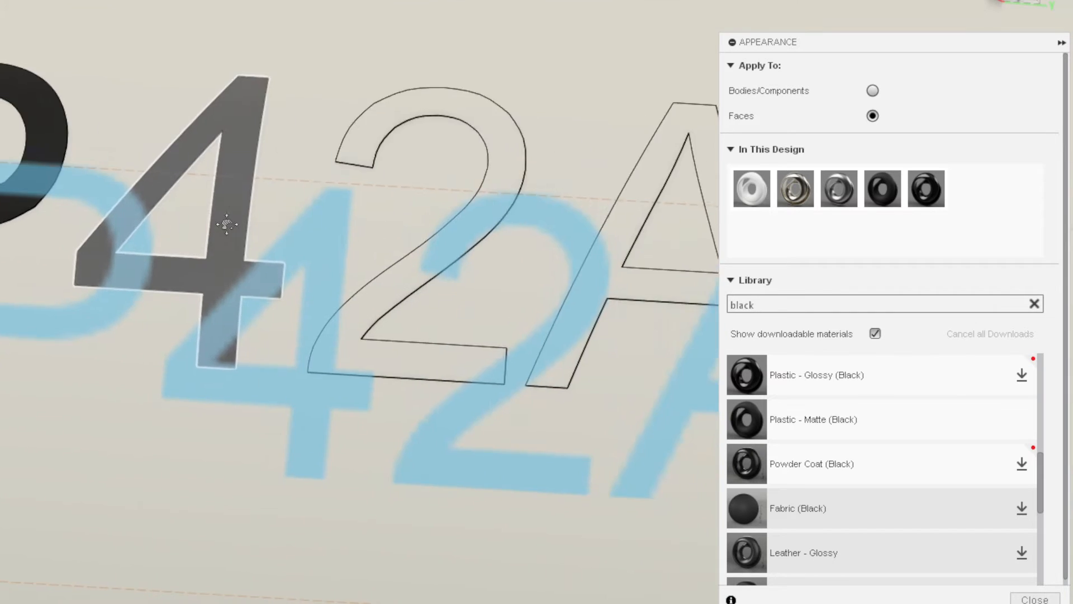
{"action": "left_click_drag", "start_coordinate": [746, 365], "coordinate": [455, 241]}
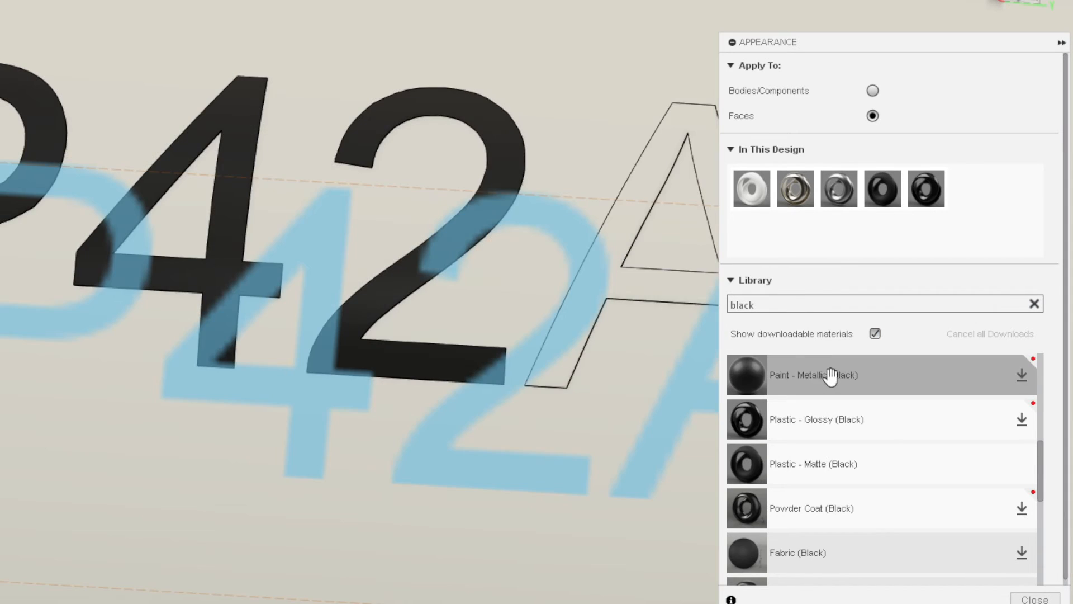
{"action": "left_click_drag", "start_coordinate": [821, 374], "coordinate": [611, 282]}
{"action": "scroll", "coordinate": [616, 285], "scroll_direction": "down", "scroll_amount": 4}
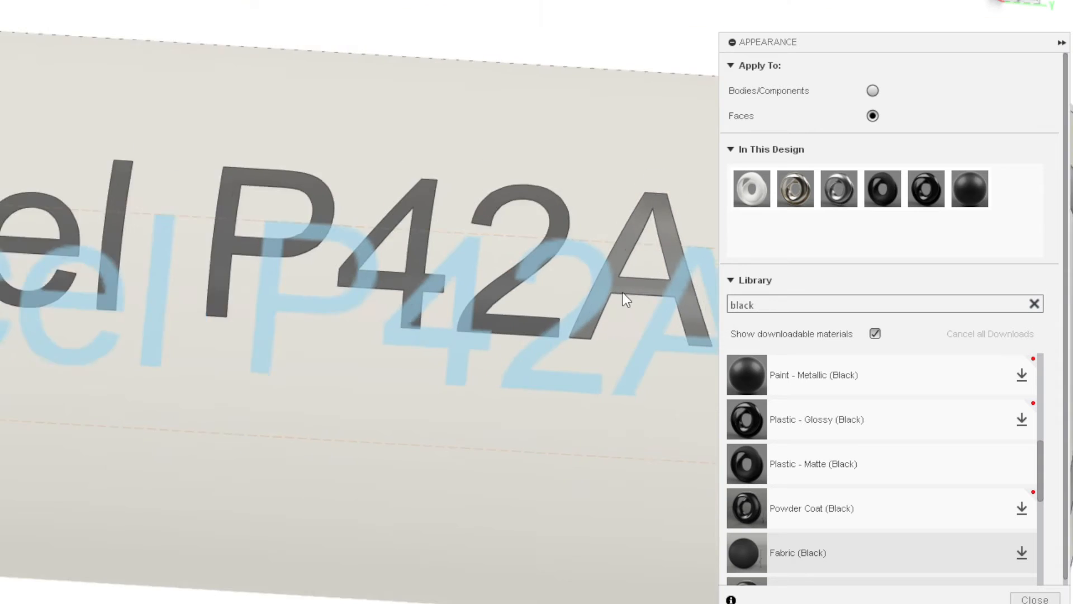
{"action": "mouse_move", "coordinate": [619, 294]}
{"action": "middle_mouse_down"}
{"action": "mouse_move", "coordinate": [424, 297]}
{"action": "mouse_move", "coordinate": [637, 290]}
{"action": "middle_mouse_up"}
{"action": "key", "text": "Escape"}
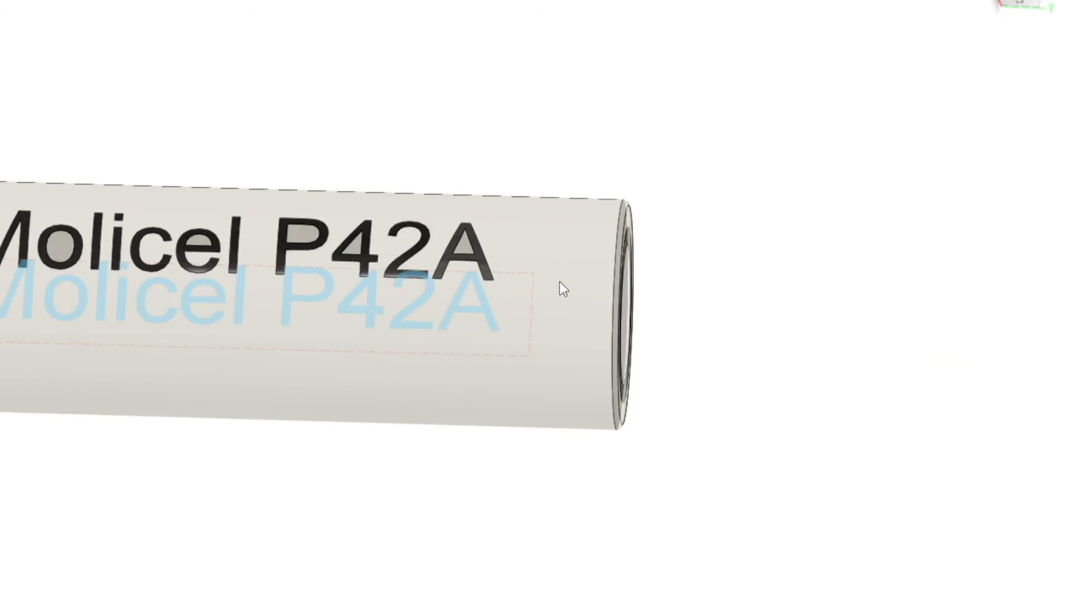
Hide the label's text sketch and inspect the black lettering on the battery from several angles.
{"action": "mouse_move", "coordinate": [809, 175]}
{"action": "middle_mouse_down", "text": "shift"}
{"action": "mouse_move", "coordinate": [777, 235]}
{"action": "mouse_move", "coordinate": [771, 207]}
{"action": "middle_mouse_up", "text": "shift"}
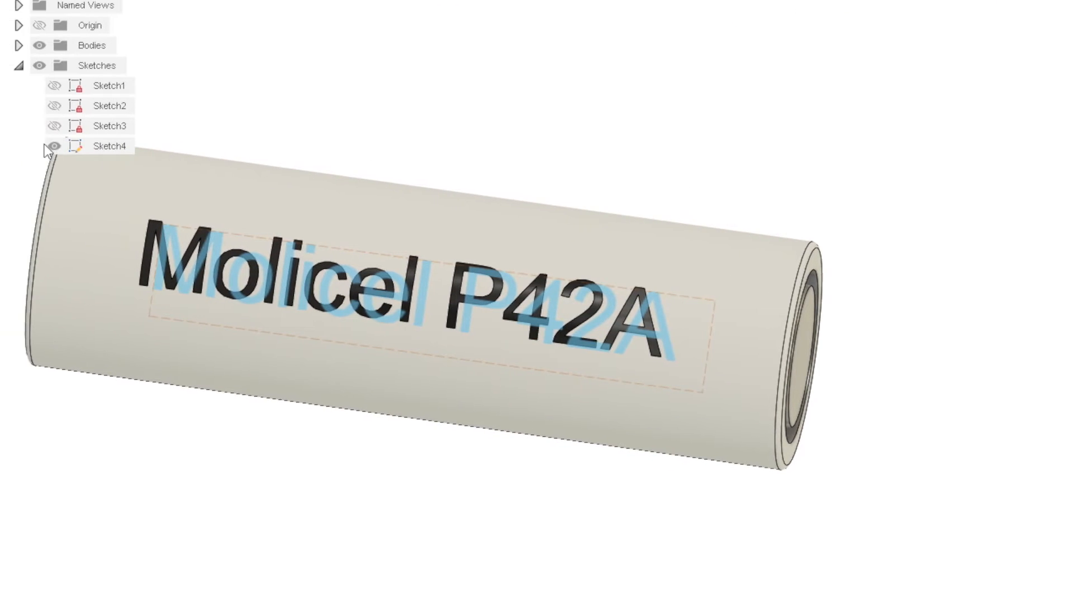
{"action": "left_click", "coordinate": [52, 146]}
{"action": "middle_click_drag", "start_coordinate": [475, 330], "coordinate": [482, 285], "text": "shift"}
{"action": "middle_click_drag", "start_coordinate": [719, 285], "coordinate": [746, 282], "text": "shift"}
{"action": "scroll", "coordinate": [291, 269], "scroll_direction": "up", "scroll_amount": 1}
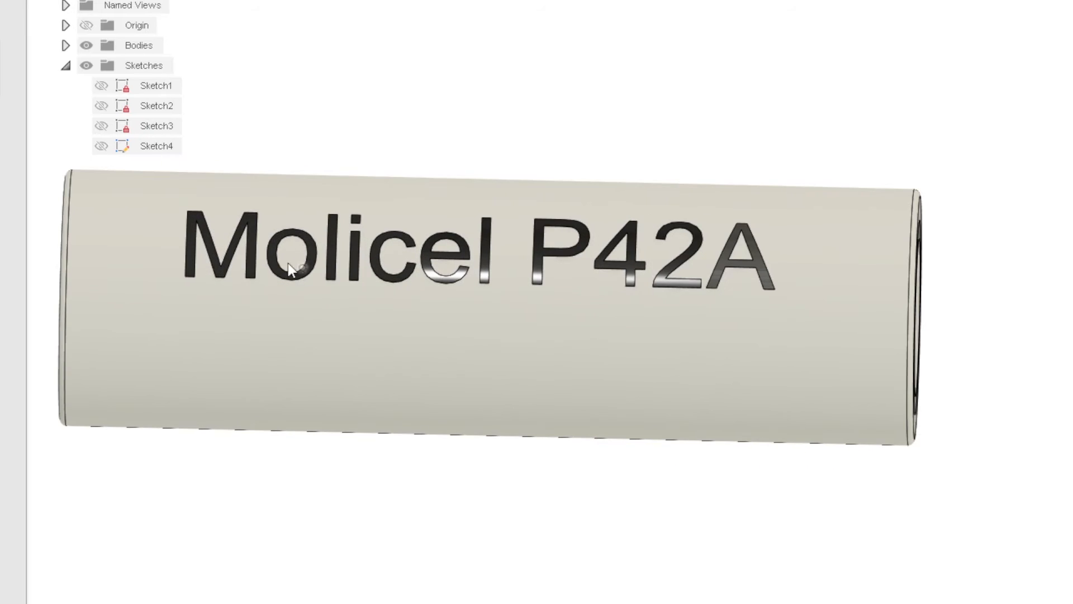
{"action": "middle_click_drag", "start_coordinate": [772, 237], "coordinate": [771, 268], "text": "shift"}
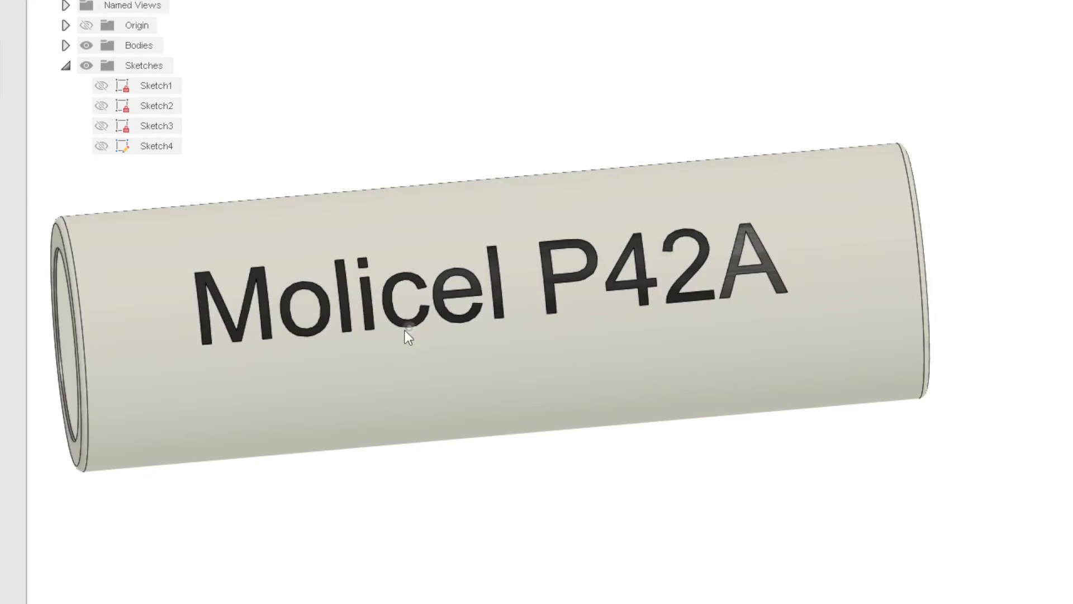
{"action": "middle_click_drag", "start_coordinate": [549, 294], "coordinate": [679, 303]}
{"action": "middle_click_drag", "start_coordinate": [946, 310], "coordinate": [880, 318]}
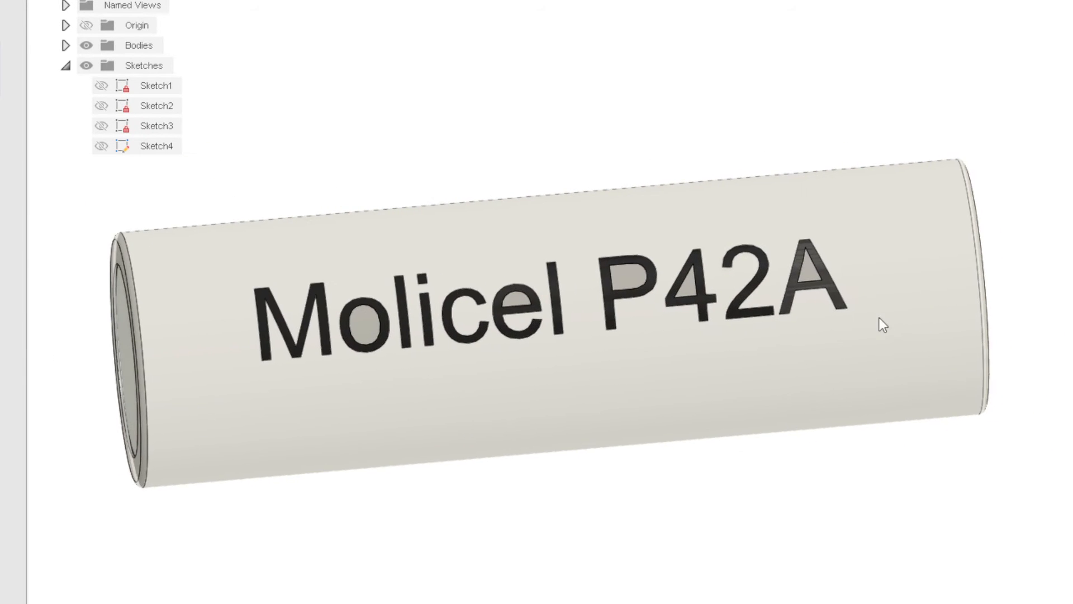
{"action": "scroll", "coordinate": [944, 327], "scroll_direction": "down", "scroll_amount": 2}
{"action": "middle_click_drag", "start_coordinate": [1020, 342], "coordinate": [838, 290], "text": "shift"}
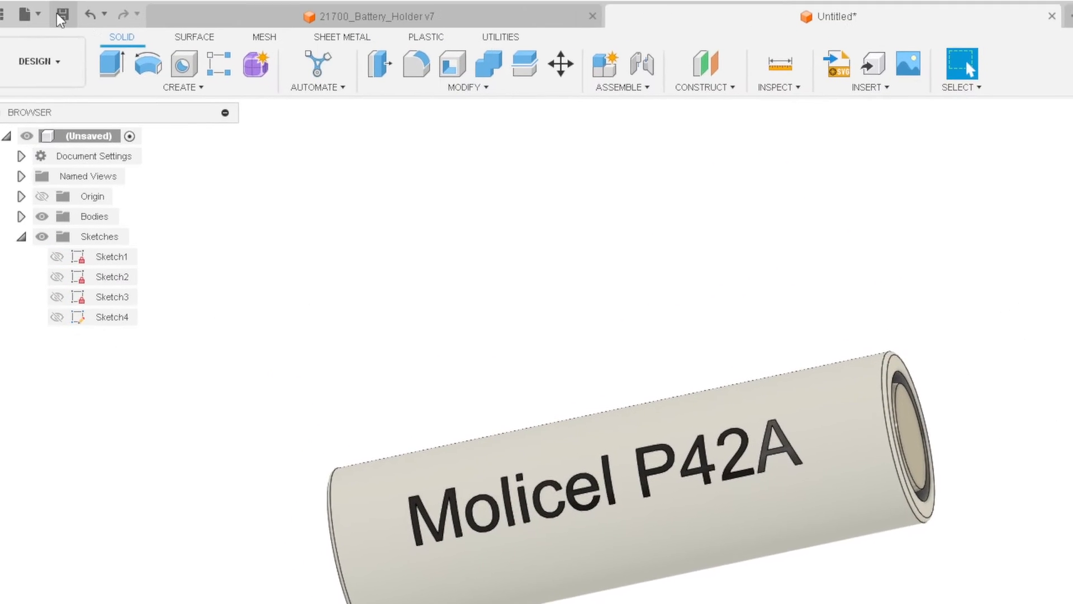
Save the battery design as Molicel_P42A_Cell in the Compact_Battery project.
{"action": "left_click", "coordinate": [61, 18]}
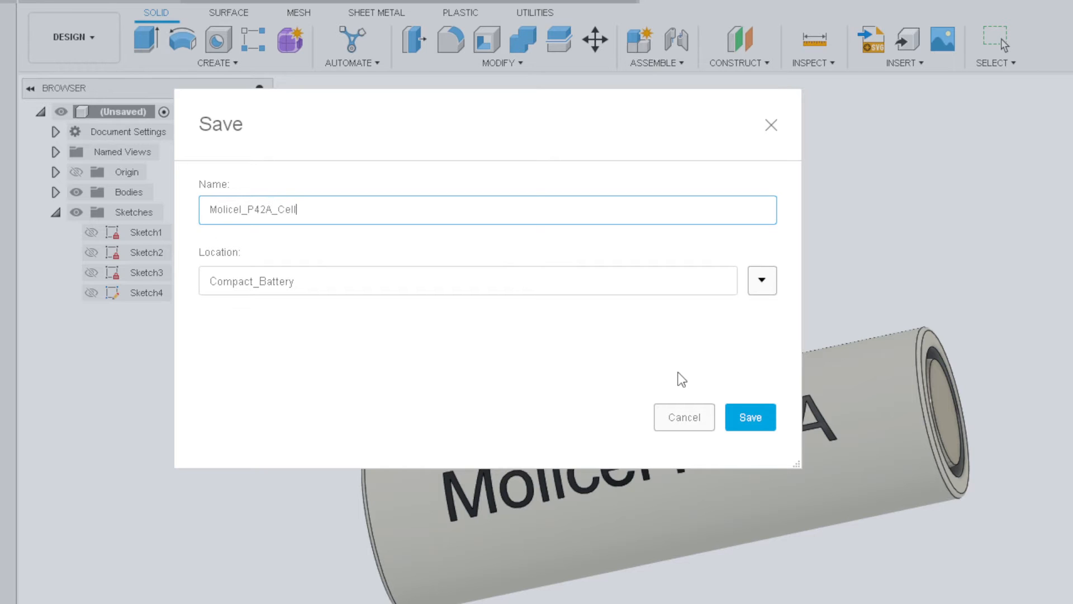
{"action": "left_click", "coordinate": [753, 425]}
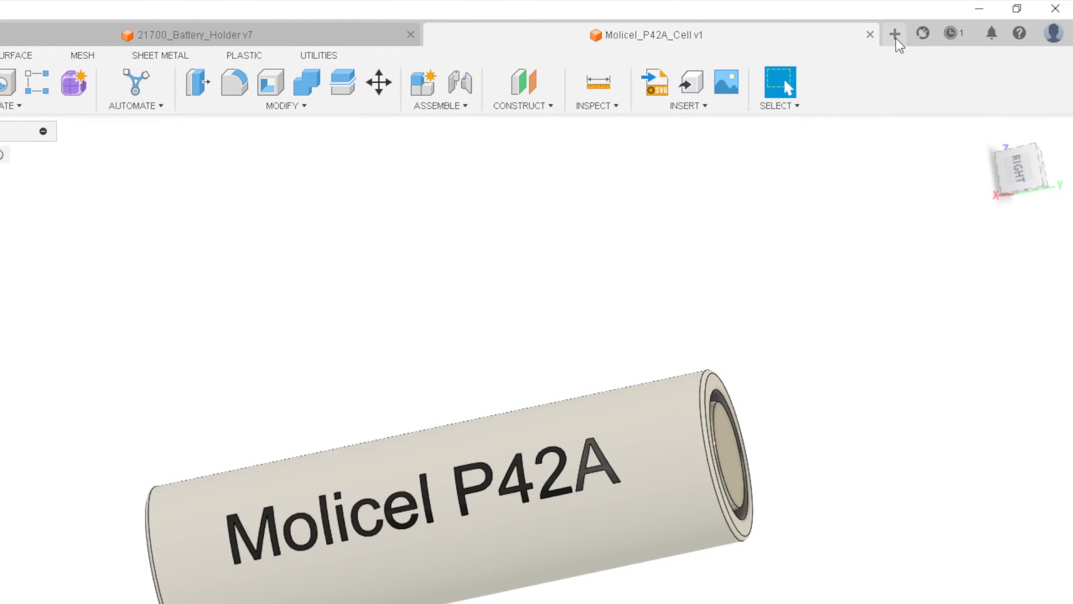
Create a new design and save it as Invidual_Battery_Assembly in the Compact_Battery project.
{"action": "left_click", "coordinate": [894, 35]}
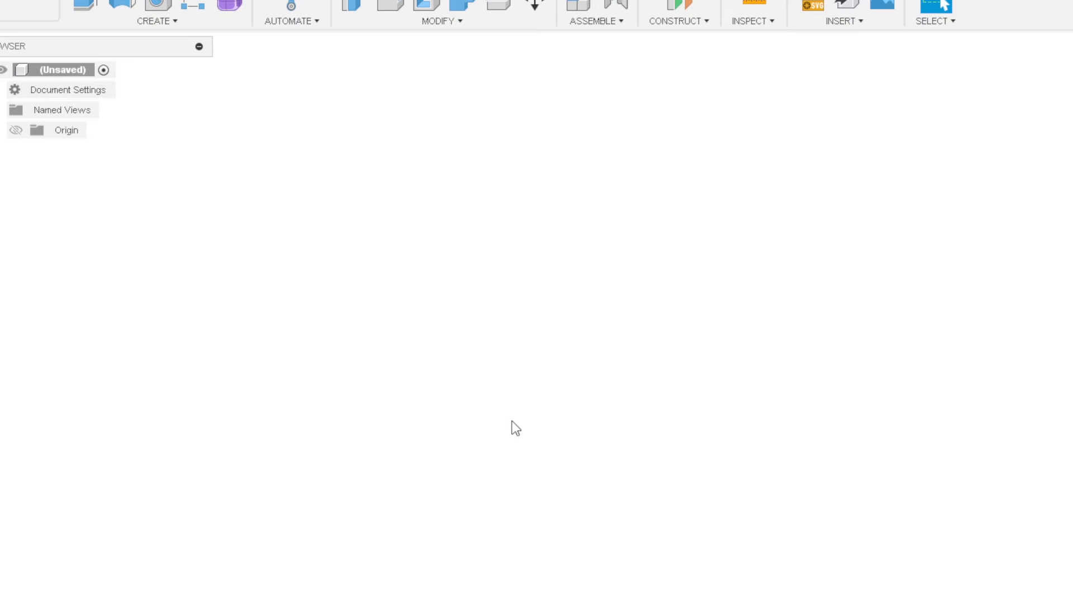
{"action": "left_click", "coordinate": [82, 32]}
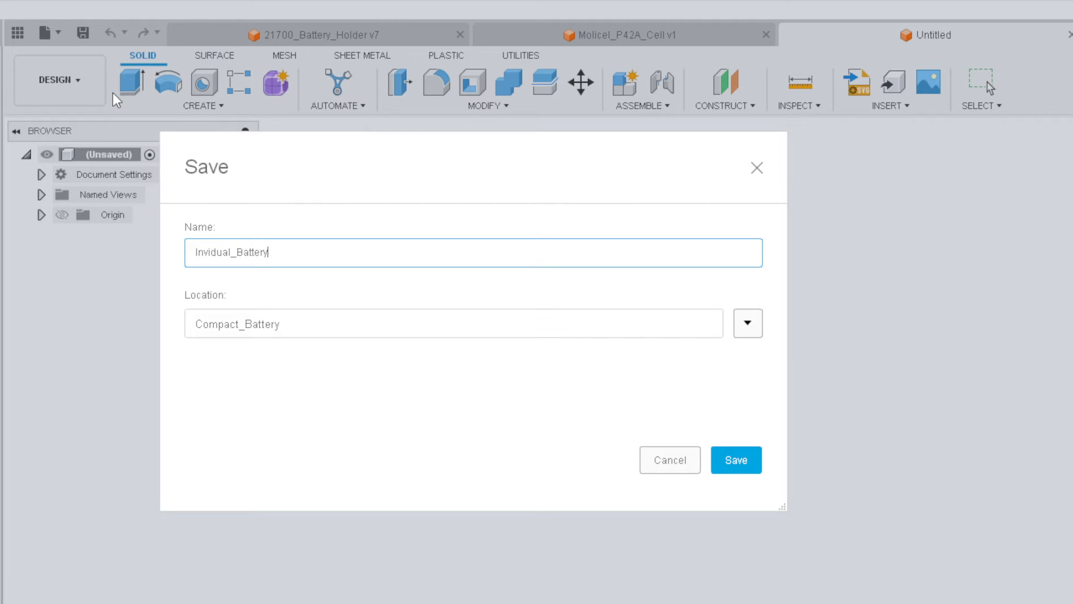
{"action": "type", "text": "y"}
{"action": "key", "text": "Return"}
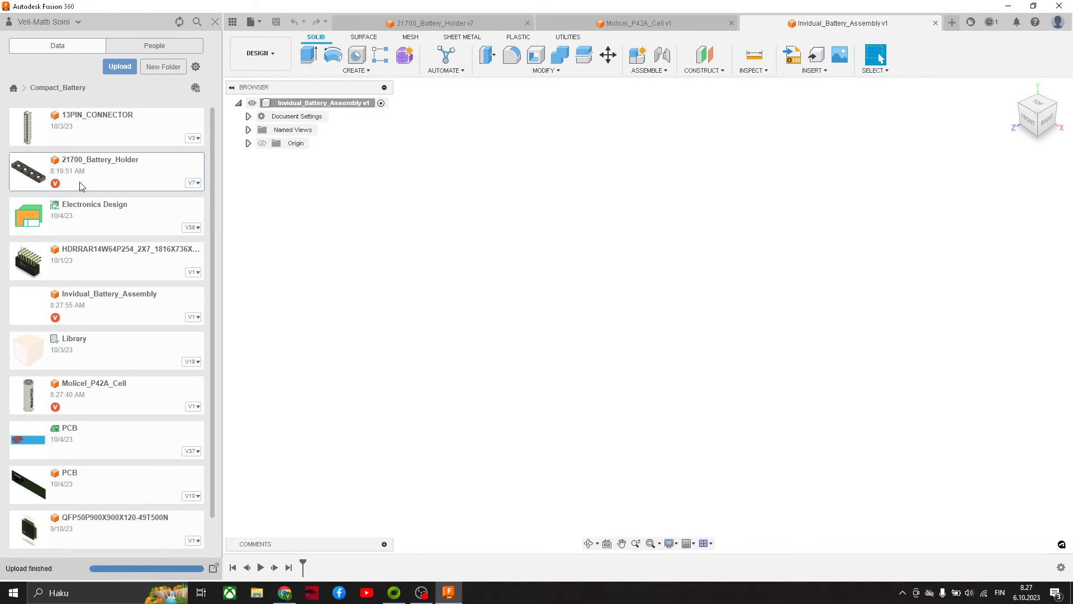
Insert the 21700_Battery_Holder design into the assembly at its default position.
{"action": "left_click_drag", "start_coordinate": [81, 186], "coordinate": [565, 334]}
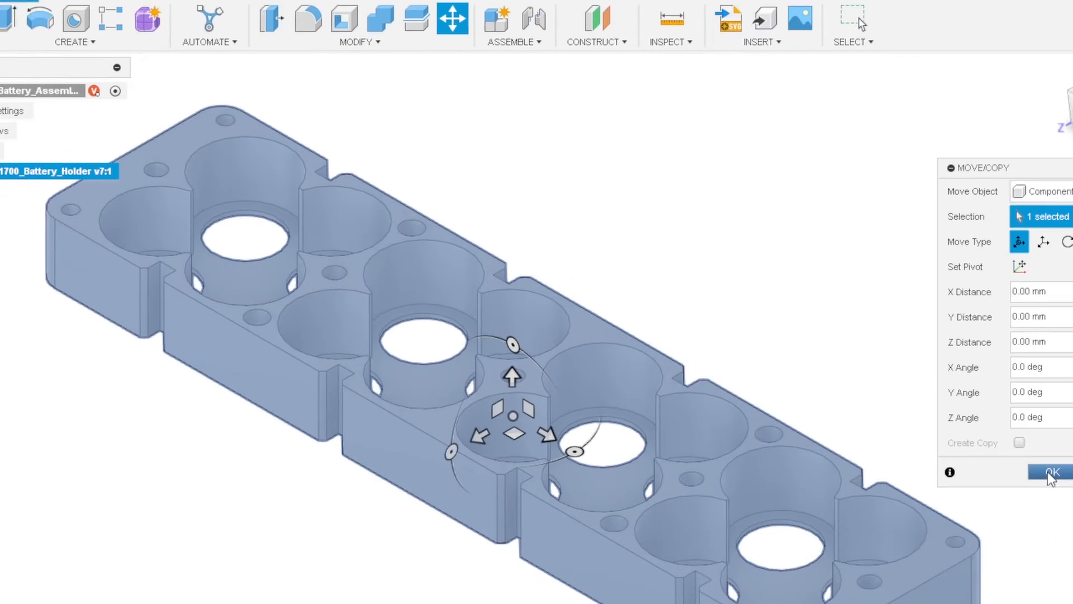
{"action": "left_click", "coordinate": [1049, 472]}
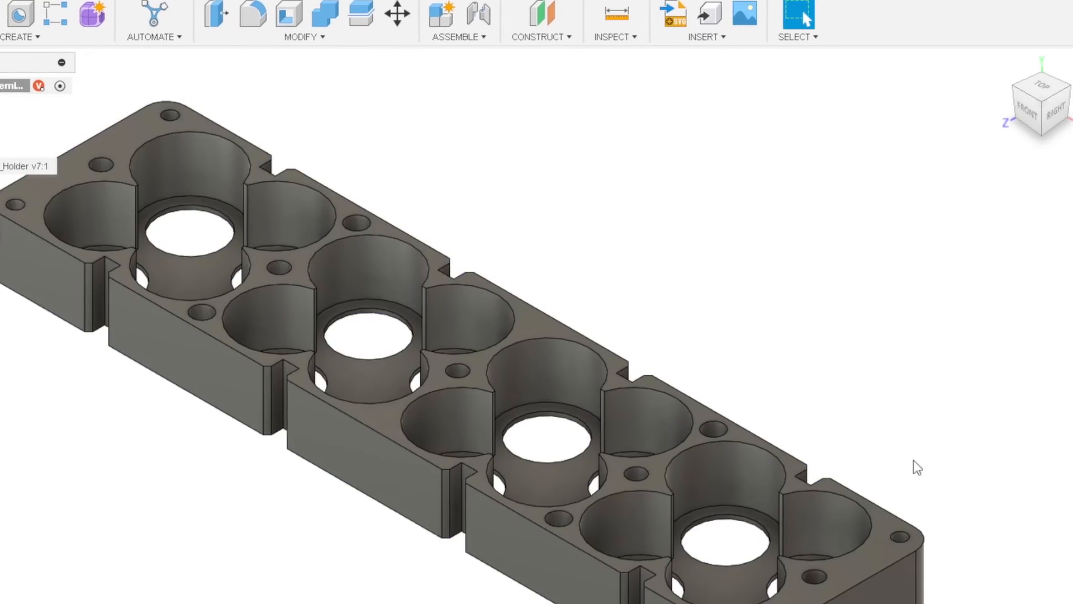
{"action": "scroll", "coordinate": [790, 440], "scroll_direction": "up", "scroll_amount": 3}
{"action": "scroll", "coordinate": [781, 441], "scroll_direction": "down", "scroll_amount": 2}
{"action": "scroll", "coordinate": [781, 442], "scroll_direction": "down", "scroll_amount": 5}
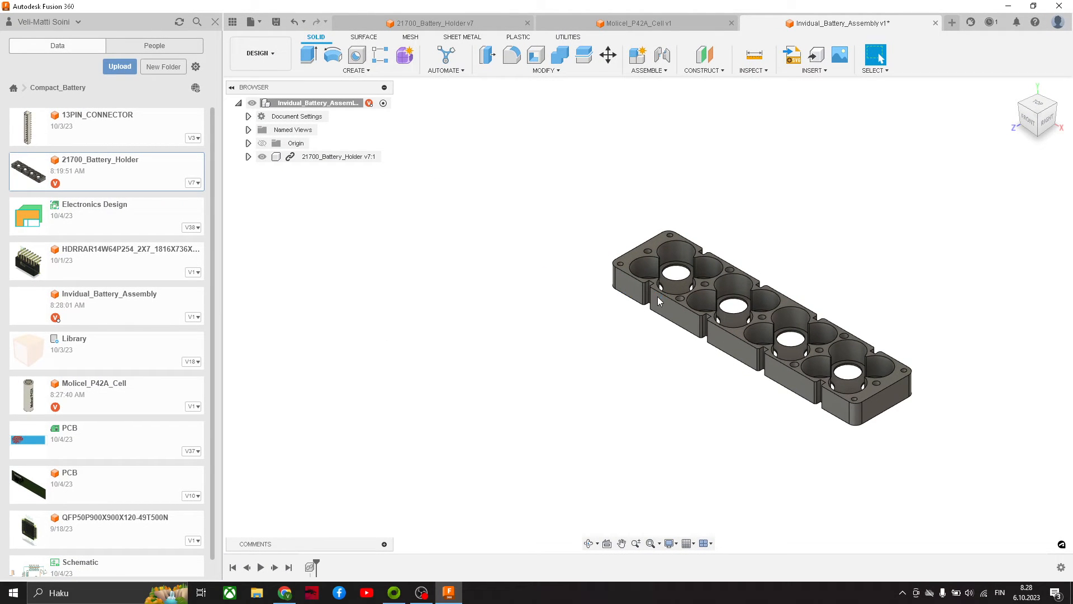
Insert the Molicel_P42A_Cell and raise it 55 mm in Y above the holder.
{"action": "middle_click_drag", "start_coordinate": [591, 278], "coordinate": [634, 340]}
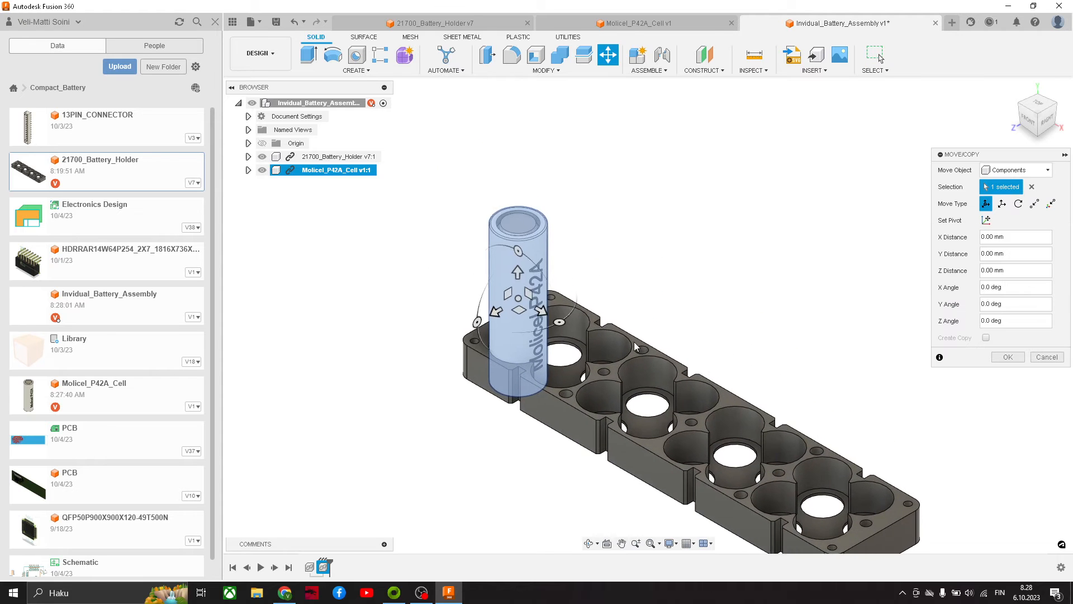
{"action": "left_click_drag", "start_coordinate": [517, 273], "coordinate": [517, 150]}
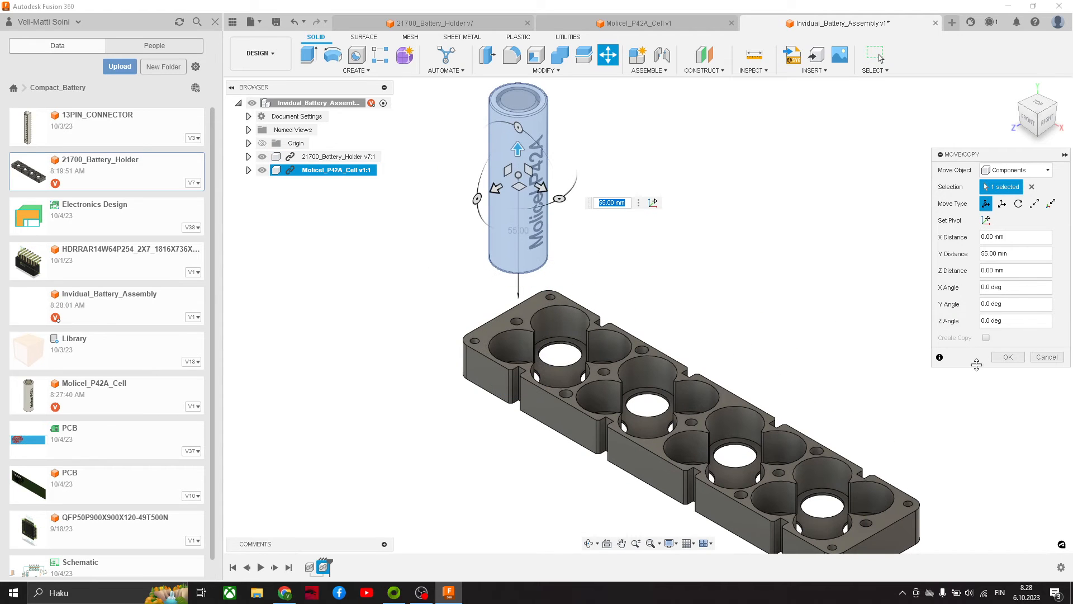
{"action": "left_click", "coordinate": [1008, 356]}
Joint the center of the cell's bottom face to the center of the holder's corner pocket floor, with zero angle and offsets.
{"action": "middle_click_drag", "start_coordinate": [771, 304], "coordinate": [621, 381], "text": "shift"}
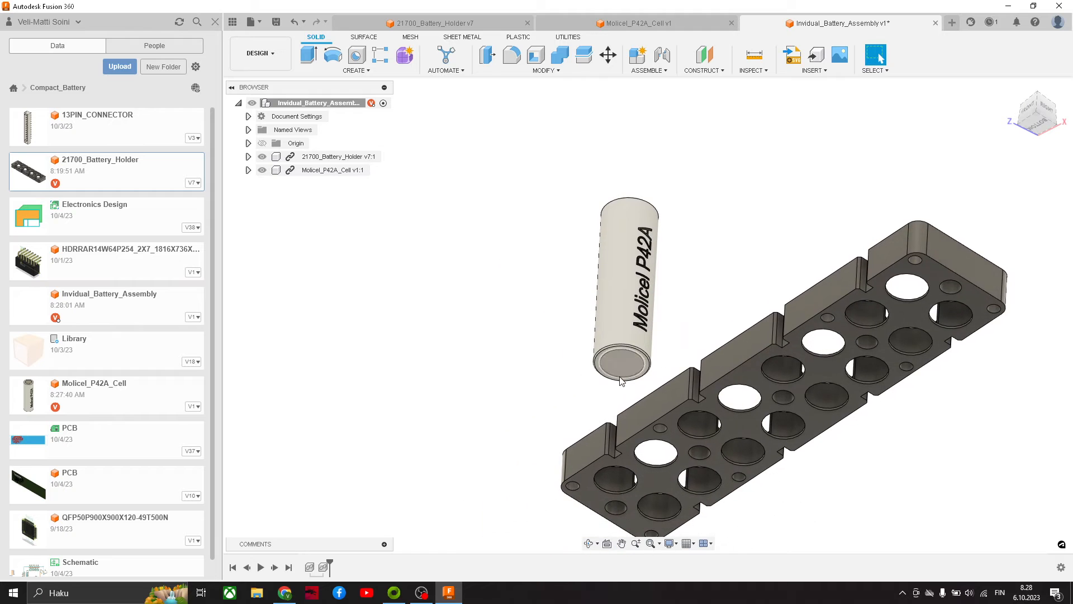
{"action": "key", "text": "j"}
{"action": "scroll", "coordinate": [626, 379], "scroll_direction": "up", "scroll_amount": 5}
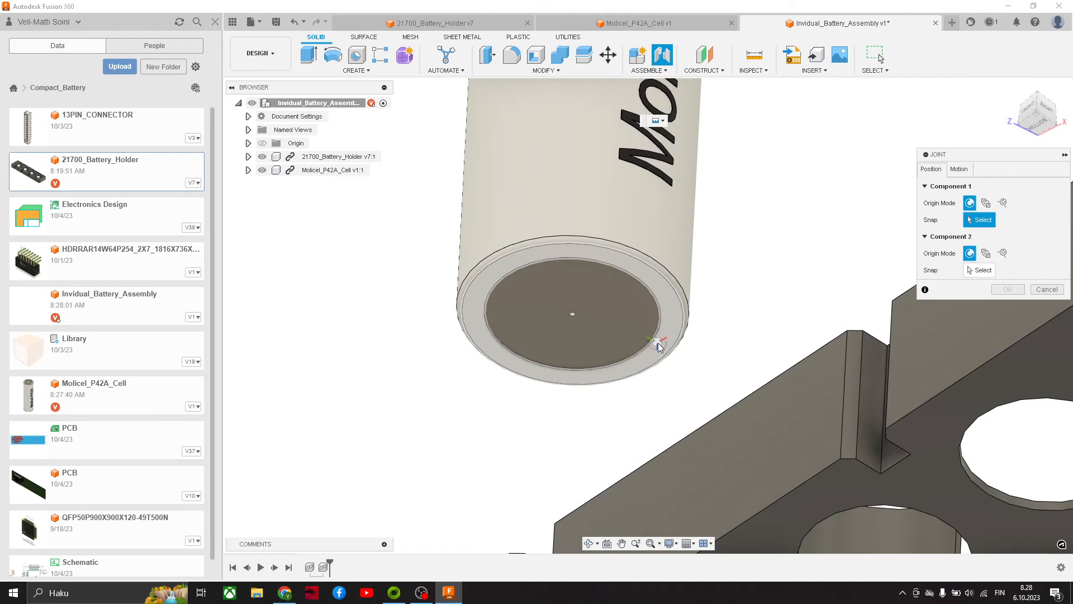
{"action": "scroll", "coordinate": [658, 344], "scroll_direction": "up", "scroll_amount": 2}
{"action": "scroll", "coordinate": [517, 307], "scroll_direction": "up", "scroll_amount": 2}
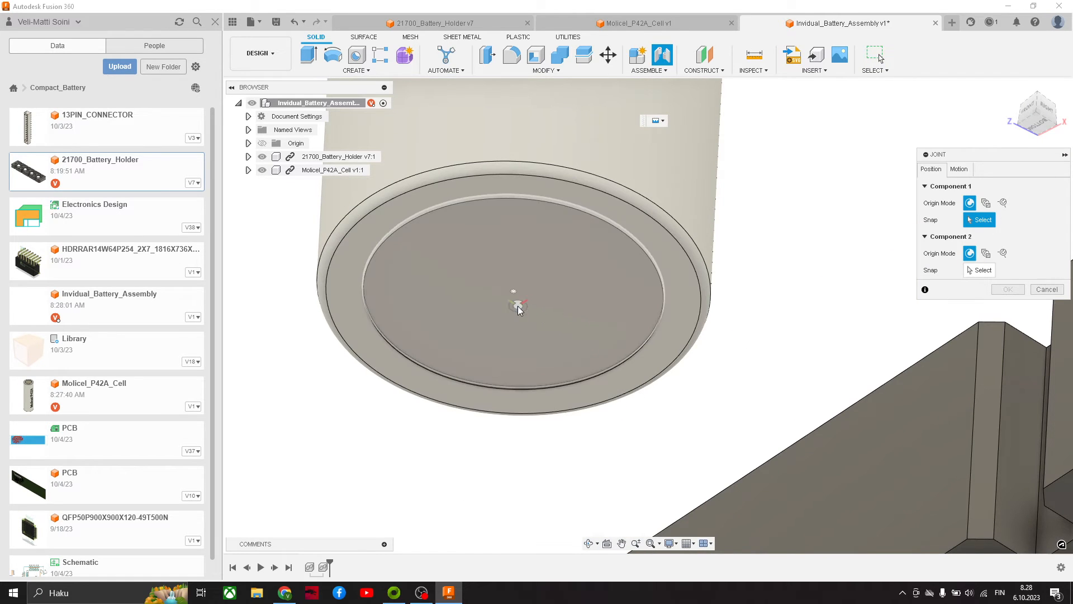
{"action": "left_click", "coordinate": [514, 294]}
{"action": "scroll", "coordinate": [604, 381], "scroll_direction": "down", "scroll_amount": 4}
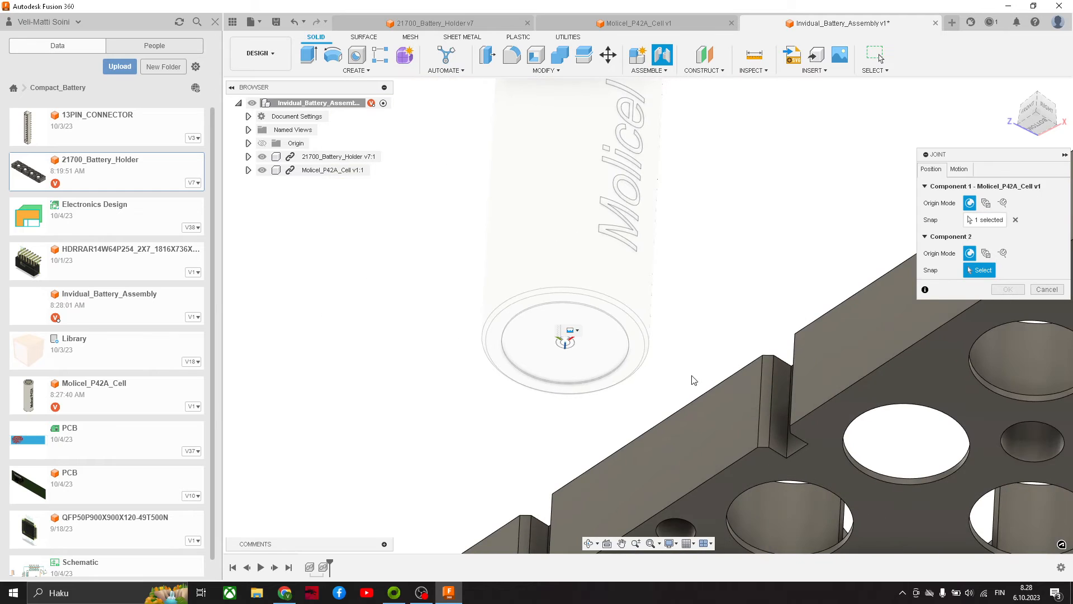
{"action": "middle_click_drag", "start_coordinate": [692, 377], "coordinate": [717, 457], "text": "shift"}
{"action": "scroll", "coordinate": [732, 425], "scroll_direction": "up", "scroll_amount": 5}
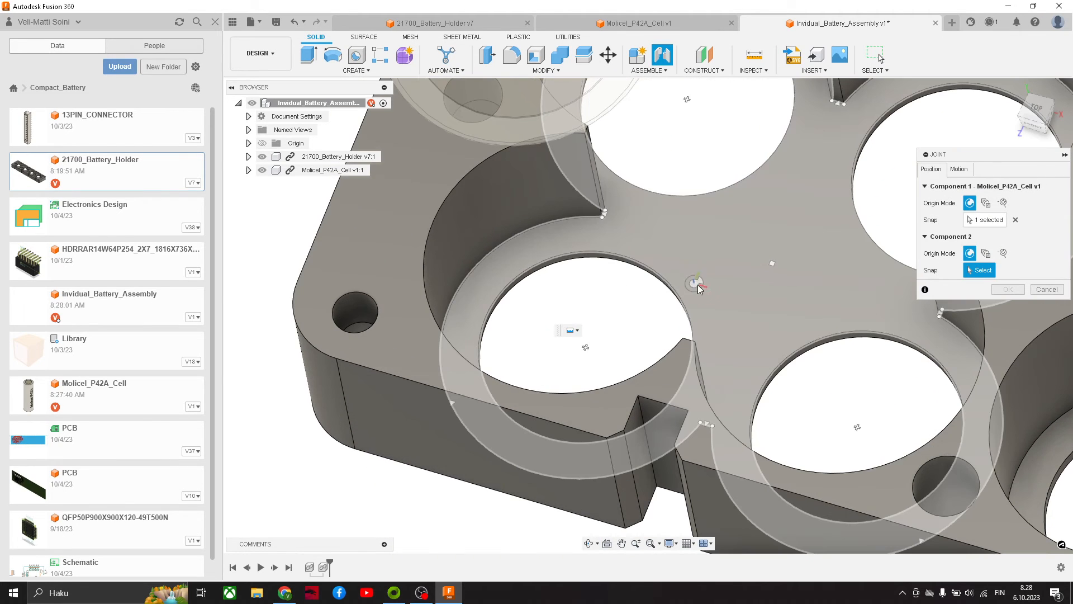
{"action": "left_click", "coordinate": [566, 356]}
{"action": "scroll", "coordinate": [746, 301], "scroll_direction": "down", "scroll_amount": 3}
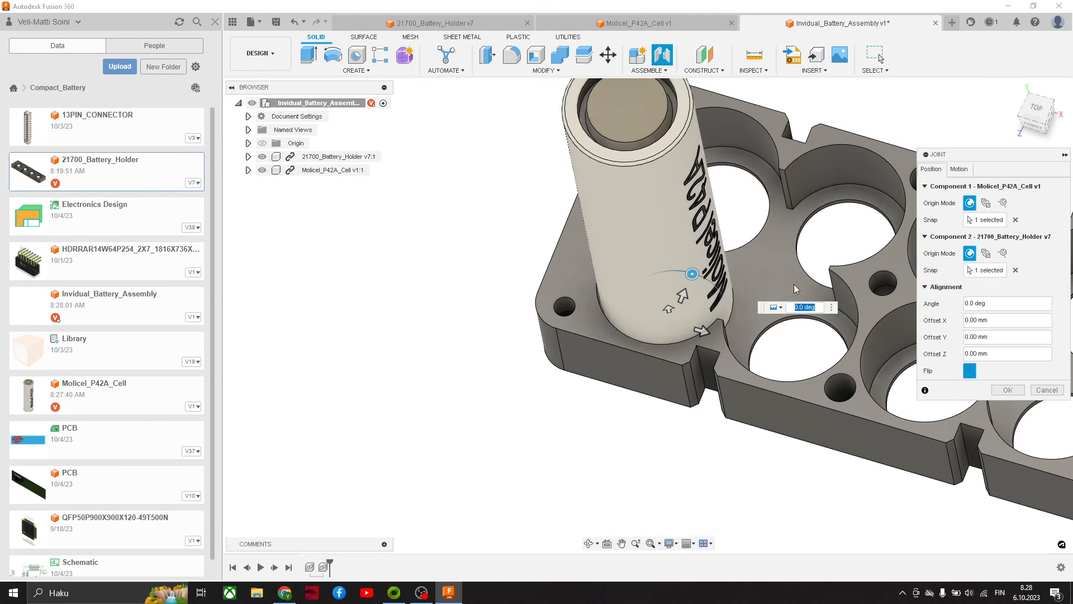
{"action": "left_click", "coordinate": [1009, 396]}
Measure the center distance between two neighbouring pockets across the holder's width.
{"action": "middle_click_drag", "start_coordinate": [749, 282], "coordinate": [638, 320]}
{"action": "key", "text": "i"}
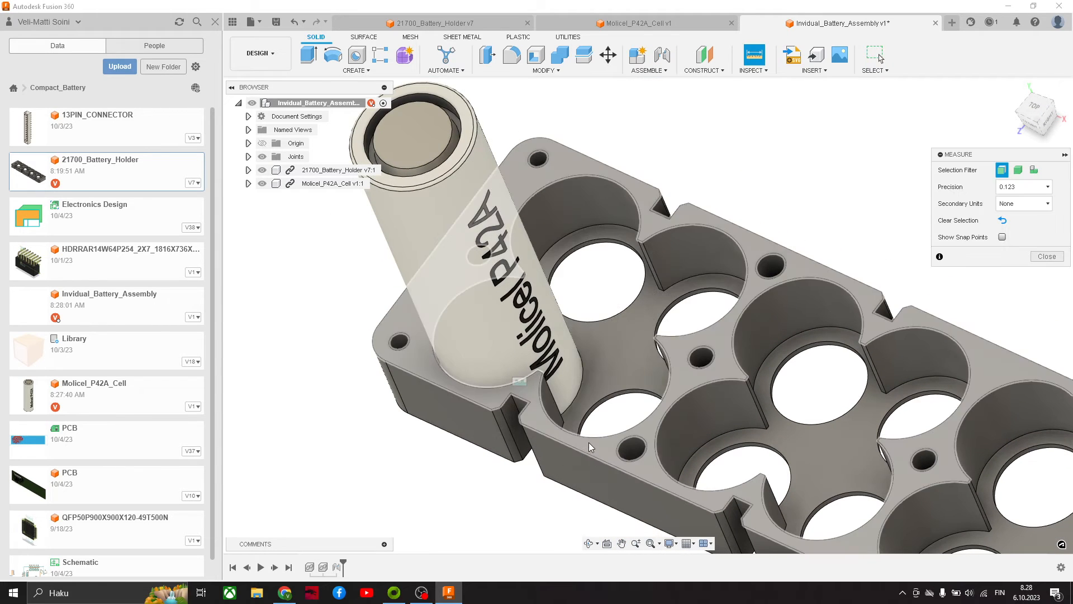
{"action": "left_click", "coordinate": [590, 437]}
{"action": "left_click", "coordinate": [731, 240]}
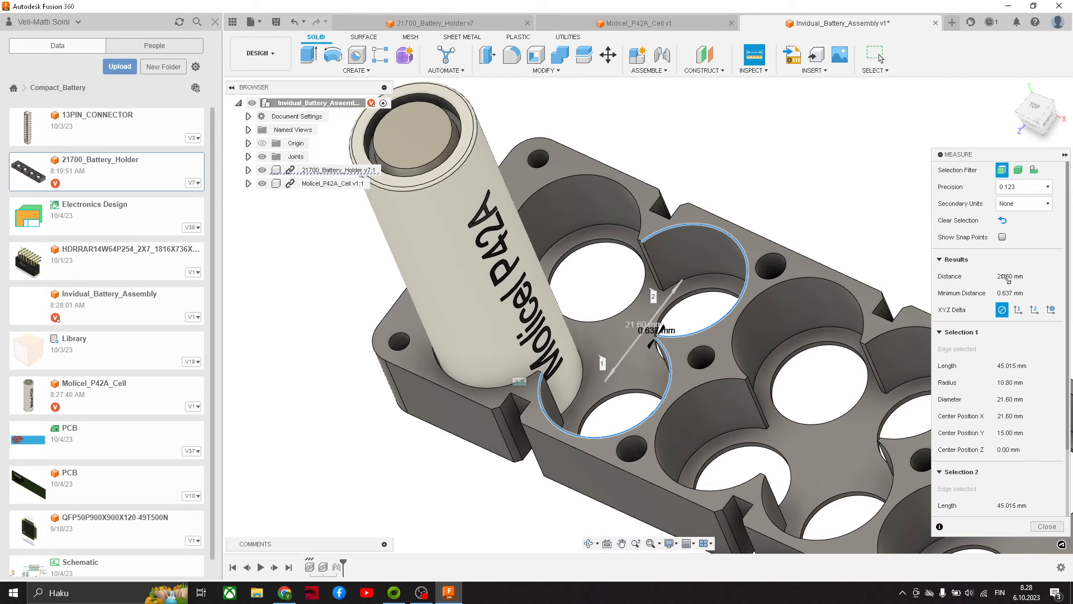
{"action": "key", "text": "Escape"}
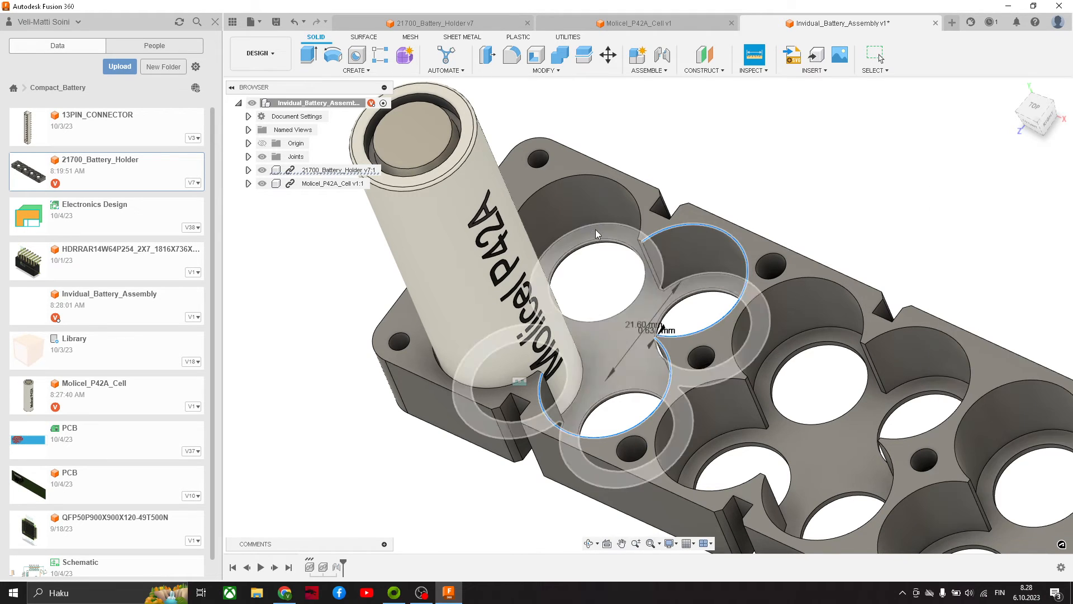
Set up a rectangular component pattern of the battery cell, using the holder's long and short edges as the two axes.
{"action": "scroll", "coordinate": [595, 229], "scroll_direction": "down", "scroll_amount": 3}
{"action": "left_click", "coordinate": [354, 71]}
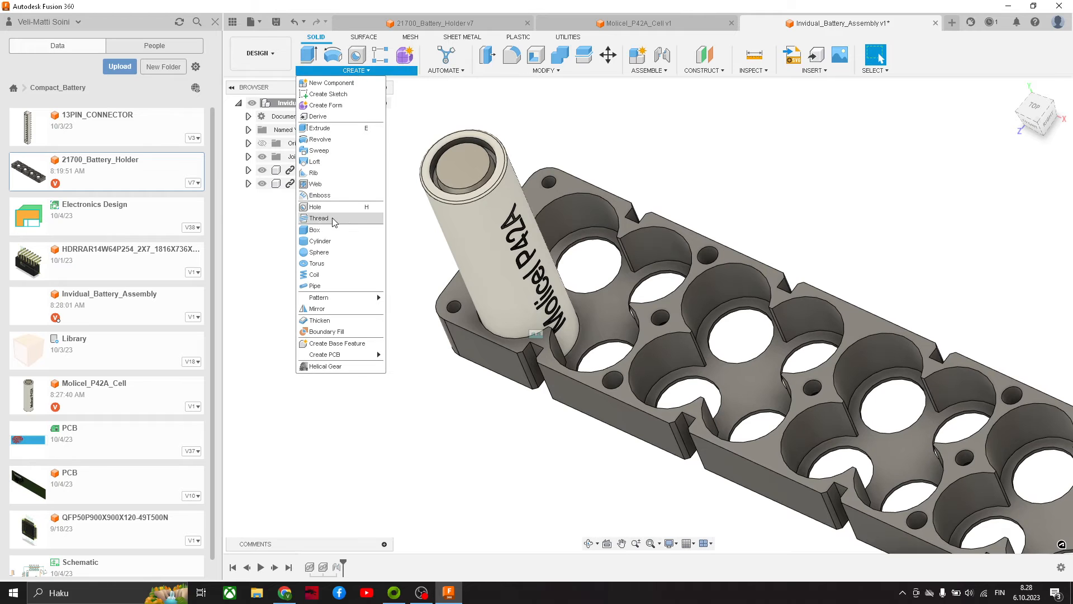
{"action": "mouse_move", "coordinate": [353, 298]}
{"action": "left_click", "coordinate": [431, 297]}
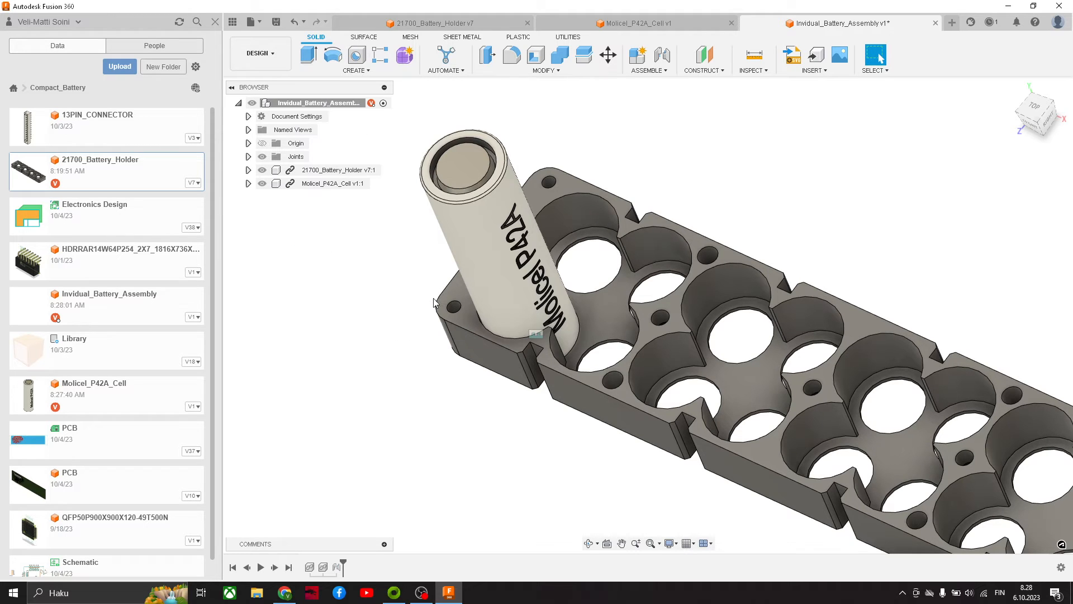
{"action": "left_click", "coordinate": [1029, 188]}
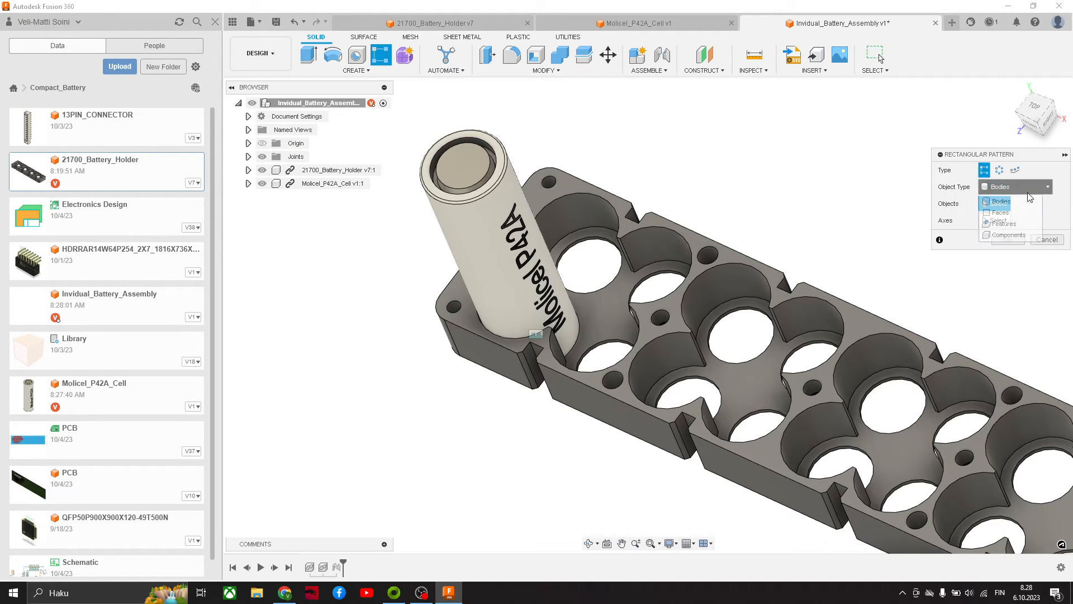
{"action": "left_click", "coordinate": [1010, 236]}
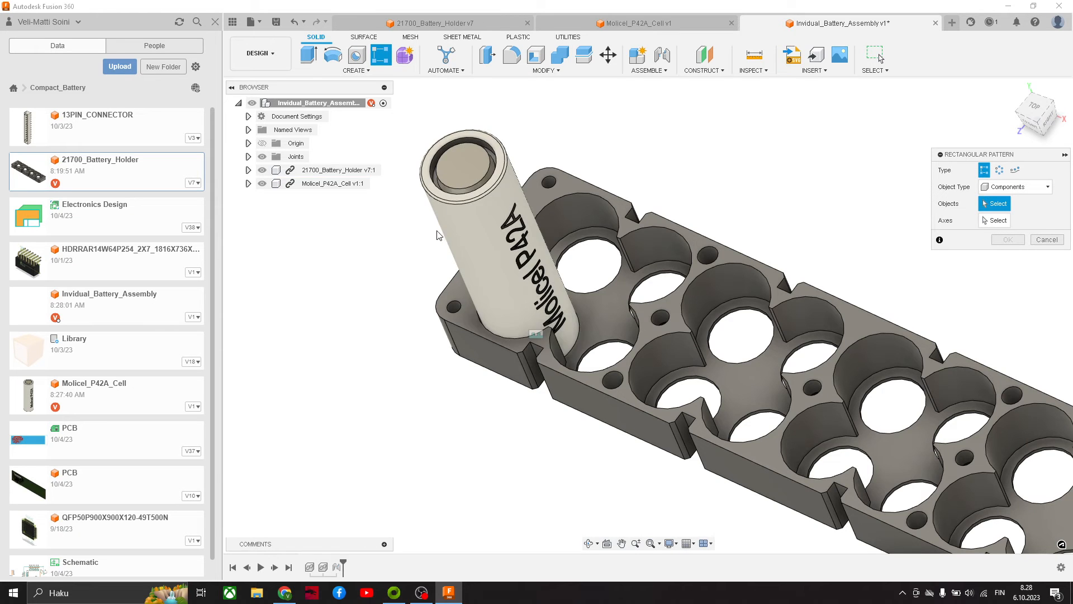
{"action": "left_click", "coordinate": [335, 183]}
{"action": "left_click", "coordinate": [987, 222]}
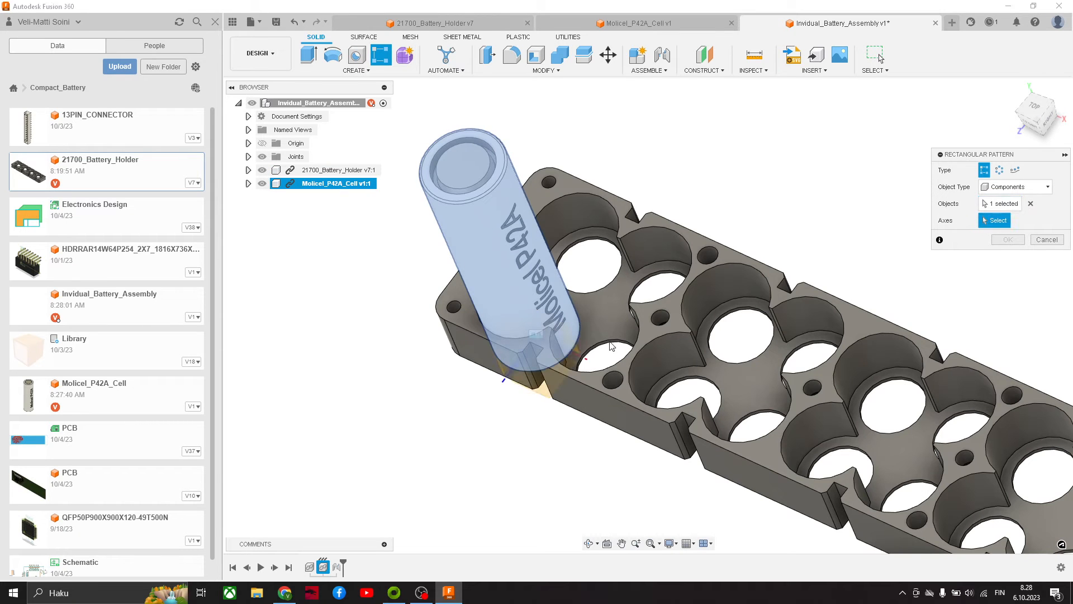
{"action": "left_click", "coordinate": [580, 385]}
{"action": "middle_click_drag", "start_coordinate": [504, 214], "coordinate": [562, 233], "text": "shift"}
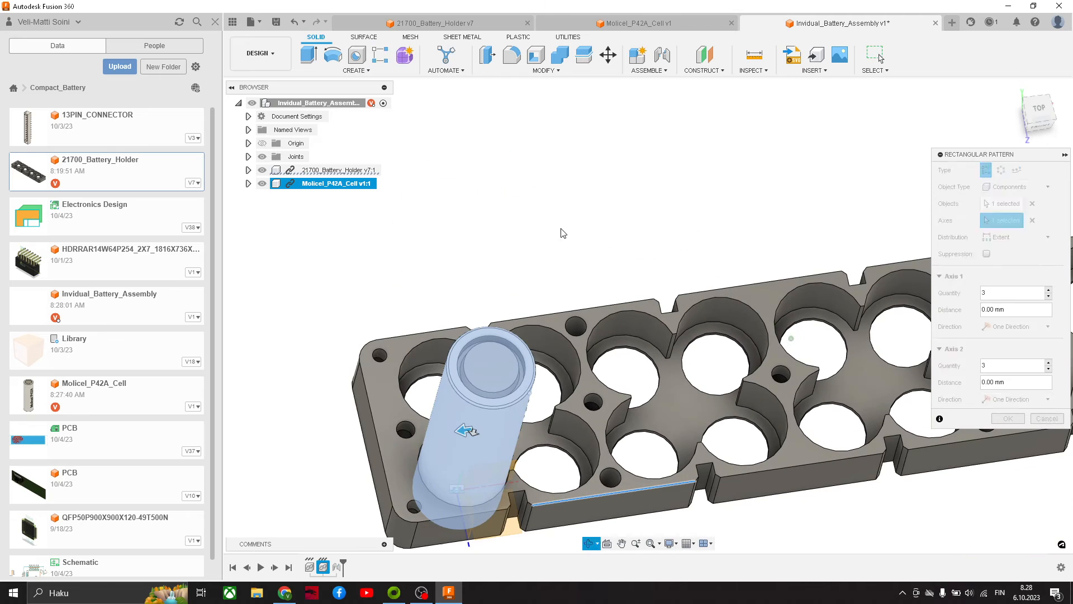
{"action": "left_click", "coordinate": [375, 415]}
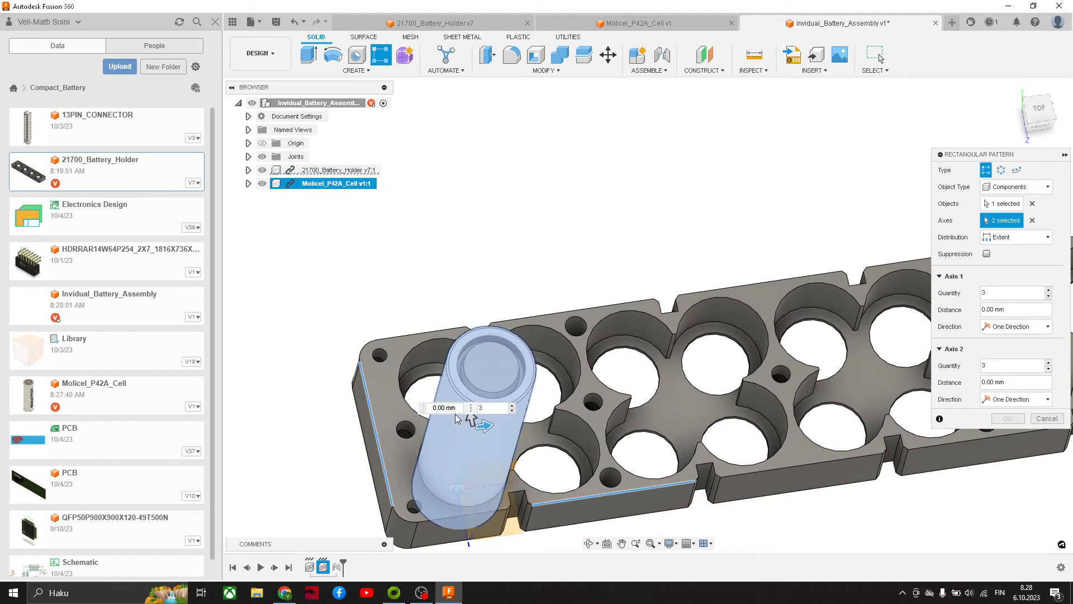
Set both pattern directions to quantity 2 with a distance of 21.6 mm and create the two-by-two group of cells.
{"action": "type", "text": "21.6"}
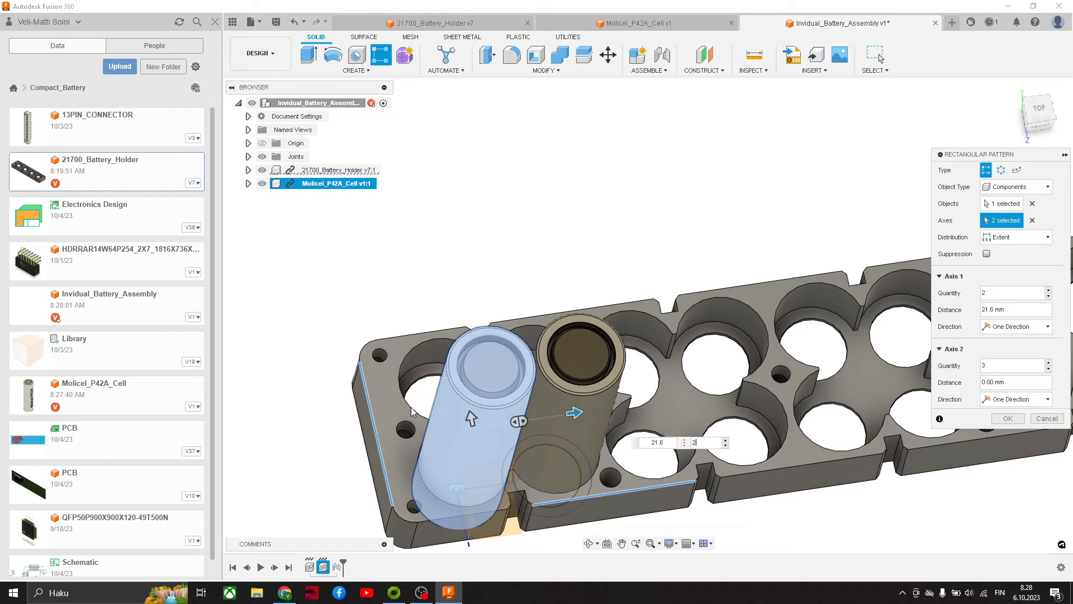
{"action": "left_click_drag", "start_coordinate": [469, 415], "coordinate": [459, 377]}
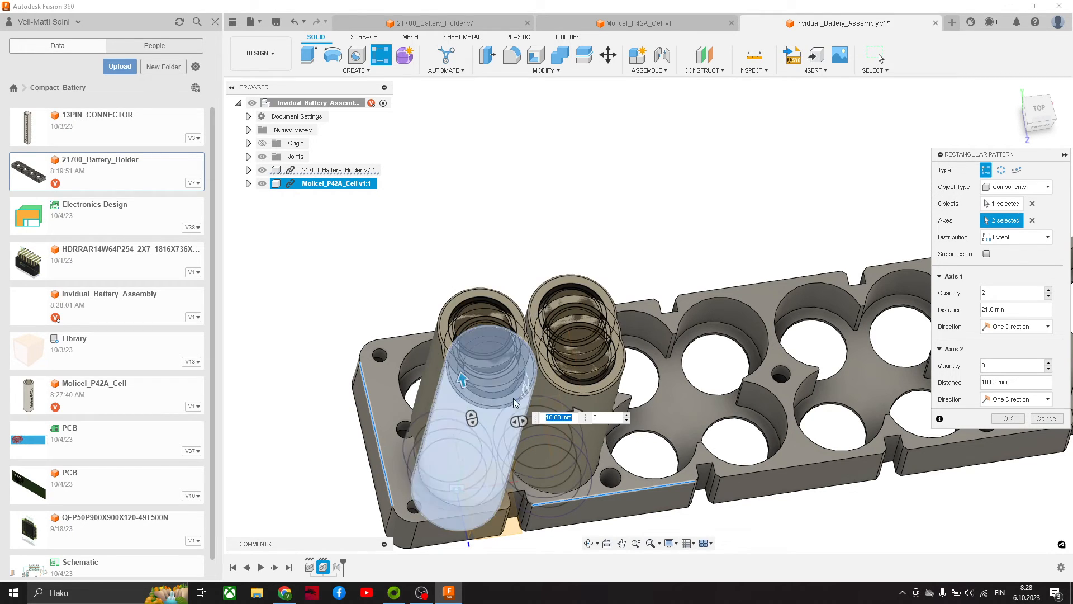
{"action": "key", "text": "Tab"}
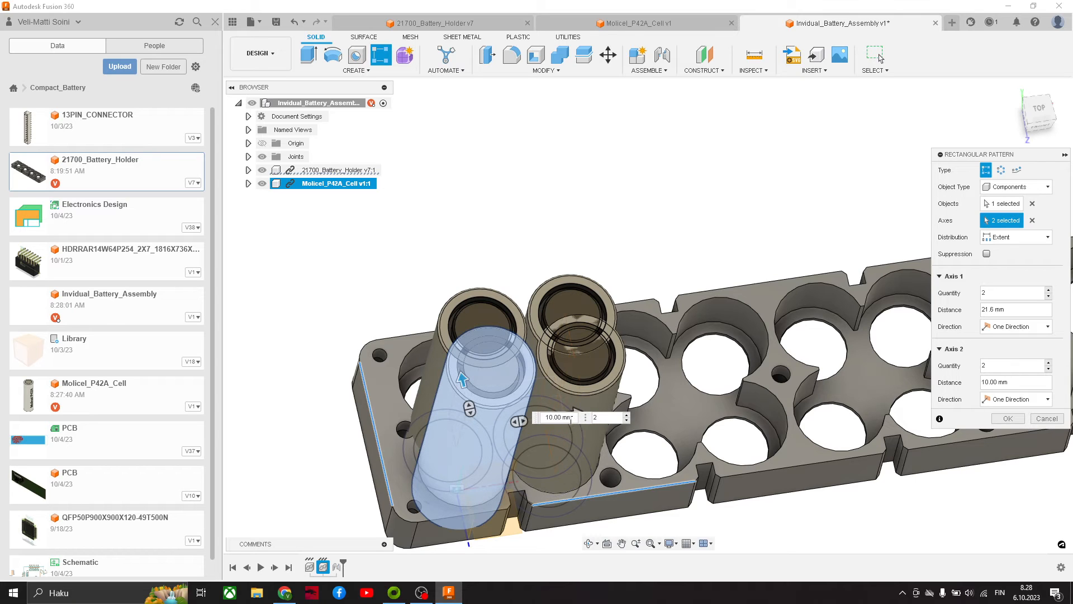
{"action": "type", "text": "21.6"}
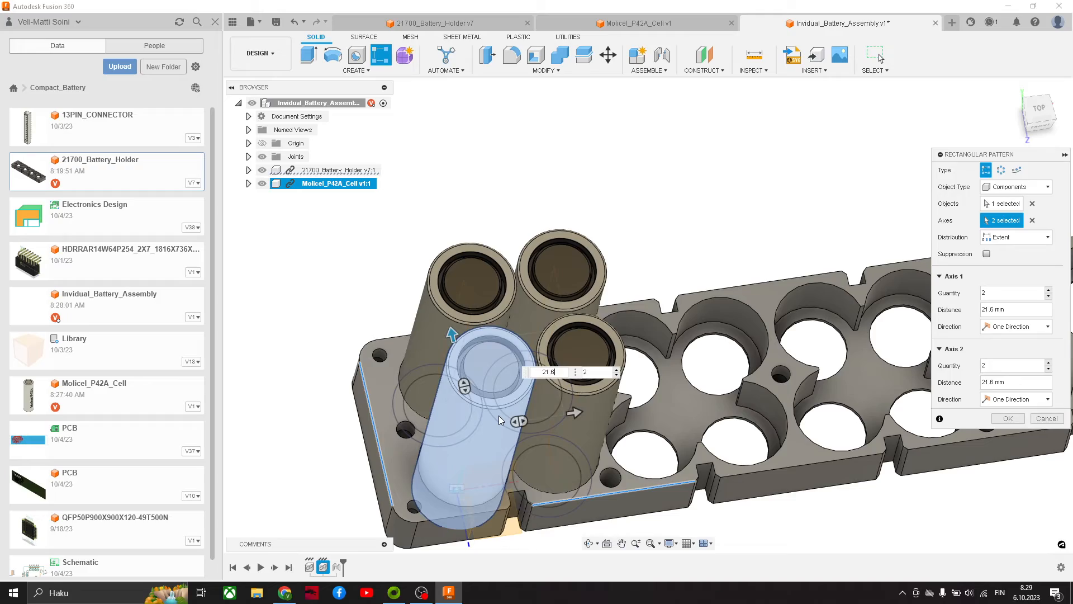
{"action": "key", "text": "Return"}
Insert another Molicel_P42A_Cell and move it 70 mm in X, clear of the four cells.
{"action": "scroll", "coordinate": [678, 337], "scroll_direction": "down", "scroll_amount": 2}
{"action": "middle_click_drag", "start_coordinate": [788, 335], "coordinate": [813, 385], "text": "shift"}
{"action": "left_click", "coordinate": [274, 169]}
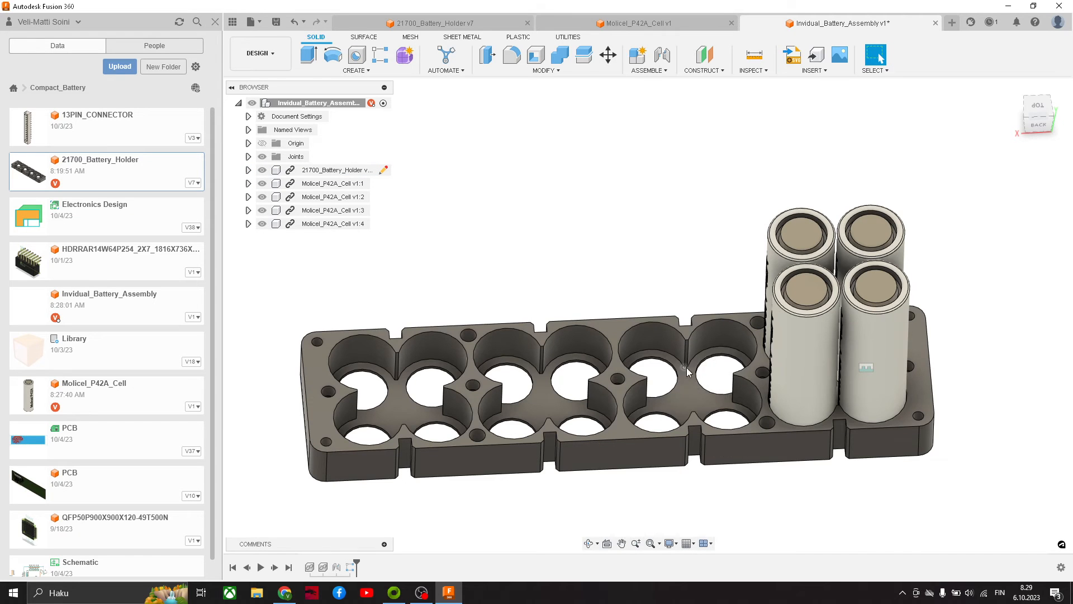
{"action": "left_click_drag", "start_coordinate": [91, 406], "coordinate": [510, 268]}
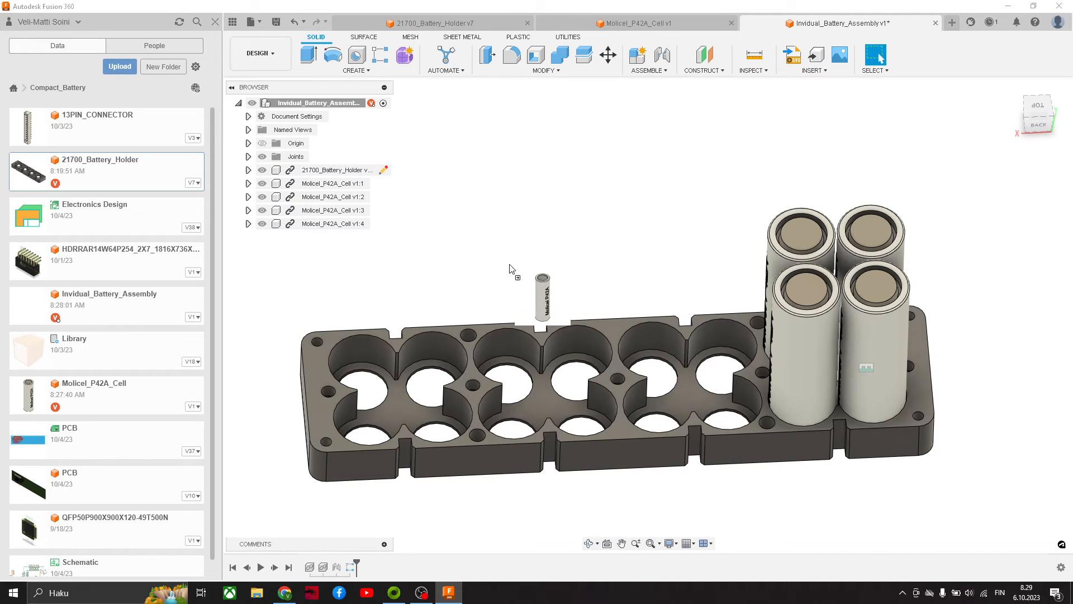
{"action": "scroll", "coordinate": [701, 360], "scroll_direction": "up", "scroll_amount": 2}
{"action": "middle_click_drag", "start_coordinate": [791, 364], "coordinate": [651, 355]}
{"action": "scroll", "coordinate": [742, 283], "scroll_direction": "down", "scroll_amount": 2}
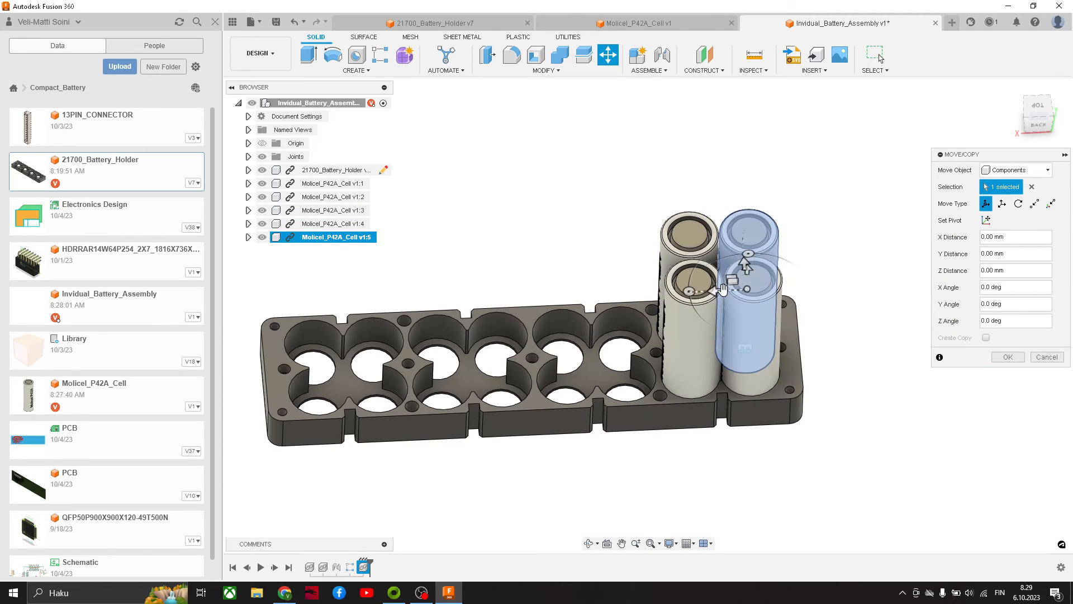
{"action": "left_click_drag", "start_coordinate": [716, 291], "coordinate": [500, 299]}
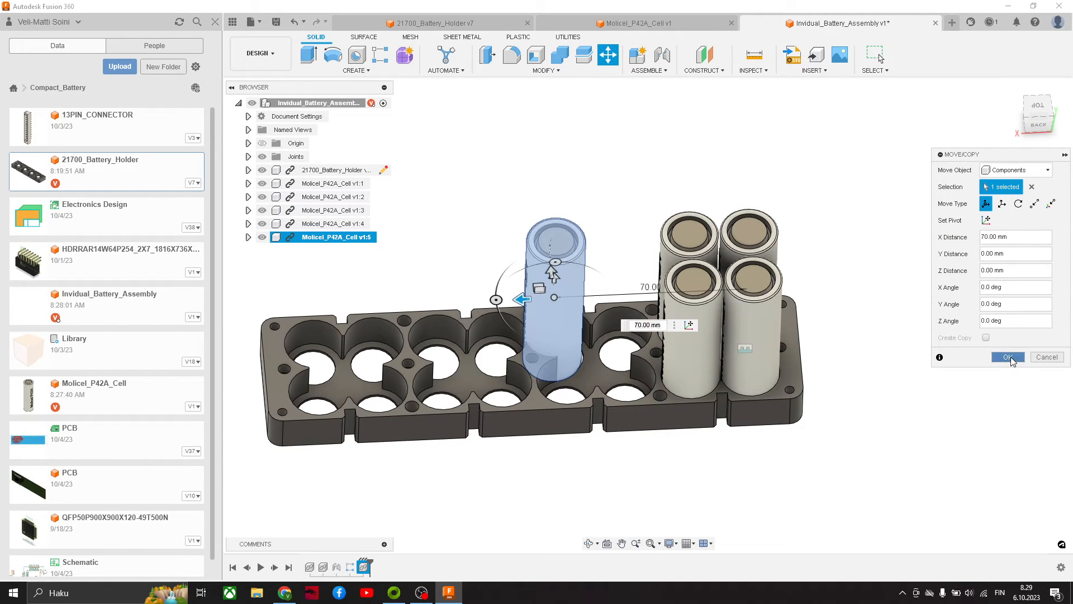
{"action": "left_click", "coordinate": [1008, 357]}
Joint the new cell upside down, matching its top terminal center to the floor center of the empty pocket beside the four cells.
{"action": "scroll", "coordinate": [568, 232], "scroll_direction": "up", "scroll_amount": 5}
{"action": "key", "text": "j"}
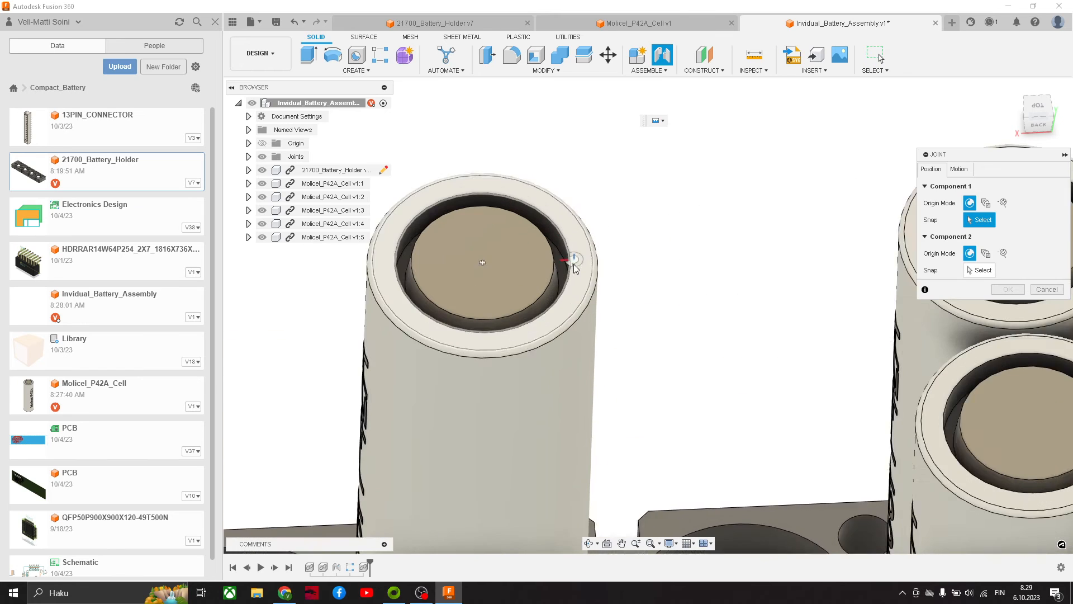
{"action": "scroll", "coordinate": [575, 268], "scroll_direction": "up", "scroll_amount": 1}
{"action": "left_click", "coordinate": [472, 263]}
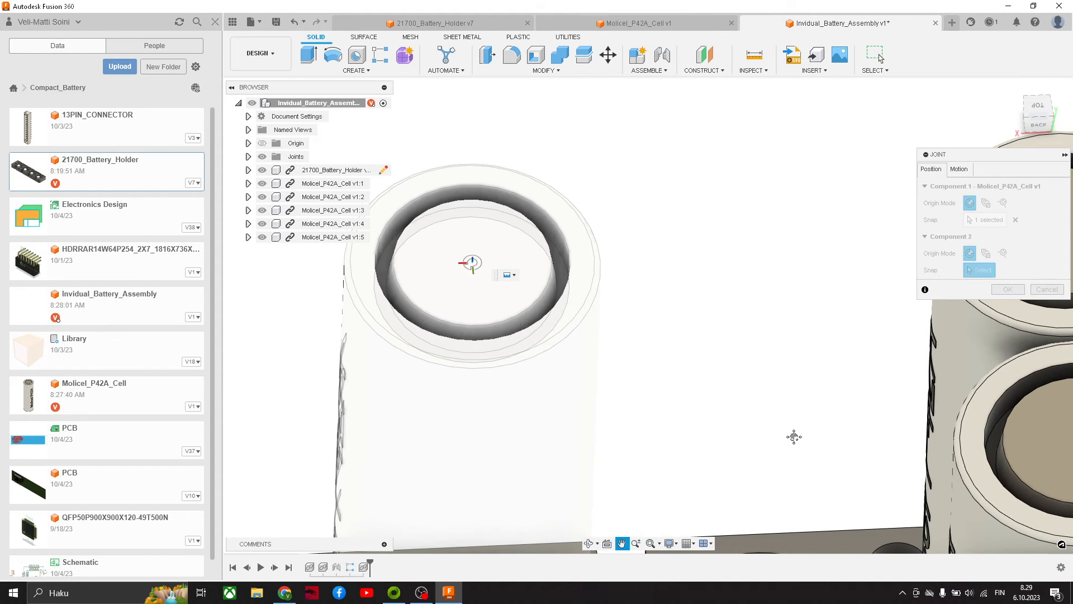
{"action": "middle_click_drag", "start_coordinate": [793, 436], "coordinate": [634, 123]}
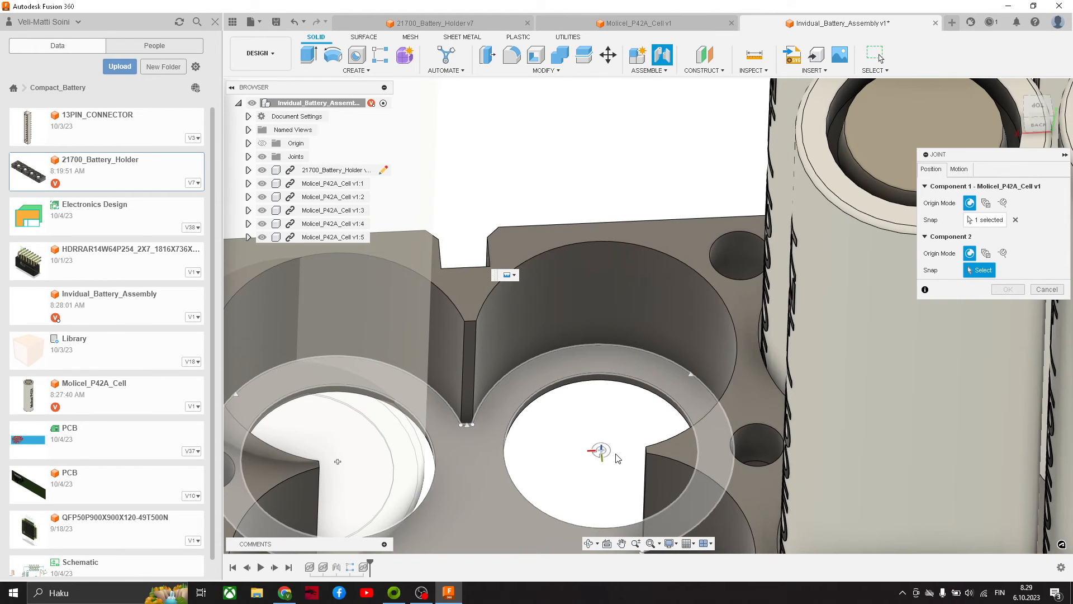
{"action": "left_click", "coordinate": [618, 459]}
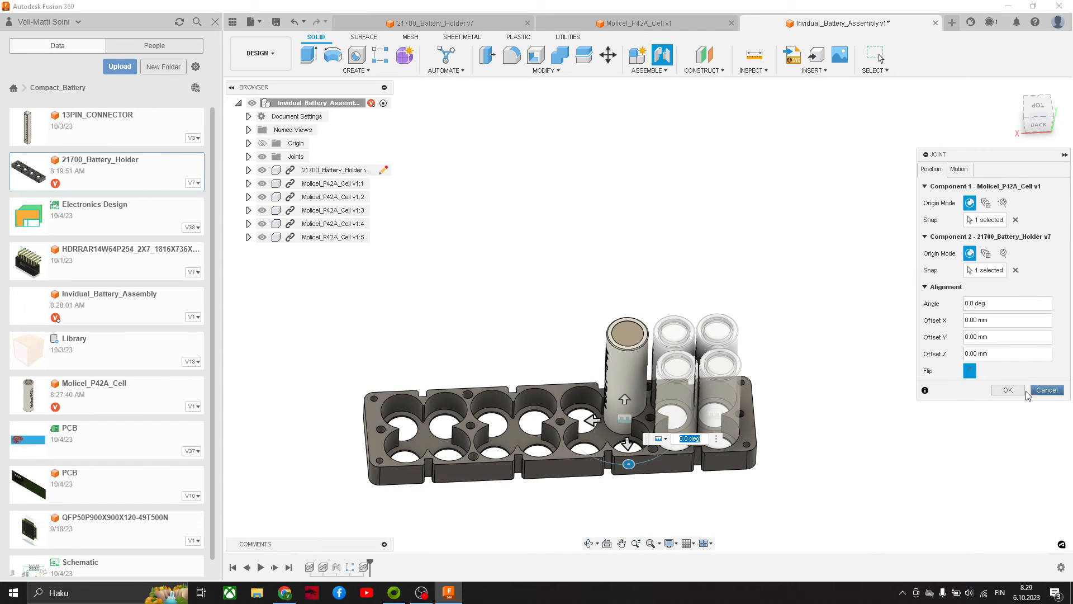
{"action": "left_click", "coordinate": [995, 389]}
Set up a rectangular component pattern of the inverted cell, using the holder's long and short edges as the two axes.
{"action": "middle_click_drag", "start_coordinate": [456, 345], "coordinate": [495, 314]}
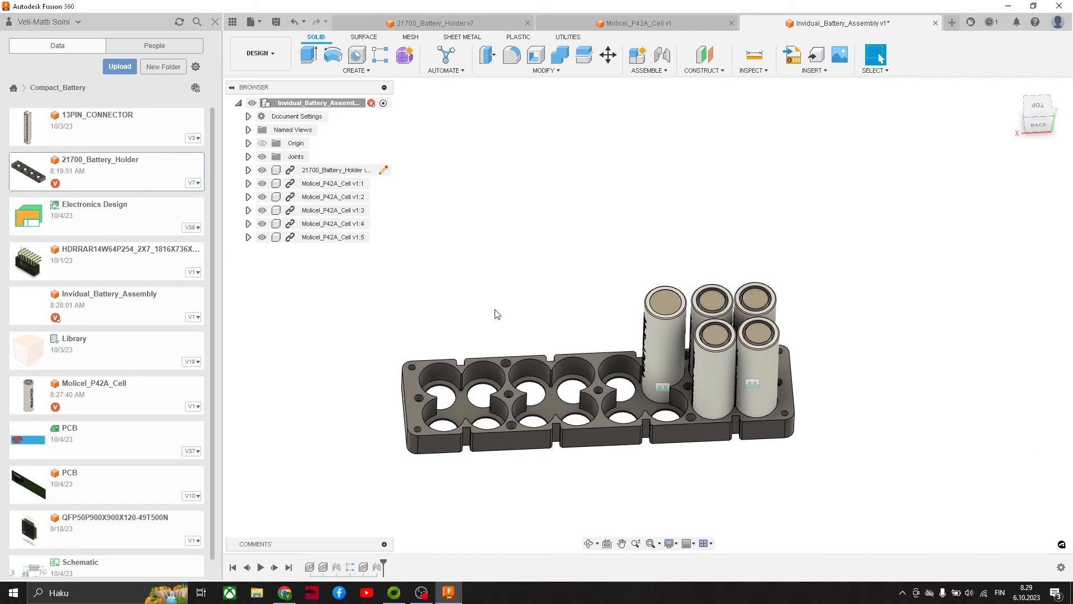
{"action": "left_click", "coordinate": [359, 73]}
{"action": "mouse_move", "coordinate": [349, 300]}
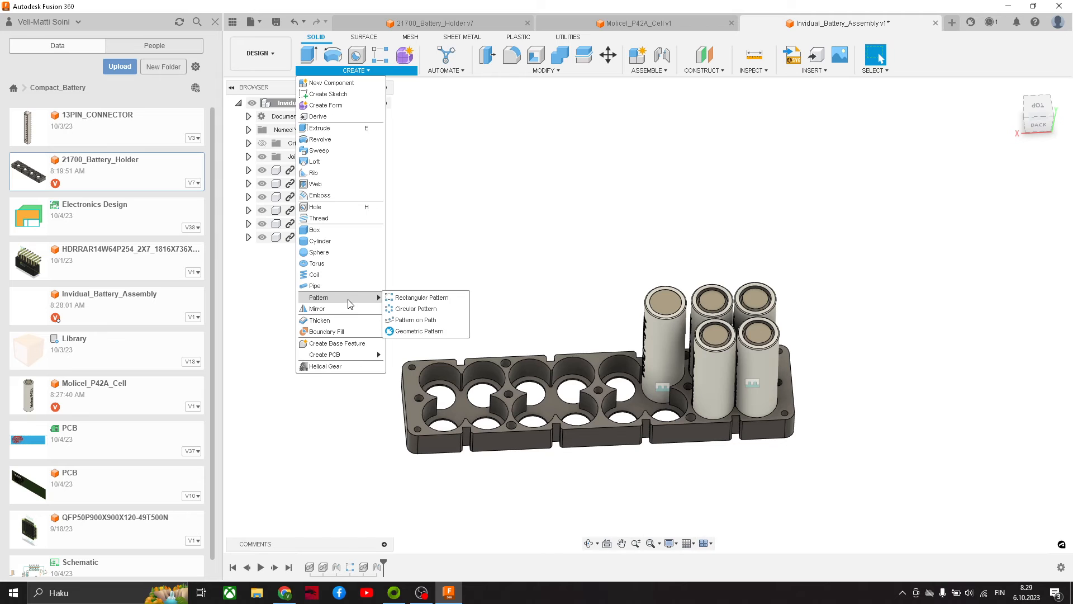
{"action": "left_click", "coordinate": [422, 297]}
{"action": "left_click", "coordinate": [677, 336]}
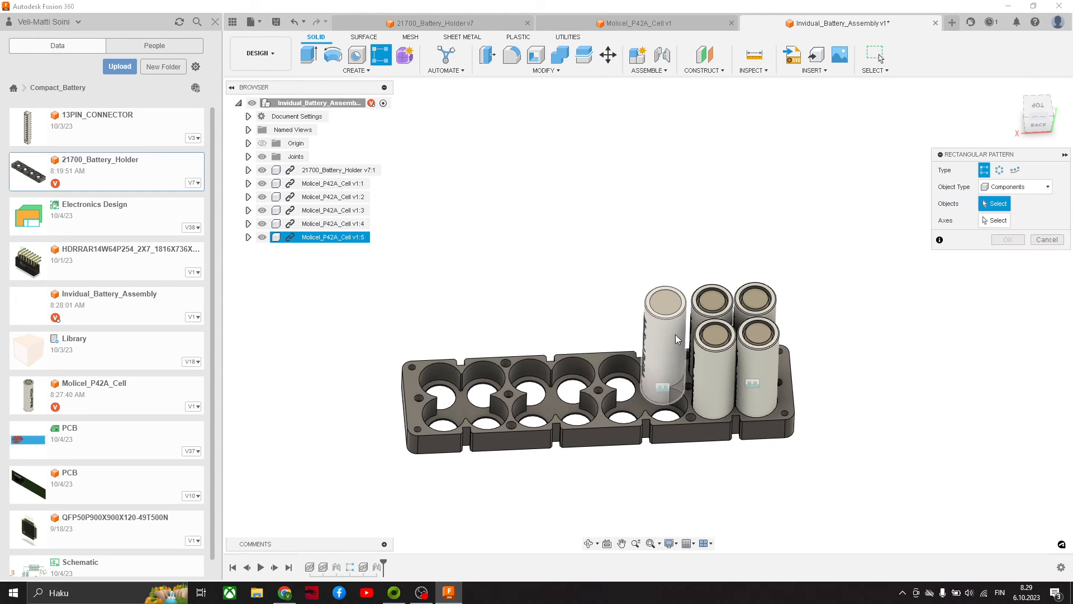
{"action": "left_click", "coordinate": [675, 334]}
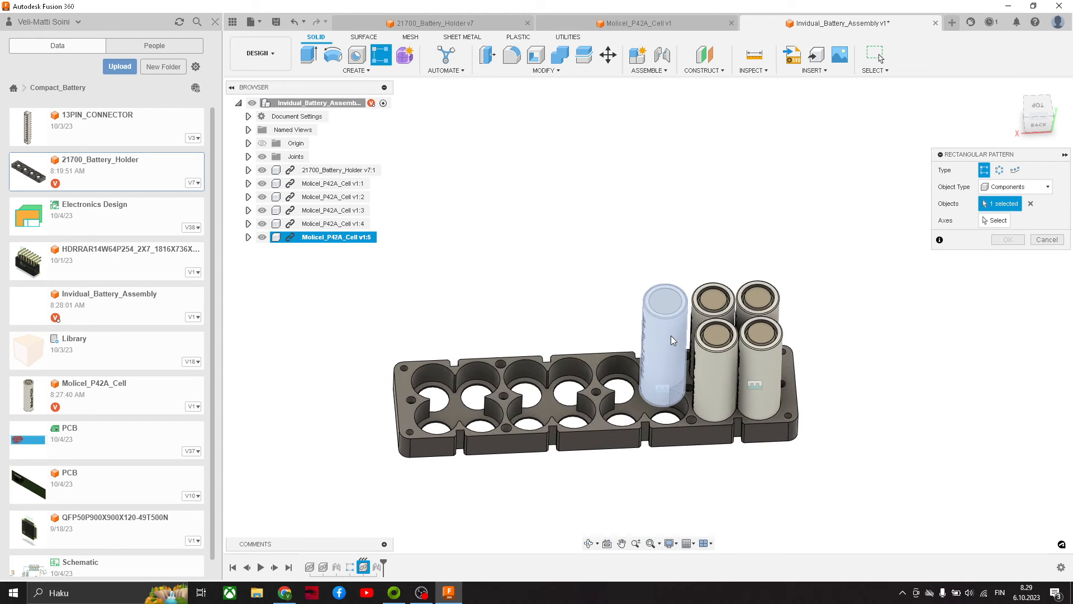
{"action": "scroll", "coordinate": [670, 335], "scroll_direction": "up", "scroll_amount": 3}
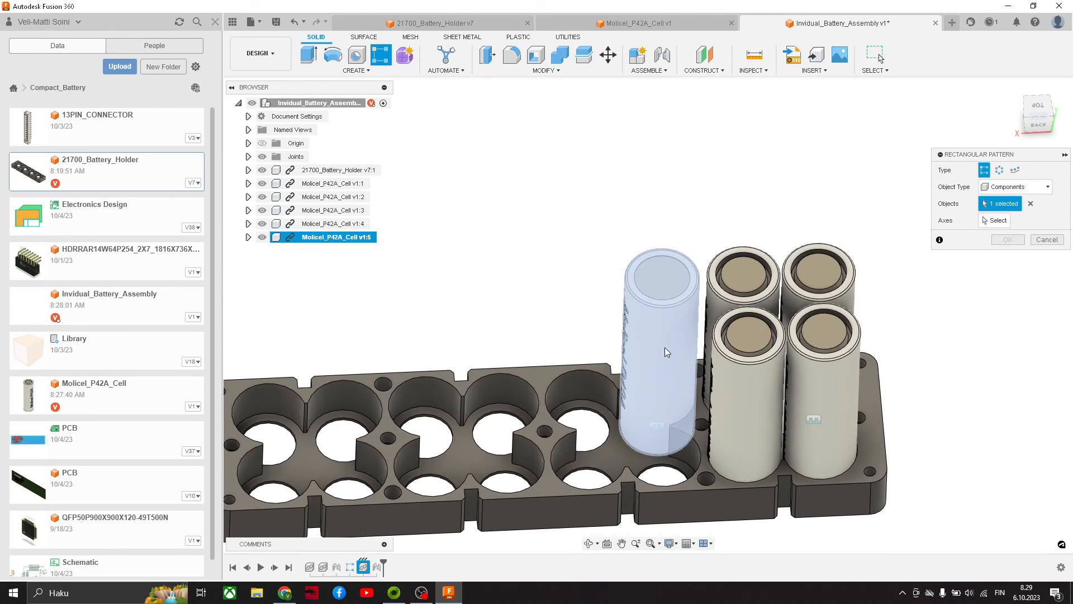
{"action": "left_click", "coordinate": [995, 223]}
{"action": "left_click", "coordinate": [671, 495]}
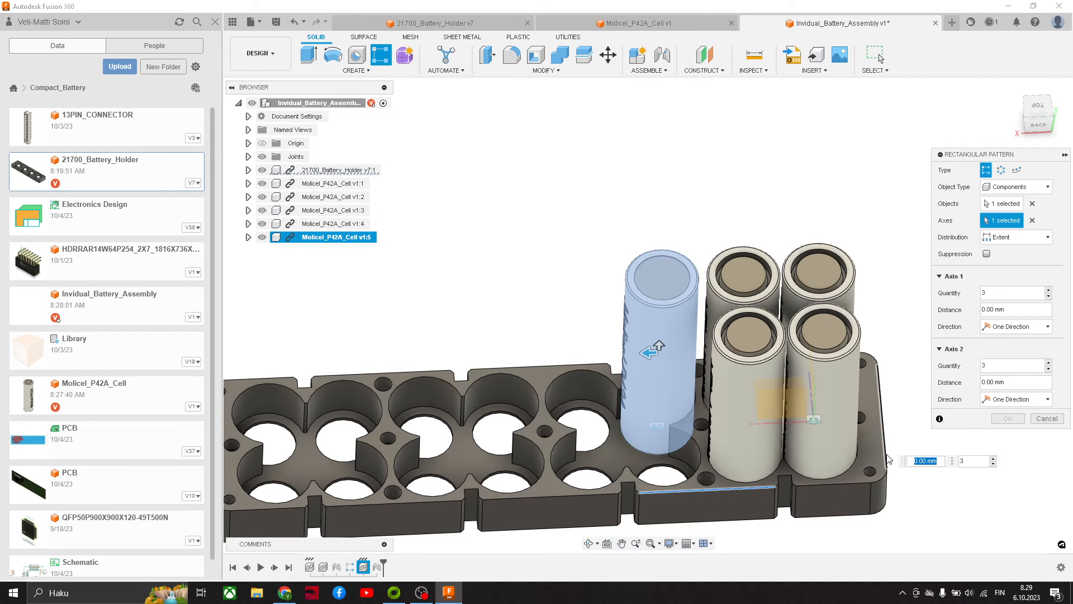
{"action": "left_click", "coordinate": [891, 455]}
Set both quantities to 2, with distances of 21.6 mm along the long edge and -21.6 mm along the short edge, and create the pattern.
{"action": "left_click_drag", "start_coordinate": [650, 350], "coordinate": [582, 351]}
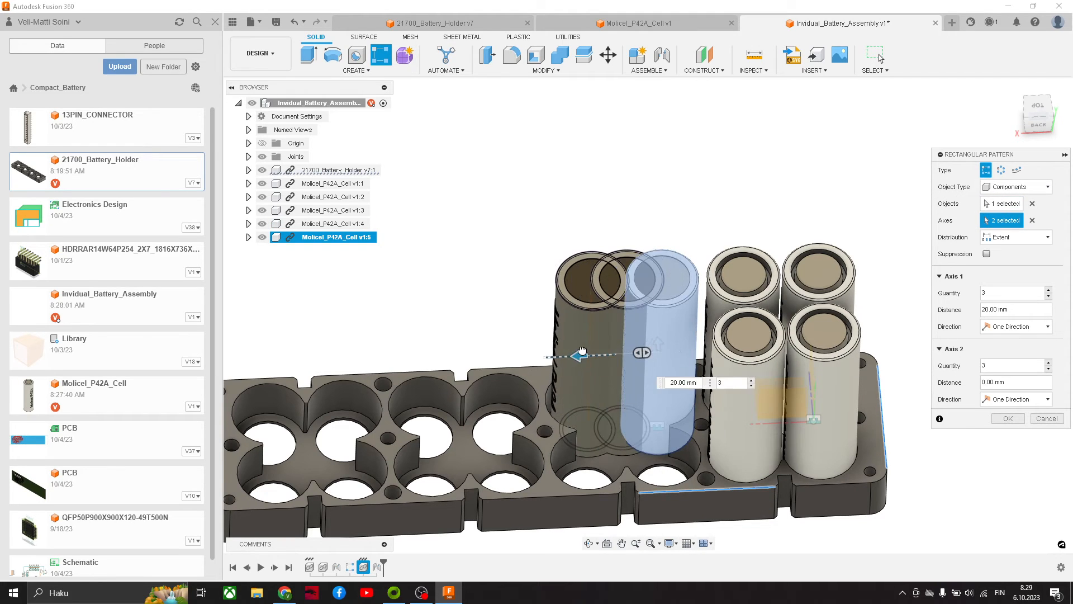
{"action": "type", "text": "21.6"}
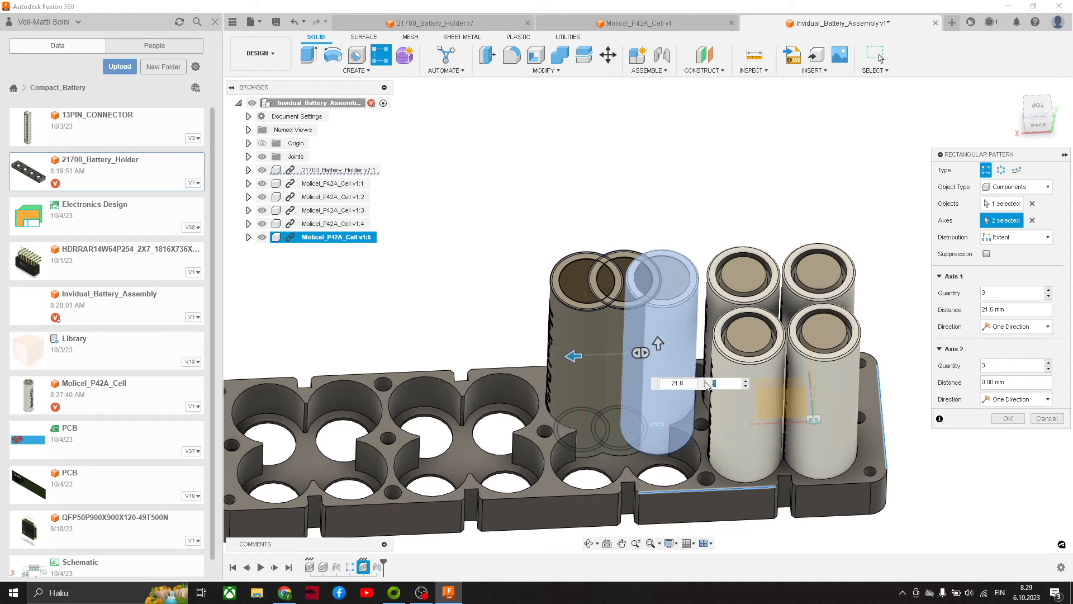
{"action": "type", "text": "2"}
{"action": "left_click_drag", "start_coordinate": [658, 342], "coordinate": [664, 402]}
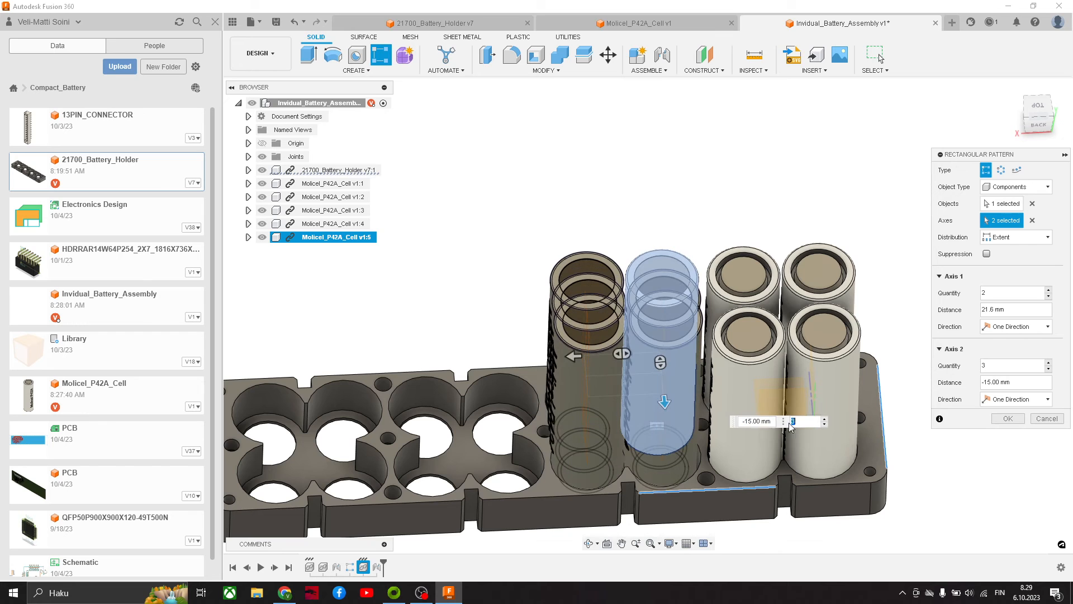
{"action": "left_click", "coordinate": [744, 422]}
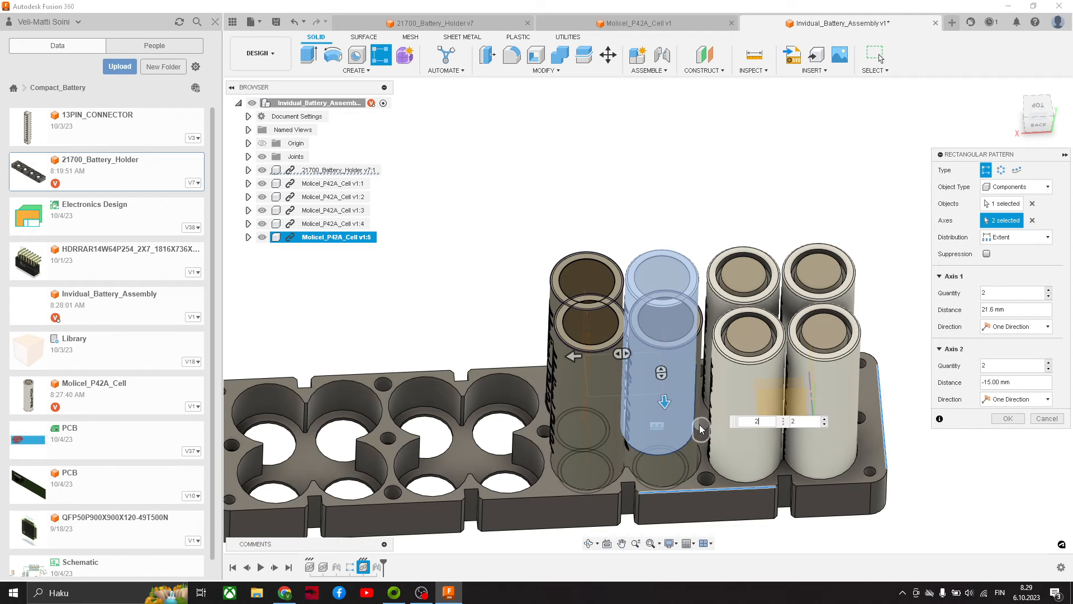
{"action": "type", "text": "21.5"}
{"action": "key", "text": "Return"}
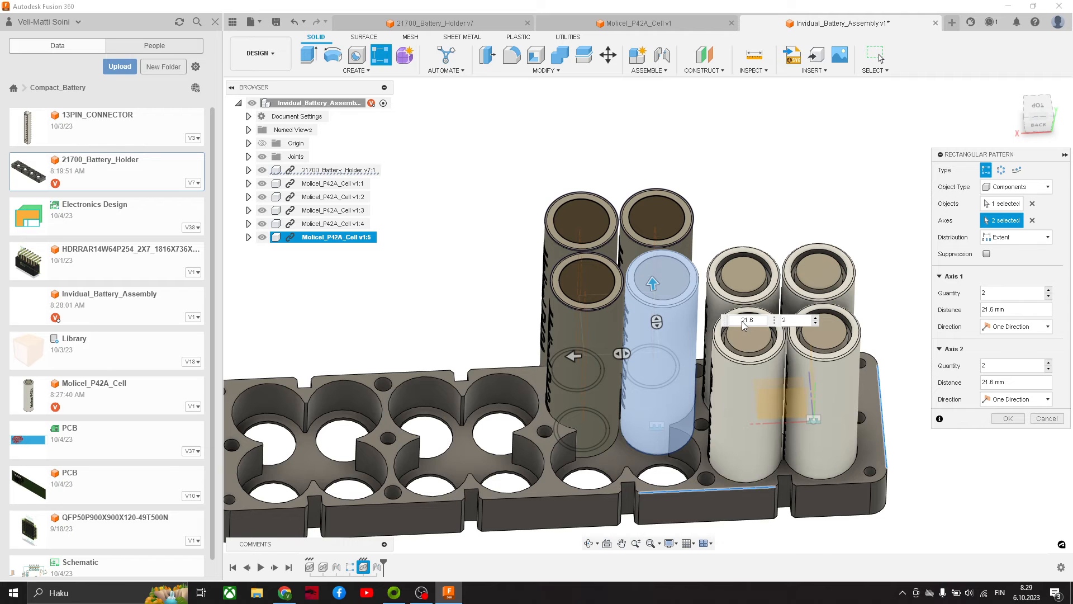
{"action": "type", "text": "-"}
{"action": "scroll", "coordinate": [684, 252], "scroll_direction": "down", "scroll_amount": 3}
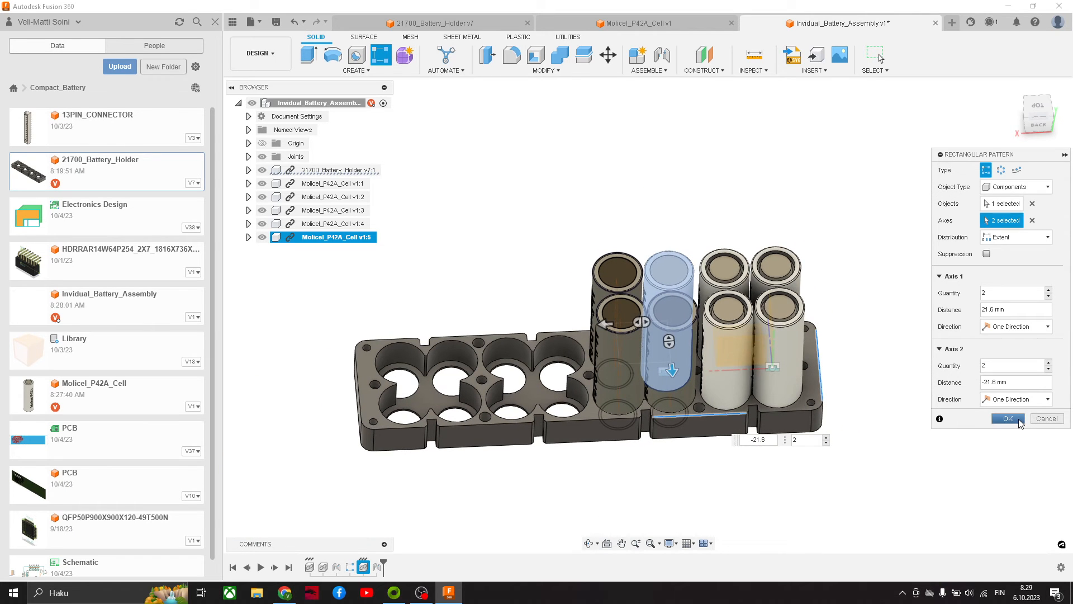
{"action": "left_click", "coordinate": [1007, 418]}
{"action": "middle_click_drag", "start_coordinate": [850, 331], "coordinate": [865, 386], "text": "shift"}
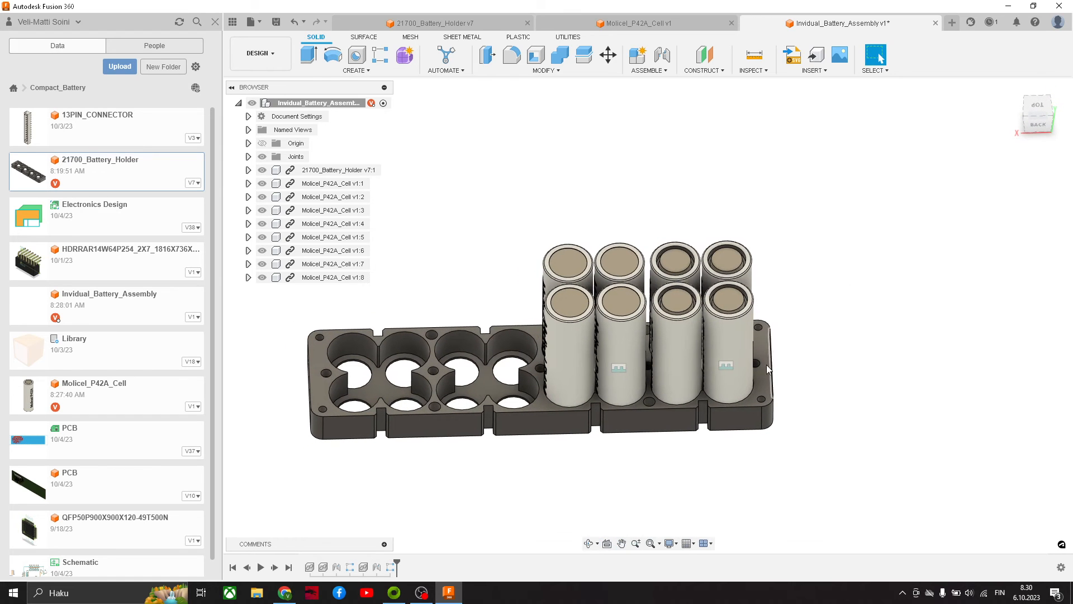
{"action": "left_click", "coordinate": [355, 70]}
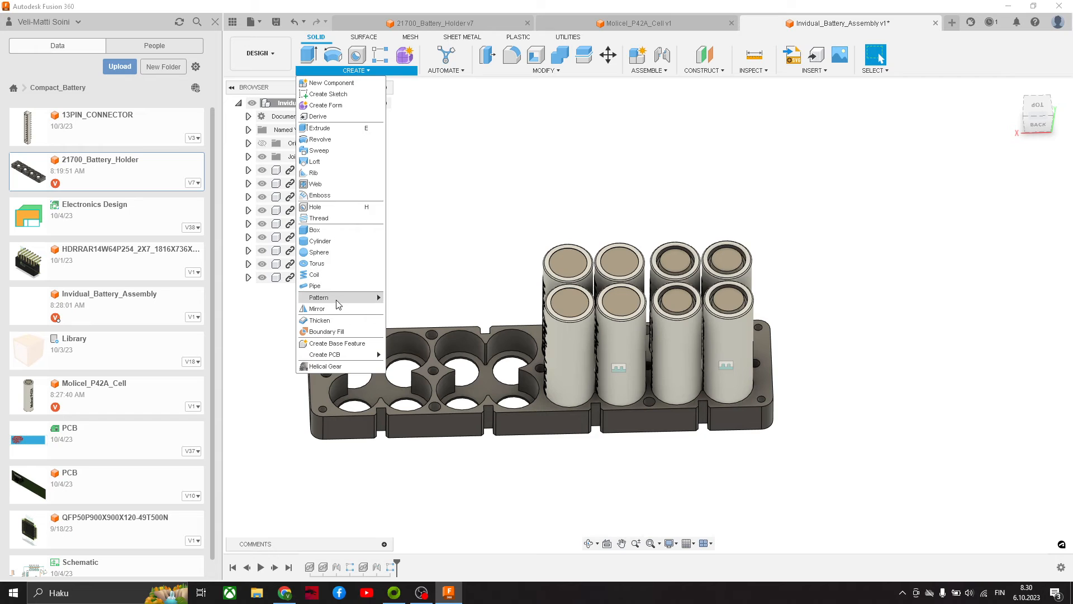
{"action": "mouse_move", "coordinate": [337, 302]}
{"action": "left_click", "coordinate": [406, 299]}
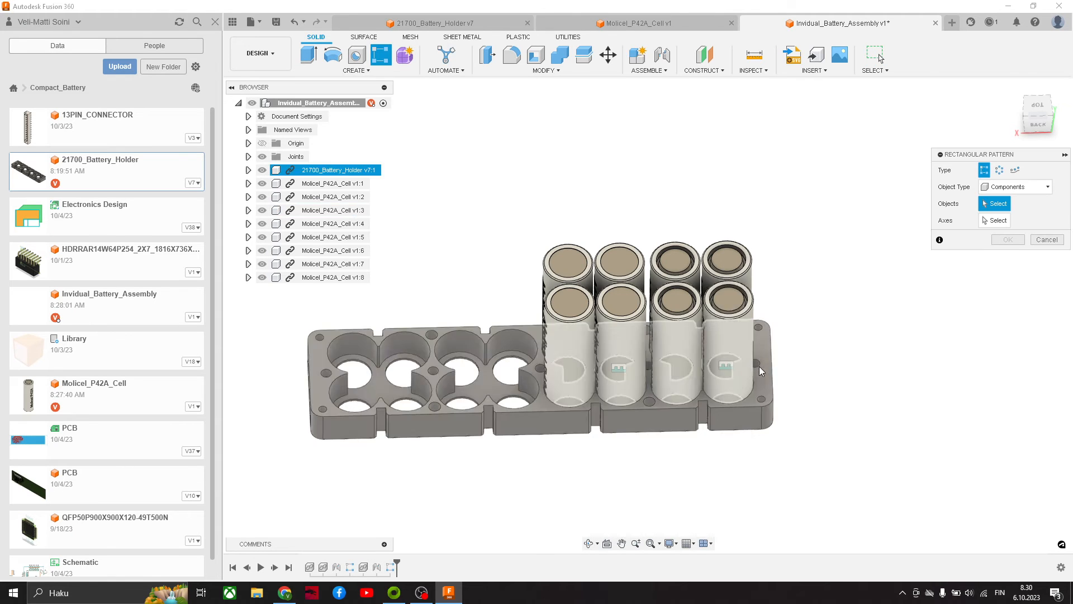
{"action": "left_click", "coordinate": [739, 323]}
{"action": "left_click", "coordinate": [692, 328]}
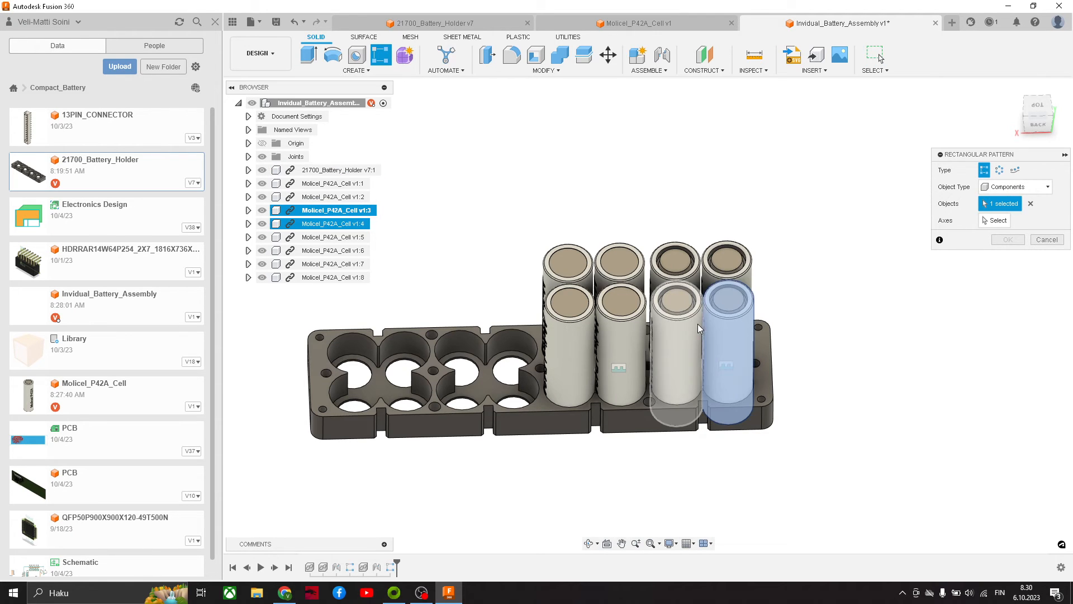
{"action": "left_click", "coordinate": [685, 278]}
{"action": "left_click", "coordinate": [720, 271]}
{"action": "left_click", "coordinate": [614, 315]}
{"action": "left_click", "coordinate": [558, 324]}
{"action": "left_click", "coordinate": [568, 265]}
{"action": "left_click", "coordinate": [642, 279]}
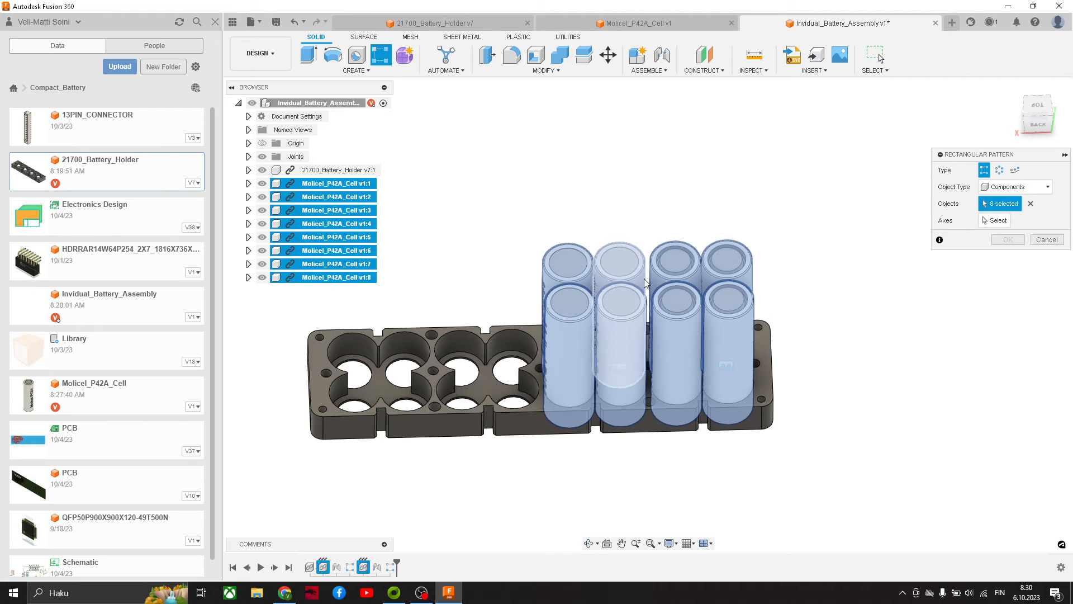
{"action": "left_click", "coordinate": [1003, 221]}
{"action": "left_click", "coordinate": [508, 411]}
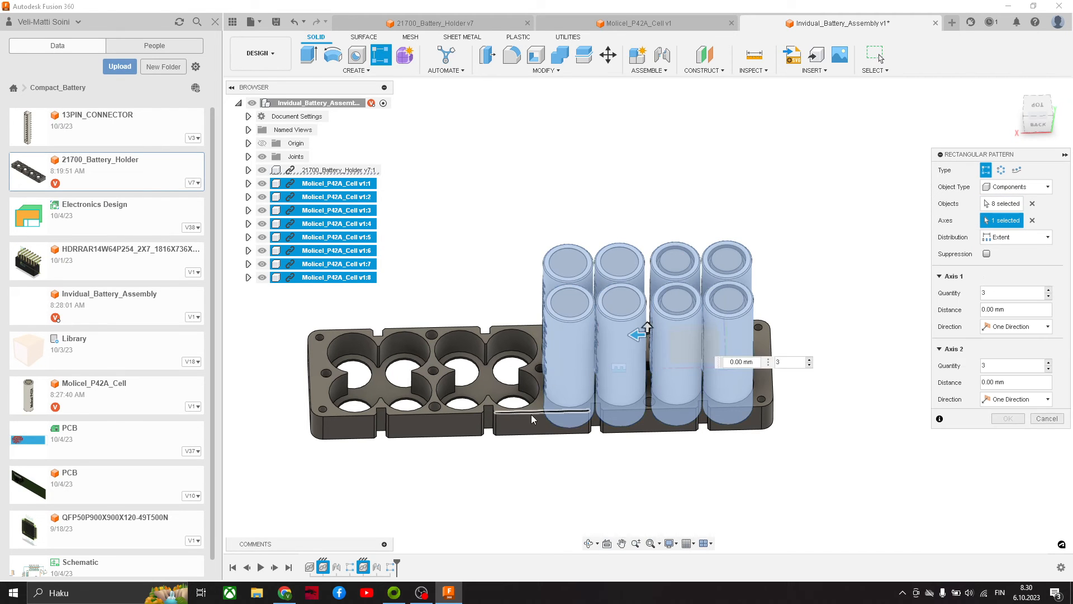
{"action": "left_click_drag", "start_coordinate": [635, 336], "coordinate": [422, 338]}
{"action": "double_click", "coordinate": [584, 371]}
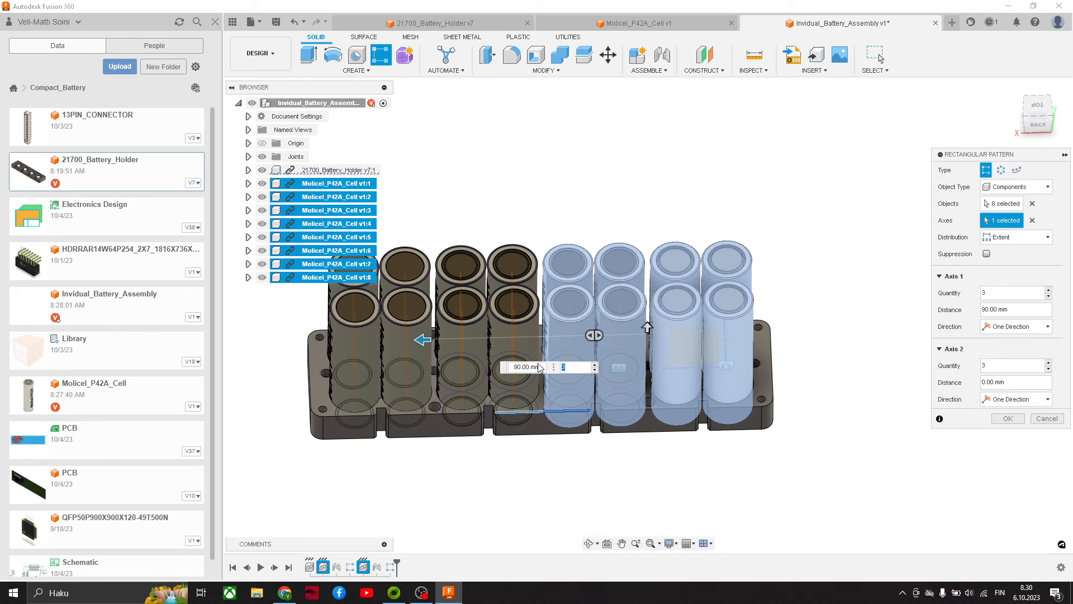
{"action": "type", "text": "2"}
{"action": "key", "text": "Return"}
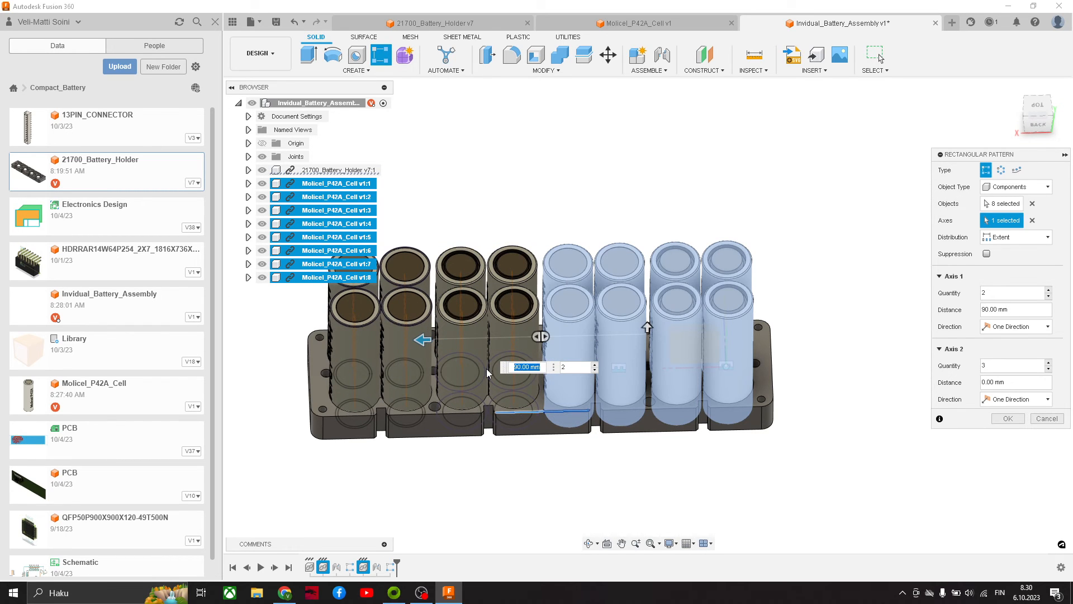
{"action": "type", "text": "21.6"}
{"action": "key", "text": "Return"}
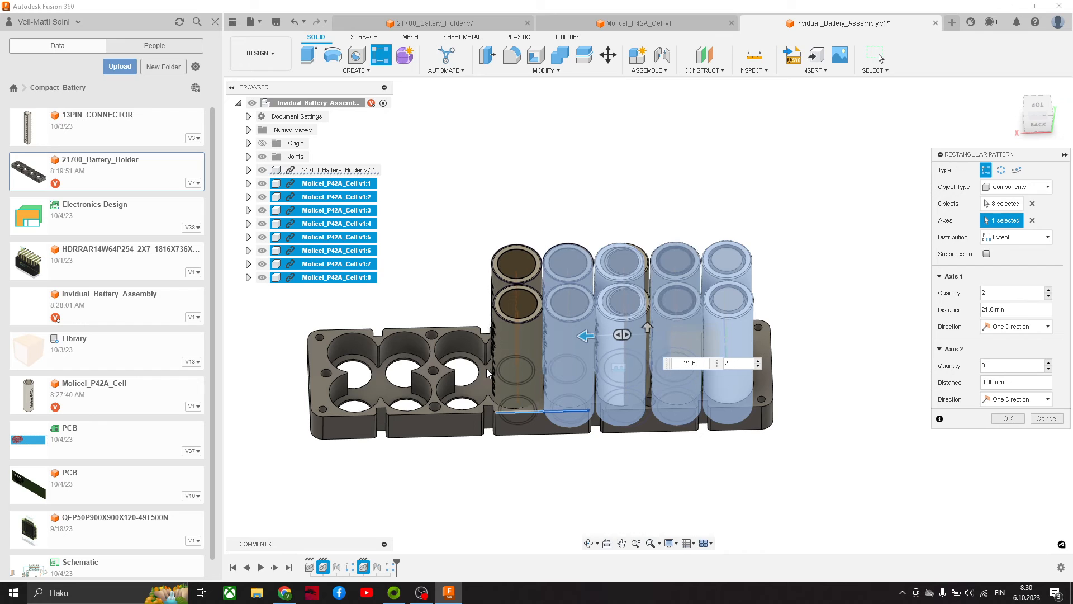
{"action": "key", "text": "Return"}
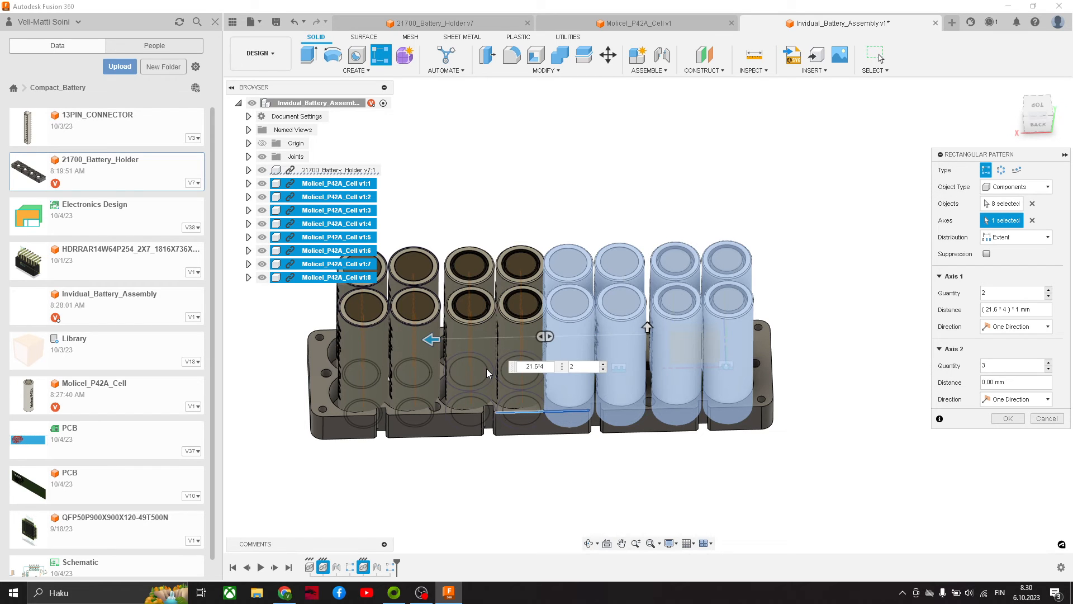
{"action": "key", "text": "BackSpace"}
{"action": "type", "text": "5"}
{"action": "key", "text": "Return"}
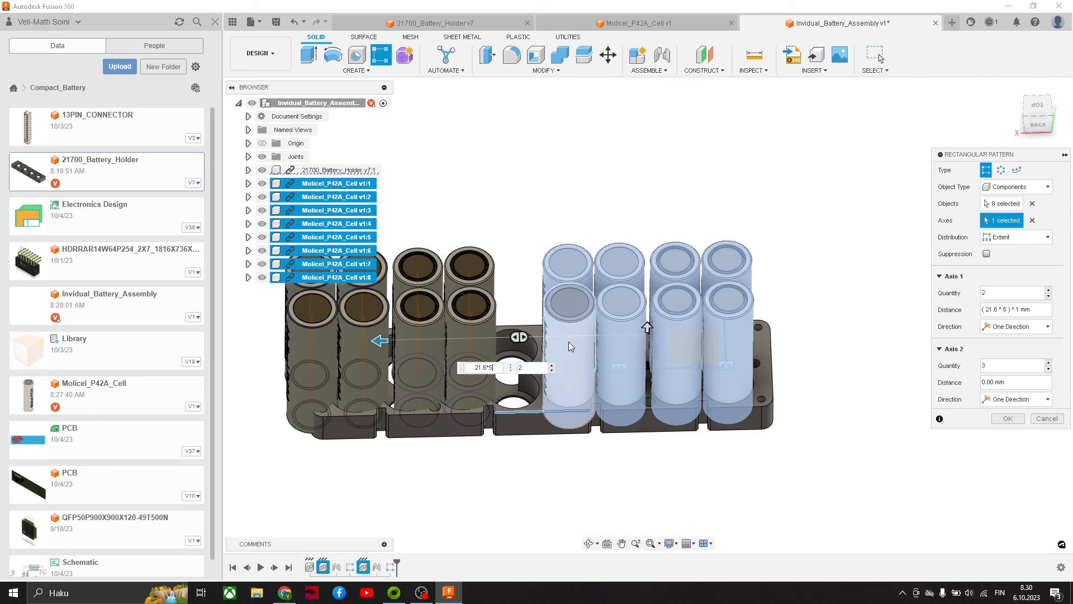
{"action": "key", "text": "Escape"}
Measure the distance between the rim arcs of the two adjacent pockets on either side of the filled-to-empty boundary.
{"action": "scroll", "coordinate": [550, 386], "scroll_direction": "up", "scroll_amount": 2}
{"action": "scroll", "coordinate": [549, 387], "scroll_direction": "up", "scroll_amount": 4}
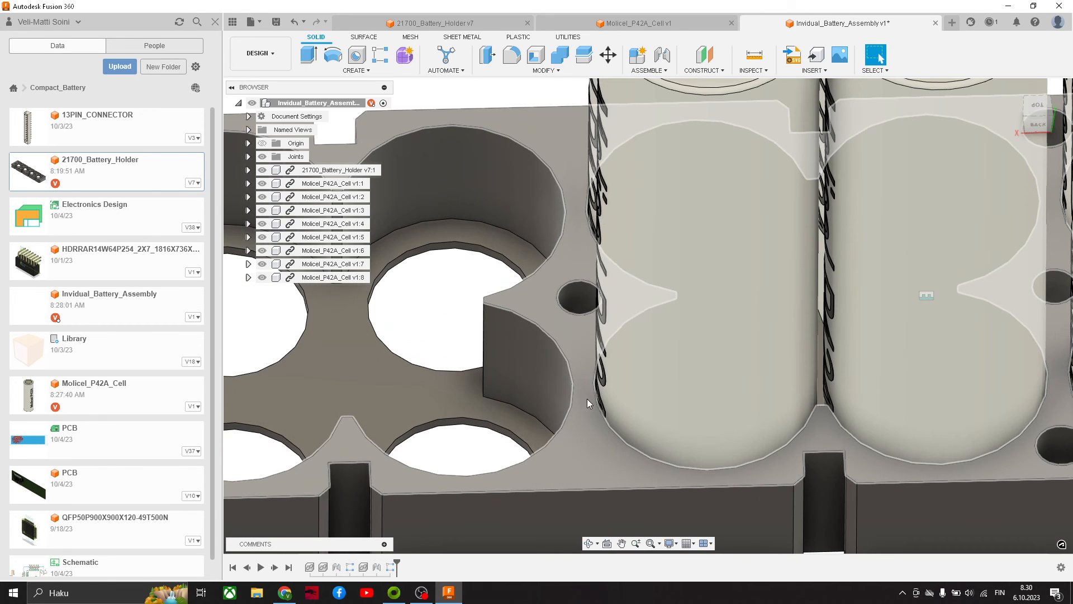
{"action": "scroll", "coordinate": [586, 402], "scroll_direction": "down", "scroll_amount": 1}
{"action": "key", "text": "i"}
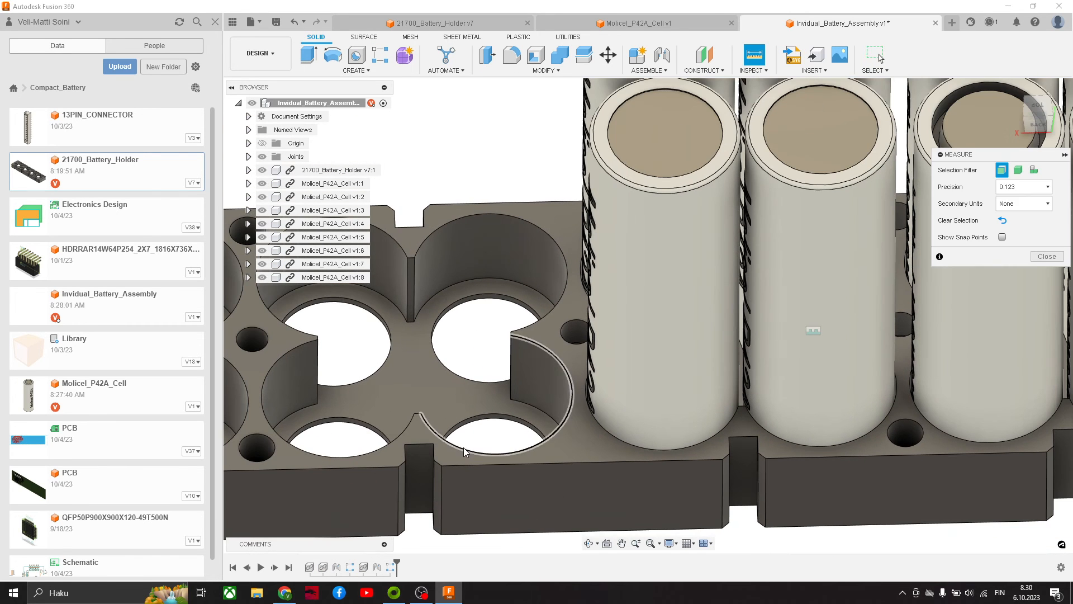
{"action": "left_click", "coordinate": [464, 447]}
{"action": "left_click", "coordinate": [676, 448]}
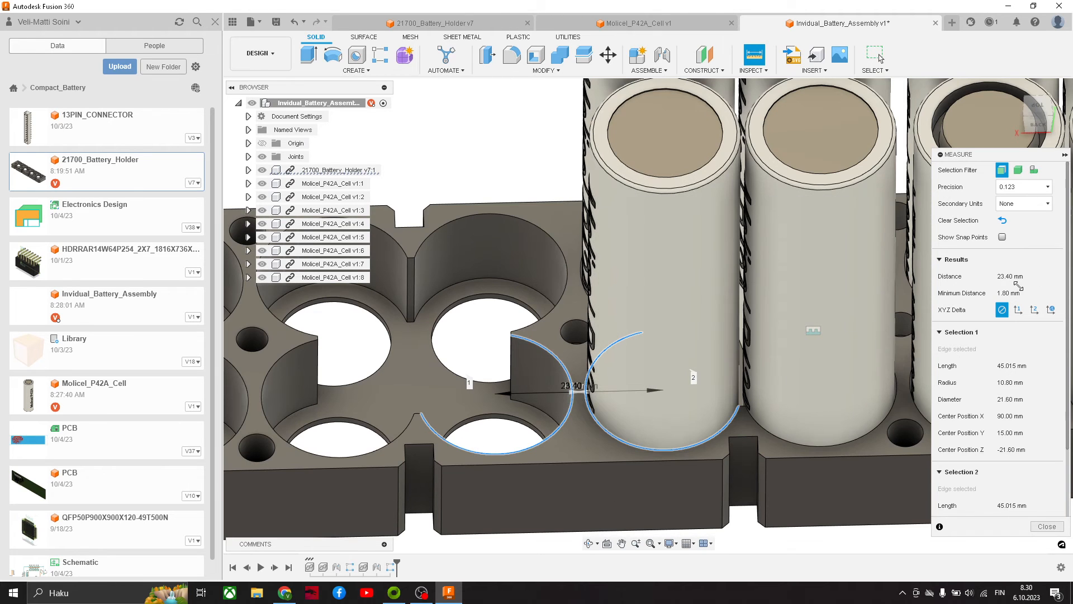
{"action": "scroll", "coordinate": [566, 363], "scroll_direction": "down", "scroll_amount": 4}
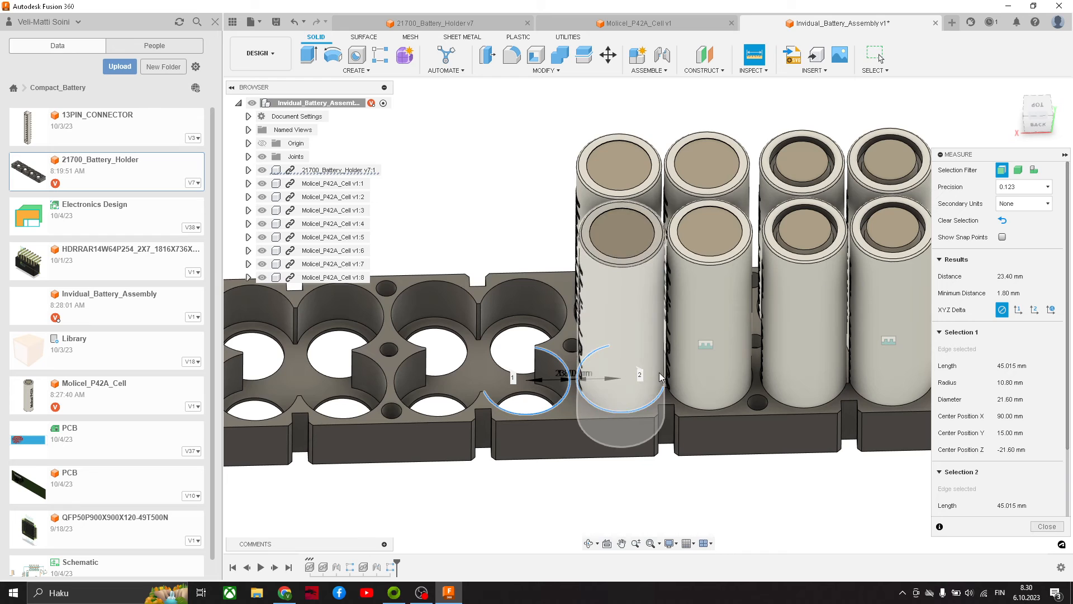
{"action": "scroll", "coordinate": [706, 314], "scroll_direction": "down", "scroll_amount": 4}
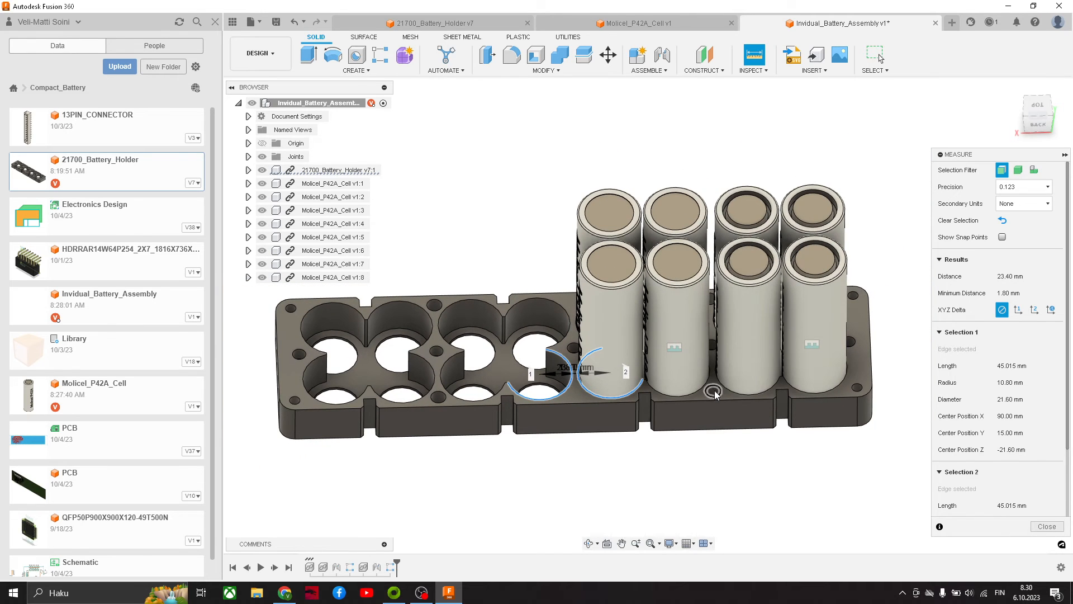
{"action": "middle_click_drag", "start_coordinate": [749, 377], "coordinate": [652, 323]}
{"action": "key", "text": "Escape"}
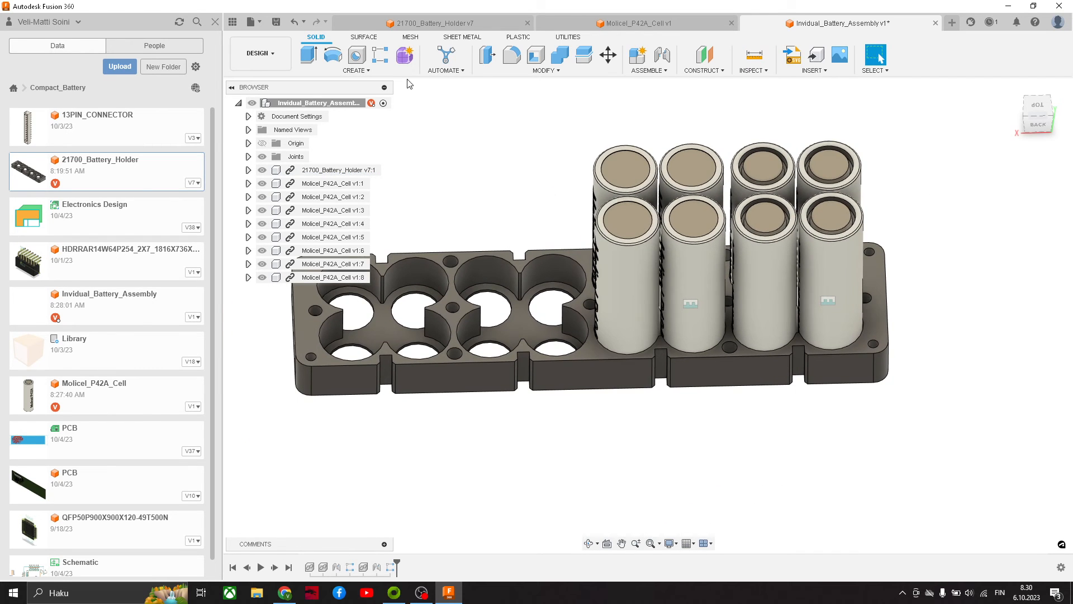
Start a rectangular component pattern with all eight battery cells as its objects.
{"action": "left_click", "coordinate": [355, 71]}
{"action": "mouse_move", "coordinate": [329, 297]}
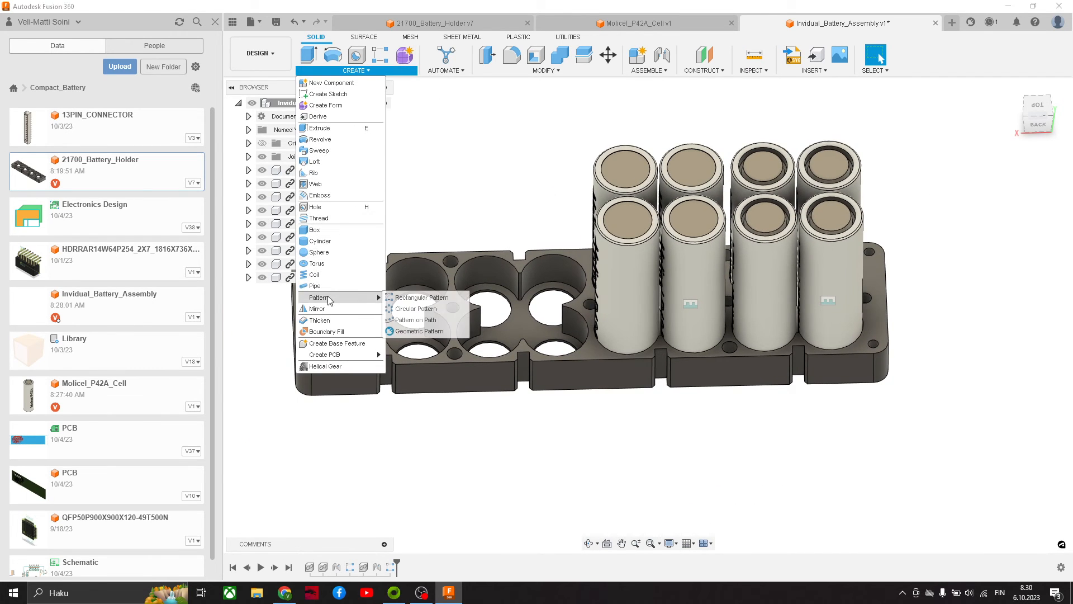
{"action": "left_click", "coordinate": [417, 298]}
{"action": "left_click", "coordinate": [836, 310]}
{"action": "left_click", "coordinate": [779, 287]}
{"action": "left_click", "coordinate": [813, 189]}
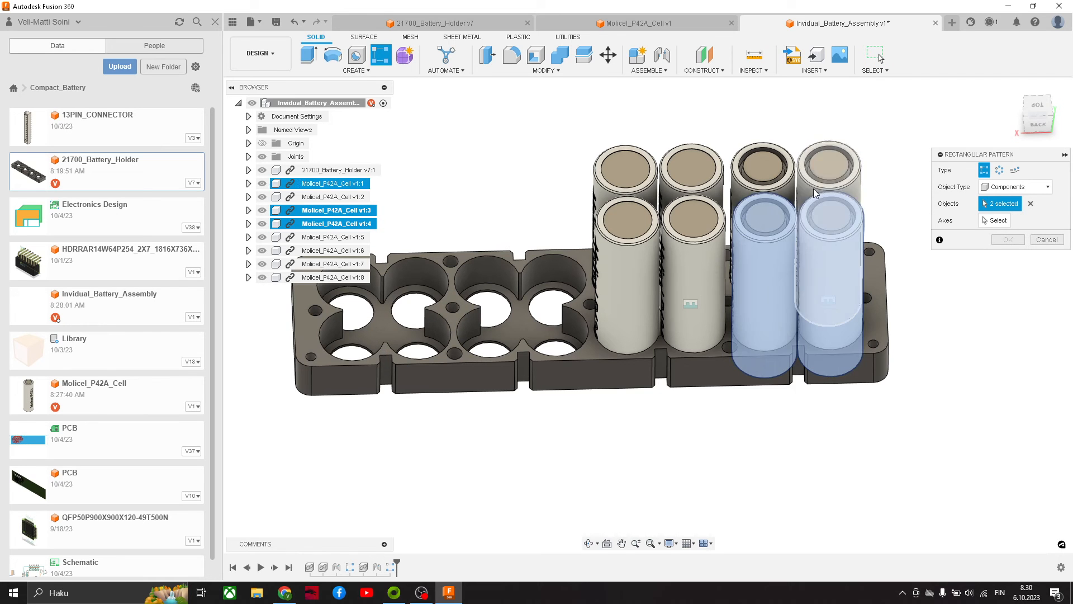
{"action": "left_click", "coordinate": [773, 181]}
{"action": "left_click", "coordinate": [718, 183]}
{"action": "left_click", "coordinate": [679, 234]}
{"action": "left_click", "coordinate": [646, 240]}
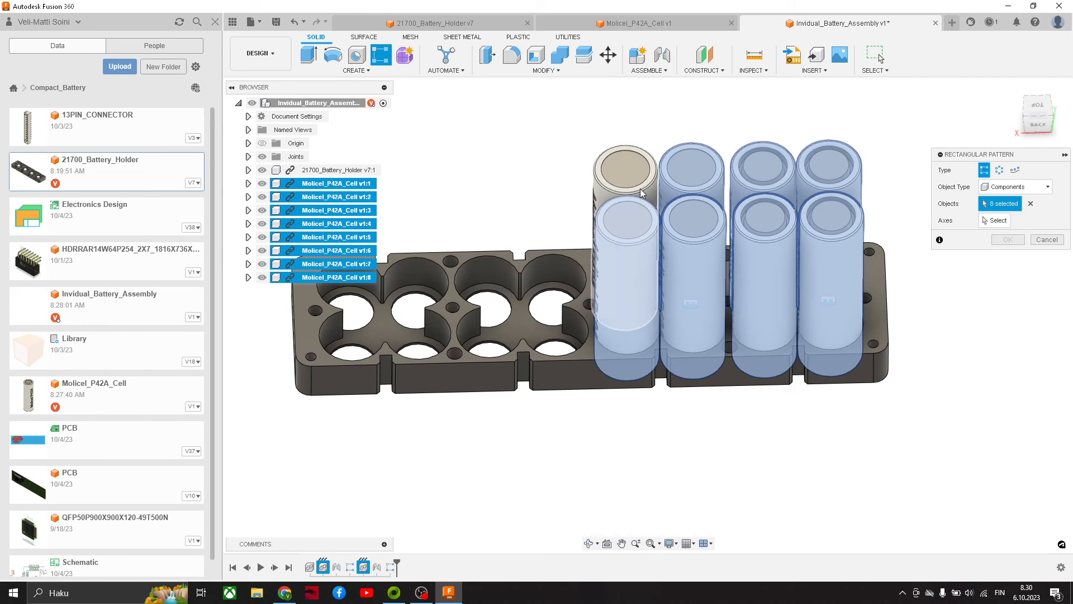
{"action": "left_click", "coordinate": [625, 169]}
{"action": "left_click", "coordinate": [559, 361]}
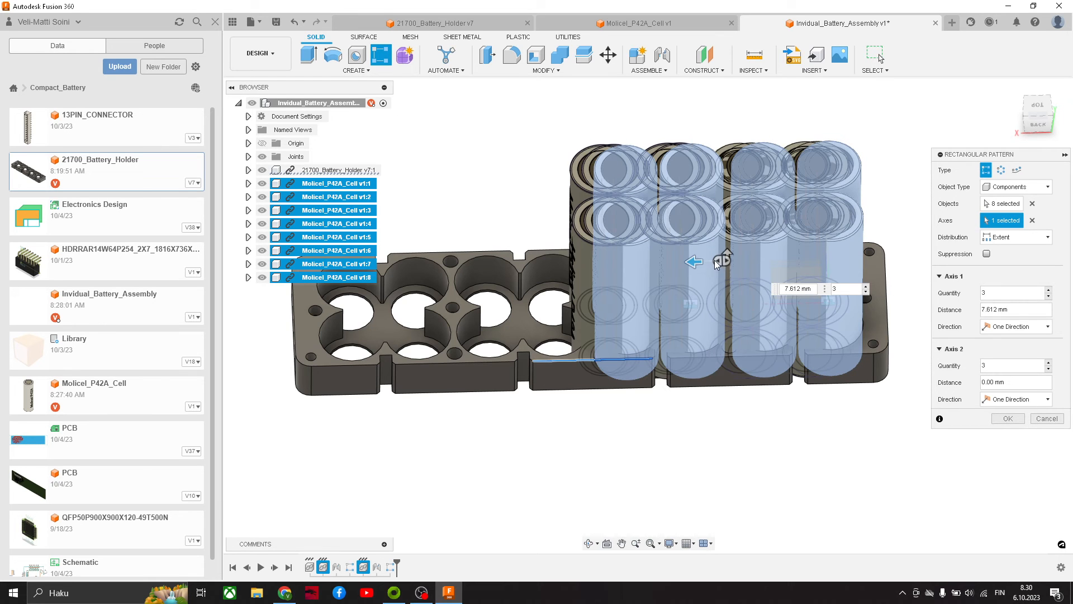
{"action": "left_click_drag", "start_coordinate": [696, 261], "coordinate": [429, 246]}
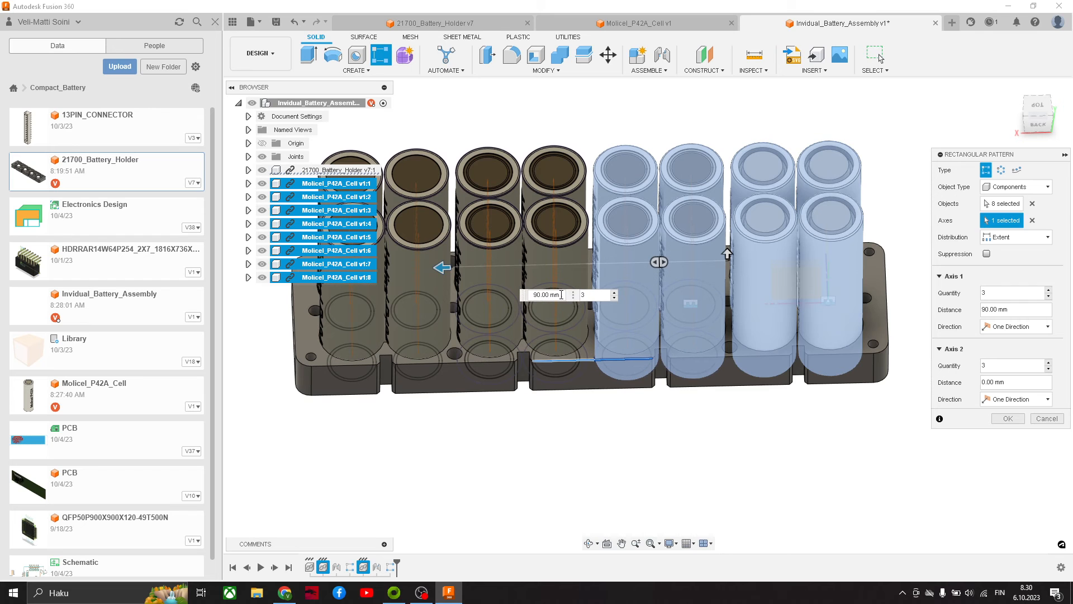
{"action": "left_click", "coordinate": [614, 298]}
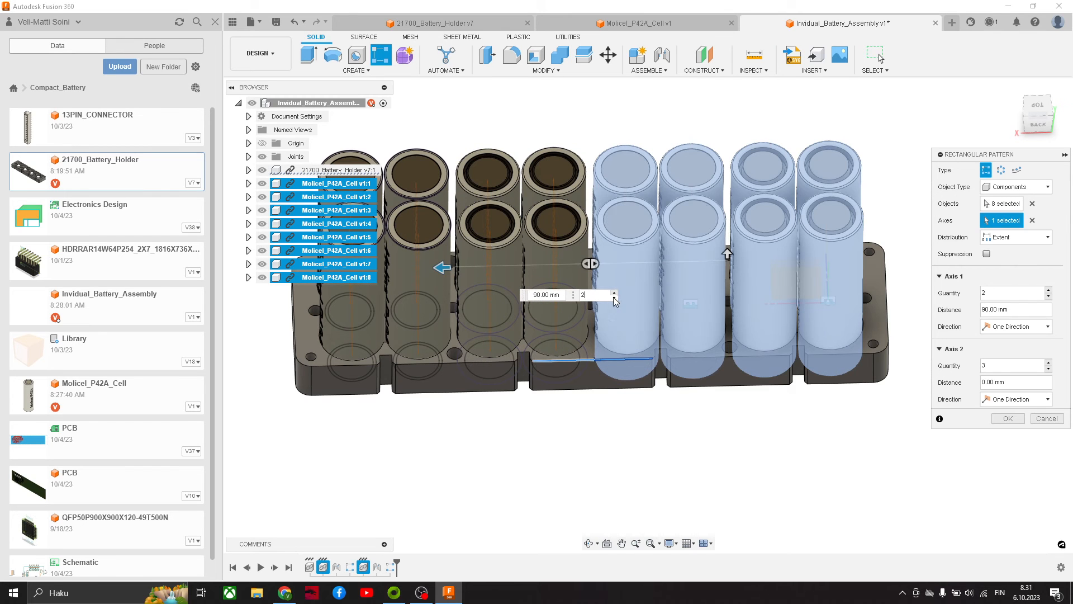
{"action": "left_click", "coordinate": [1031, 239]}
{"action": "left_click", "coordinate": [1000, 261]}
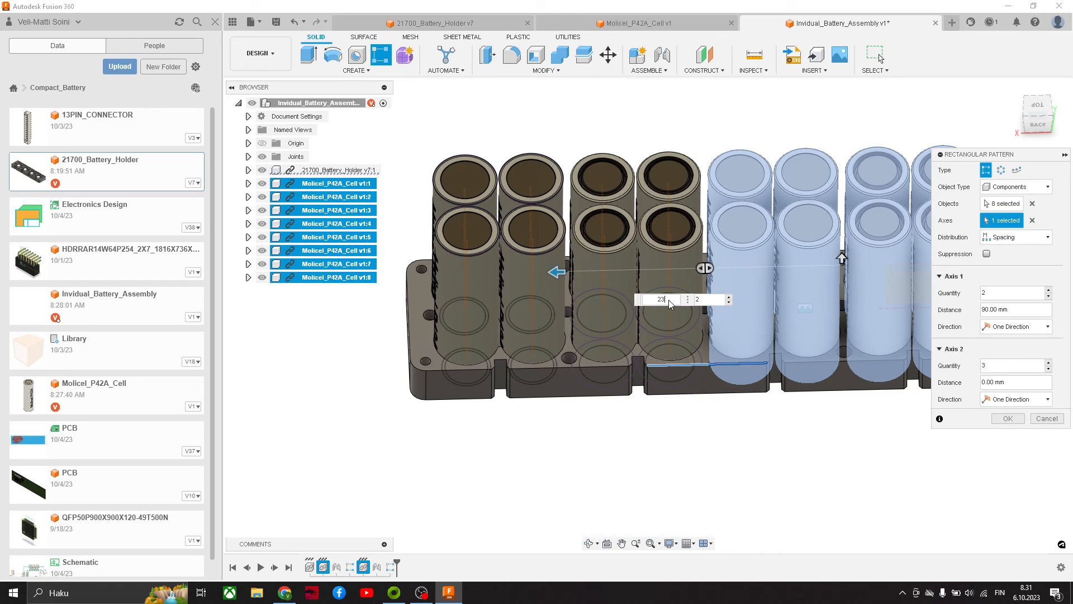
{"action": "type", "text": "23.4*4"}
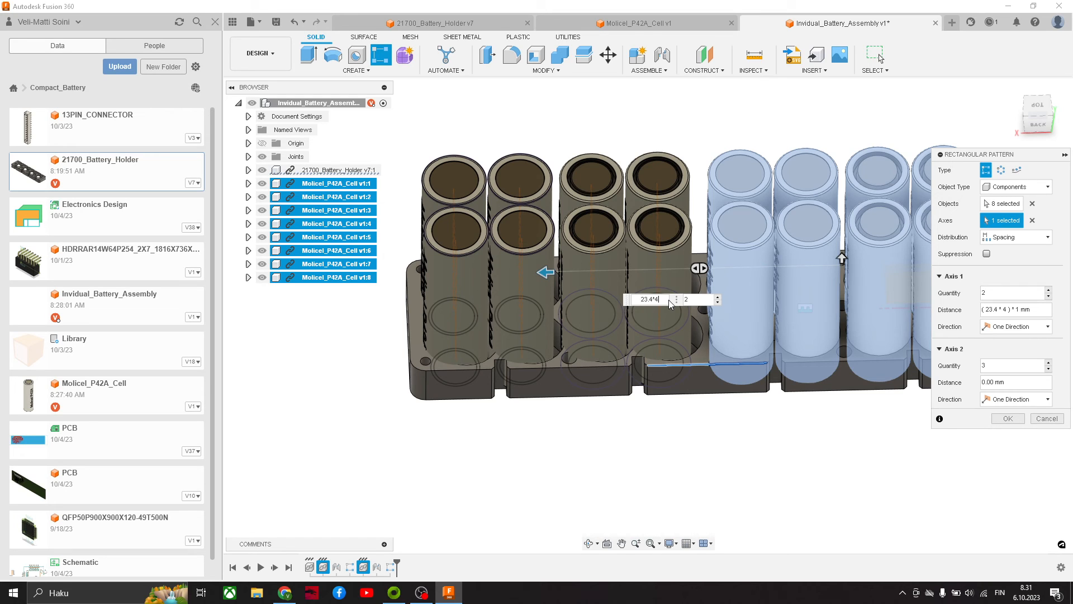
{"action": "scroll", "coordinate": [782, 425], "scroll_direction": "up", "scroll_amount": 5}
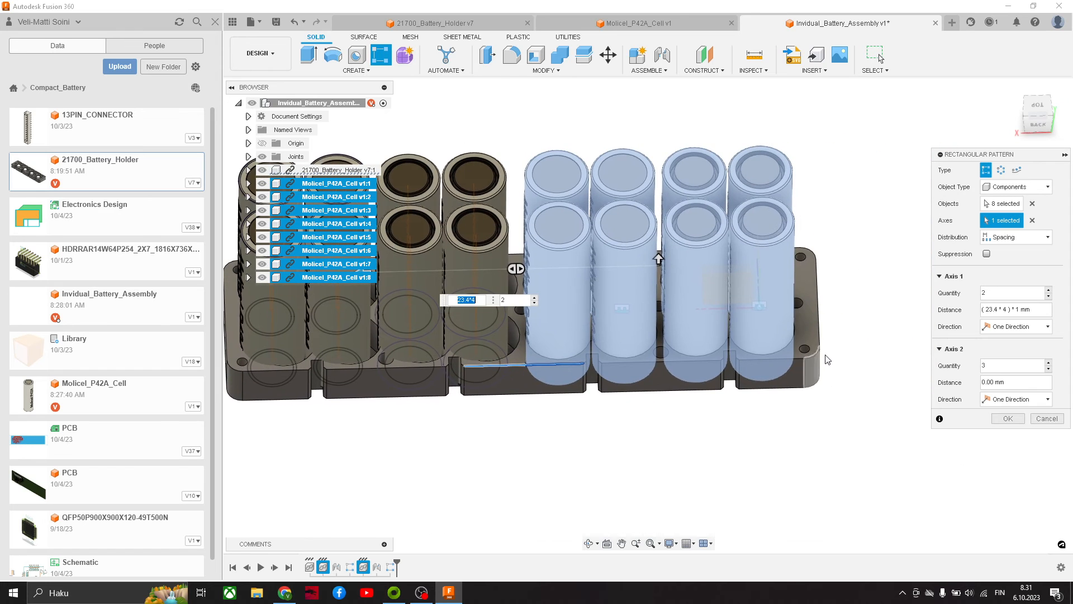
{"action": "scroll", "coordinate": [756, 429], "scroll_direction": "down", "scroll_amount": 2}
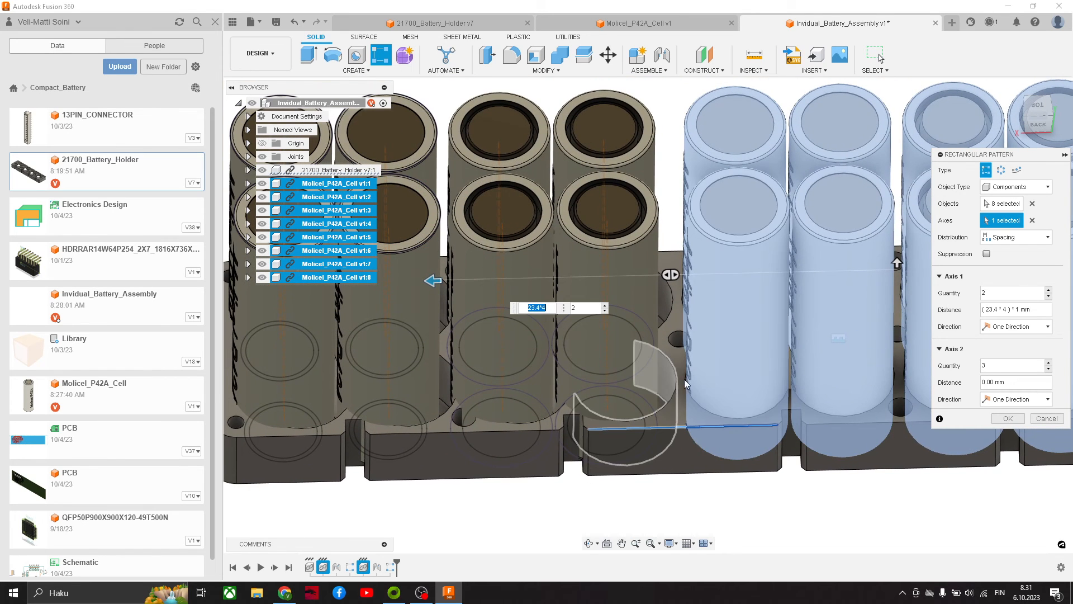
{"action": "scroll", "coordinate": [726, 391], "scroll_direction": "down", "scroll_amount": 3}
{"action": "middle_click_drag", "start_coordinate": [720, 404], "coordinate": [665, 399]}
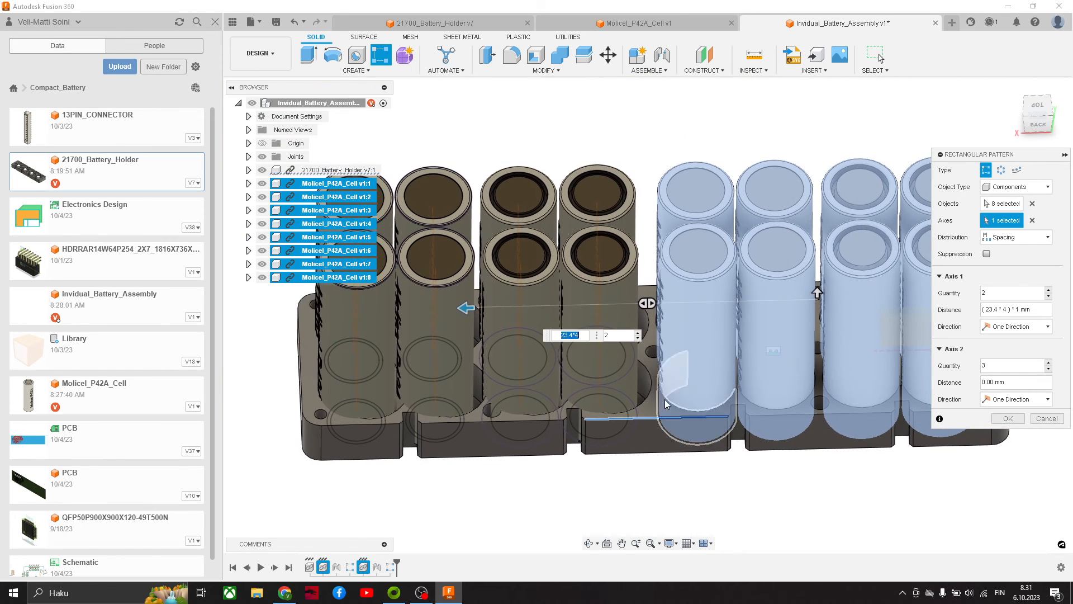
{"action": "key", "text": "Escape"}
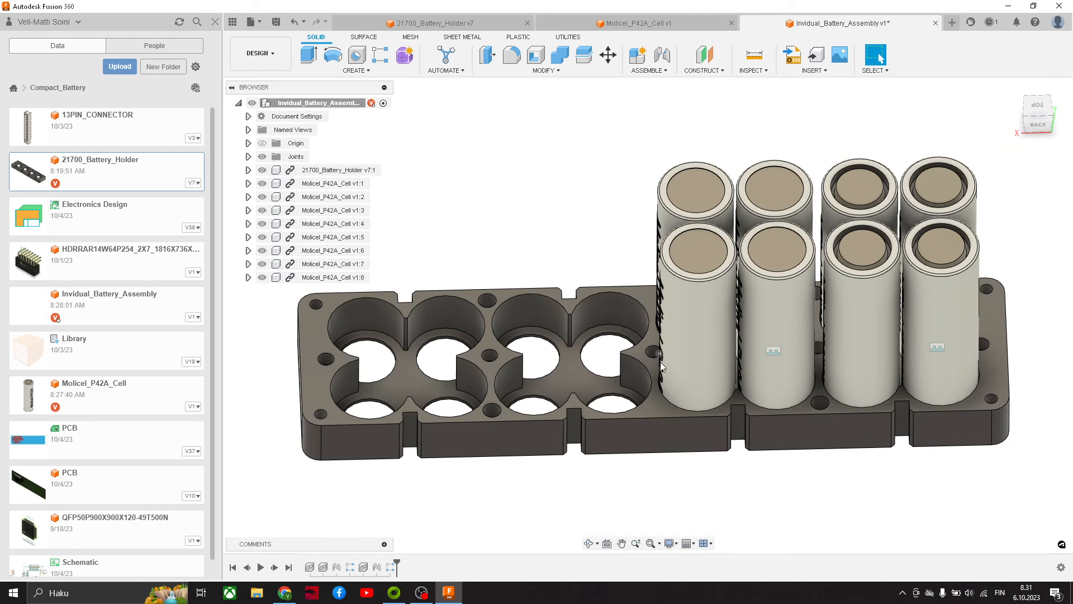
Measure the distance between the rim arcs of the filled end pocket and the first empty pocket in the same row.
{"action": "key", "text": "i"}
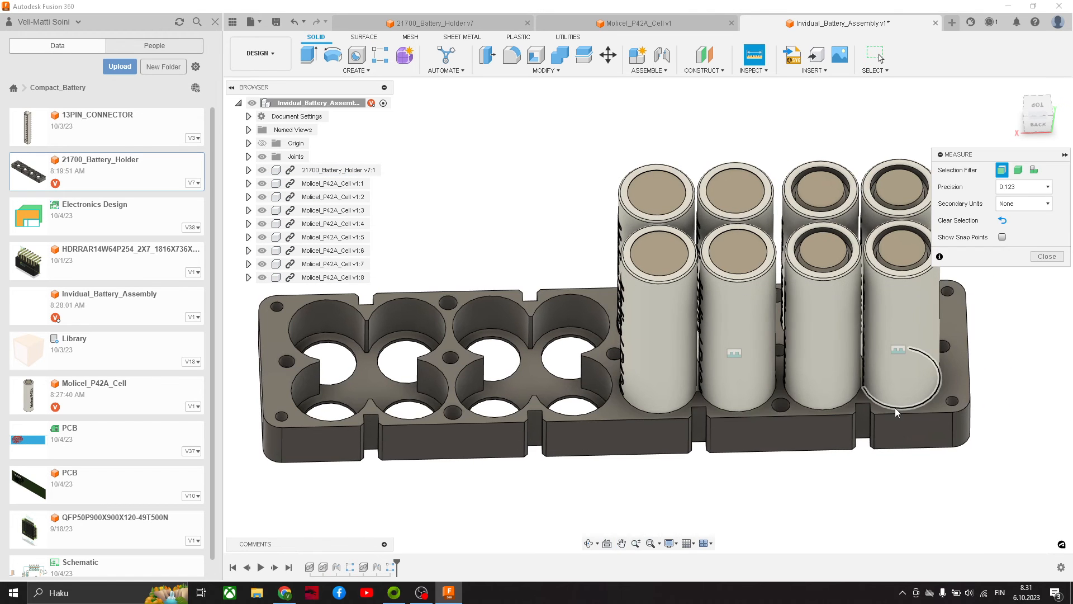
{"action": "left_click", "coordinate": [894, 407]}
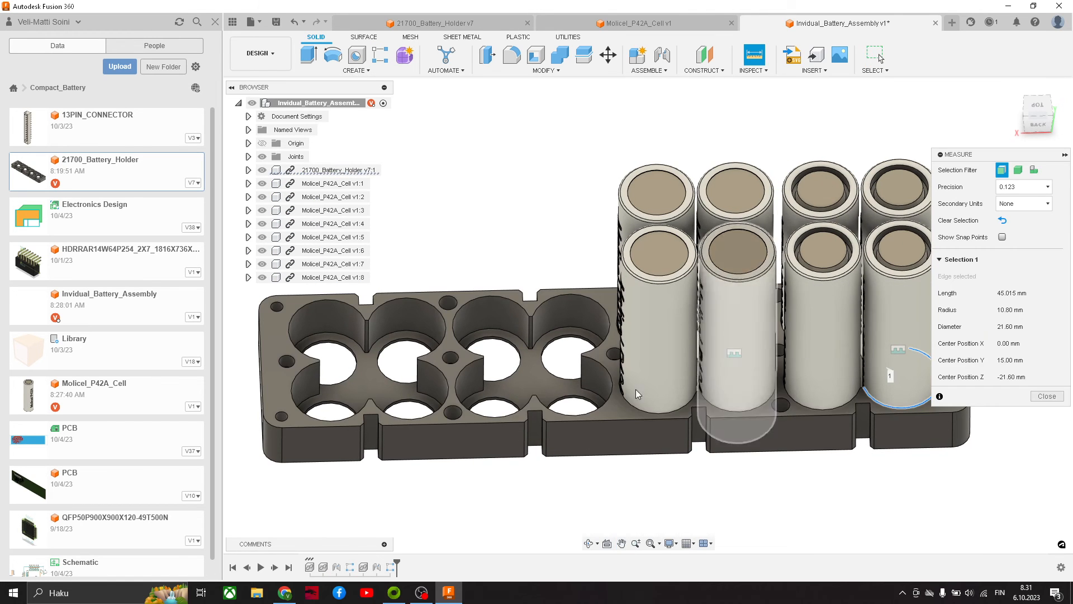
{"action": "left_click", "coordinate": [602, 404]}
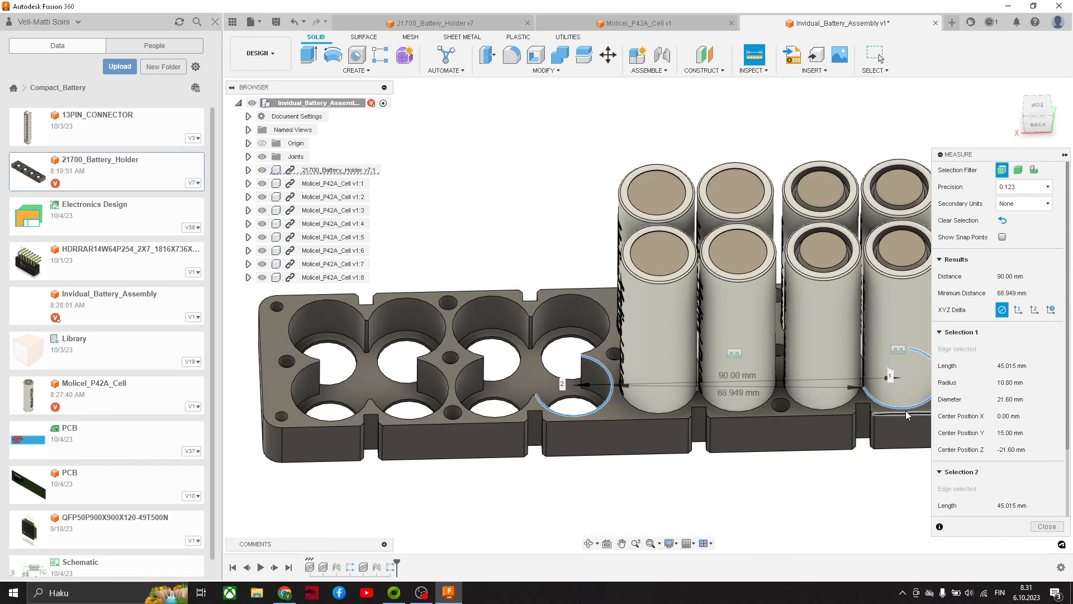
{"action": "scroll", "coordinate": [785, 395], "scroll_direction": "down", "scroll_amount": 2}
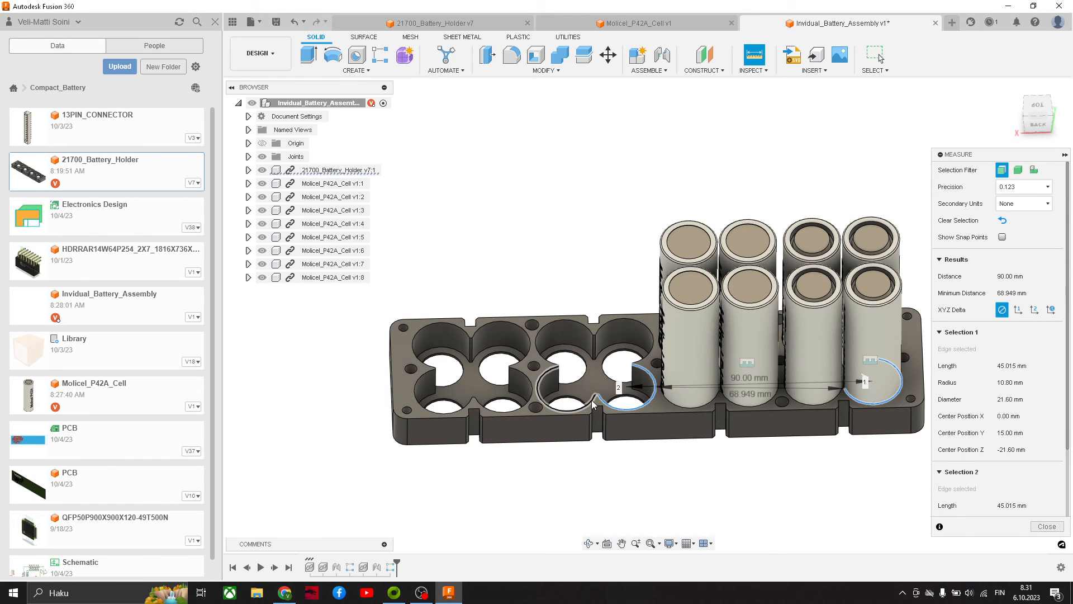
{"action": "key", "text": "Escape"}
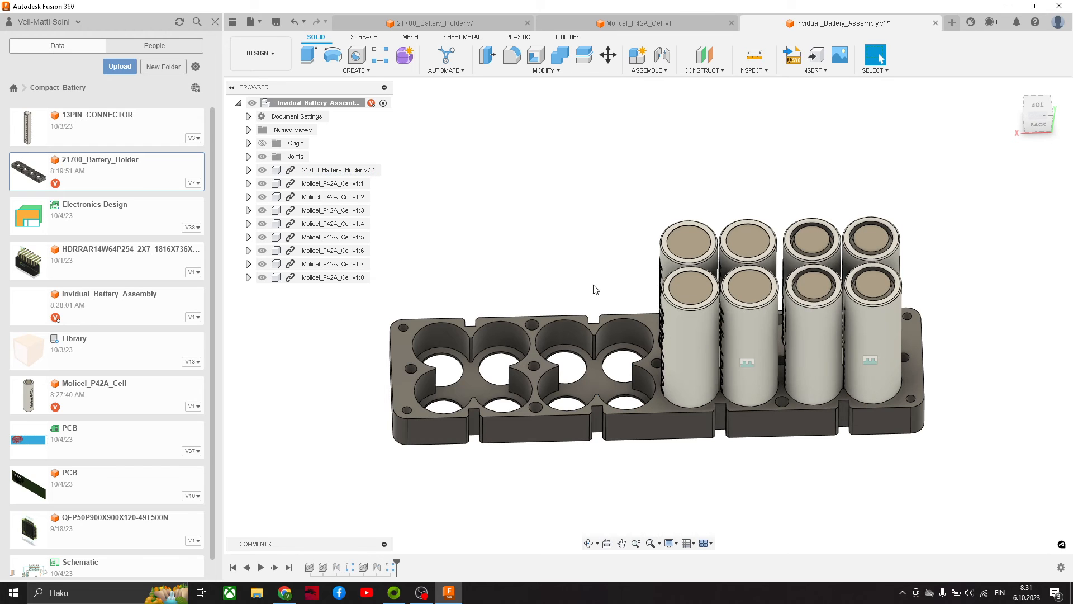
Set up a new rectangular component pattern and select all eight battery cells as its objects.
{"action": "left_click", "coordinate": [356, 71]}
{"action": "mouse_move", "coordinate": [341, 302]}
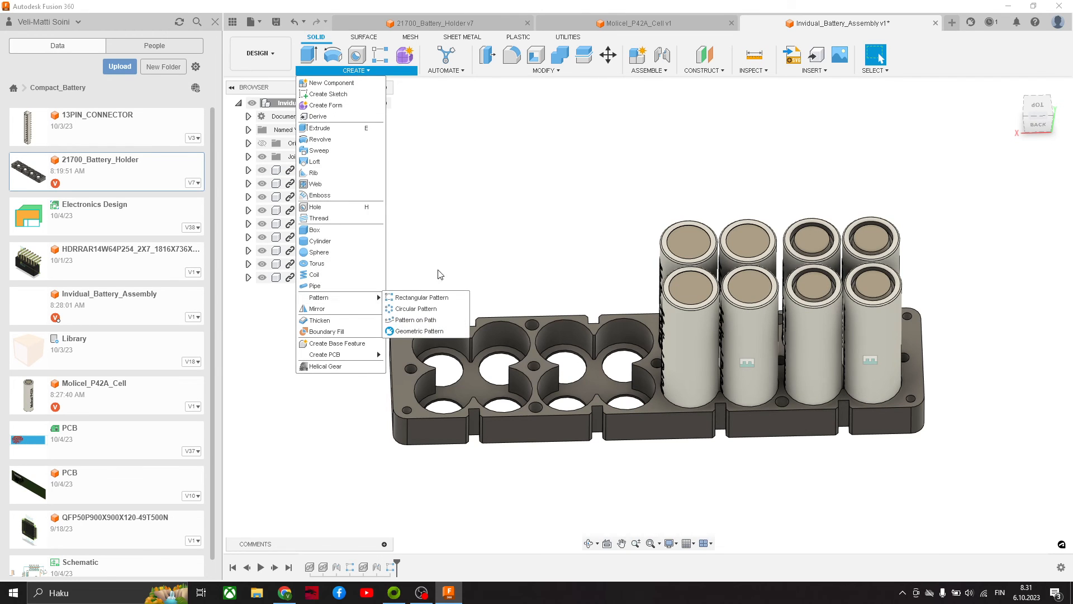
{"action": "left_click", "coordinate": [416, 297]}
{"action": "left_click", "coordinate": [873, 358]}
{"action": "left_click", "coordinate": [830, 358]}
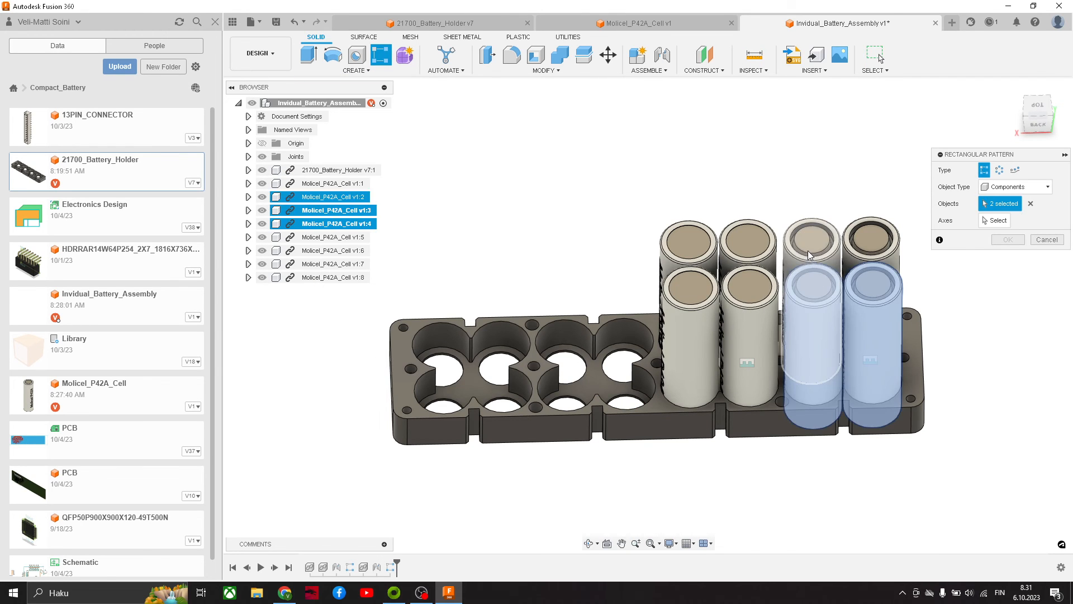
{"action": "left_click", "coordinate": [807, 251]}
{"action": "left_click", "coordinate": [849, 250]}
{"action": "left_click", "coordinate": [746, 252]}
{"action": "left_click", "coordinate": [727, 290]}
{"action": "left_click", "coordinate": [703, 299]}
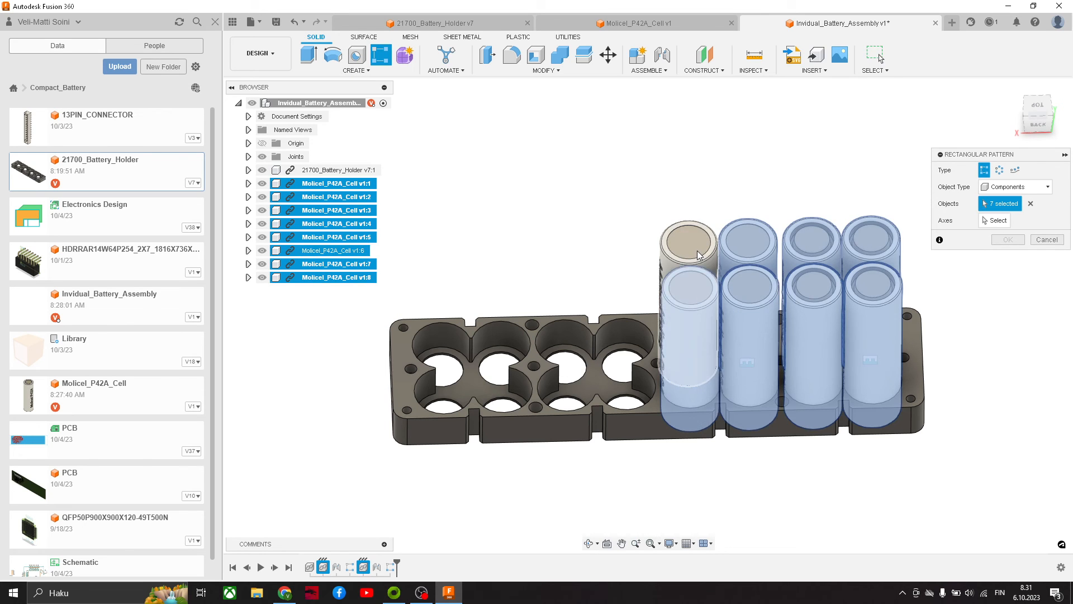
{"action": "left_click", "coordinate": [689, 246]}
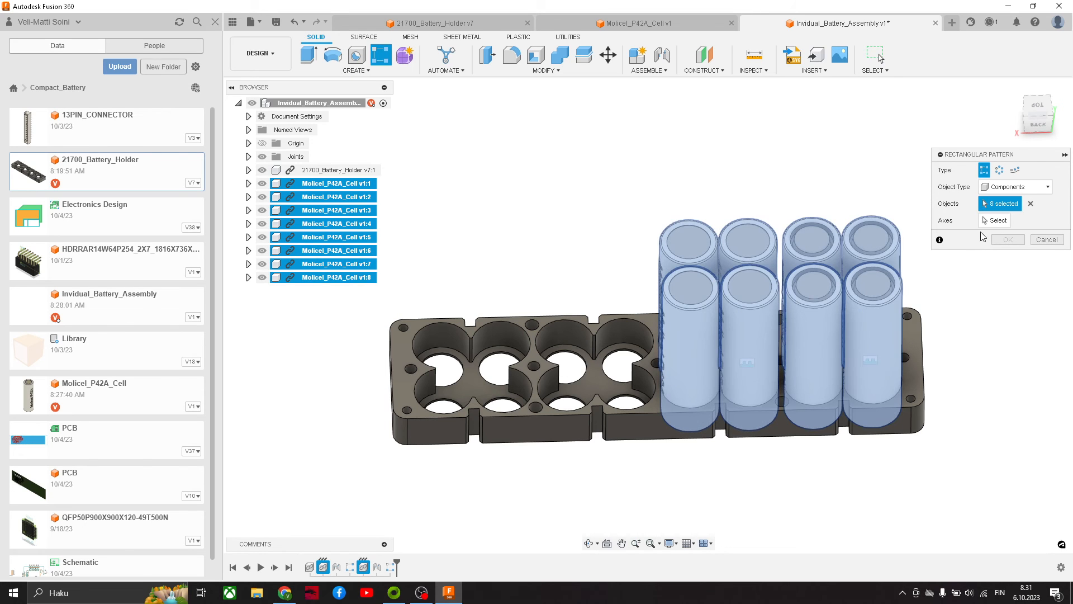
Pattern the eight cells along the holder's long edge with quantity 2 and an extent distance of 90 mm.
{"action": "left_click", "coordinate": [581, 412]}
{"action": "left_click_drag", "start_coordinate": [767, 327], "coordinate": [497, 331]}
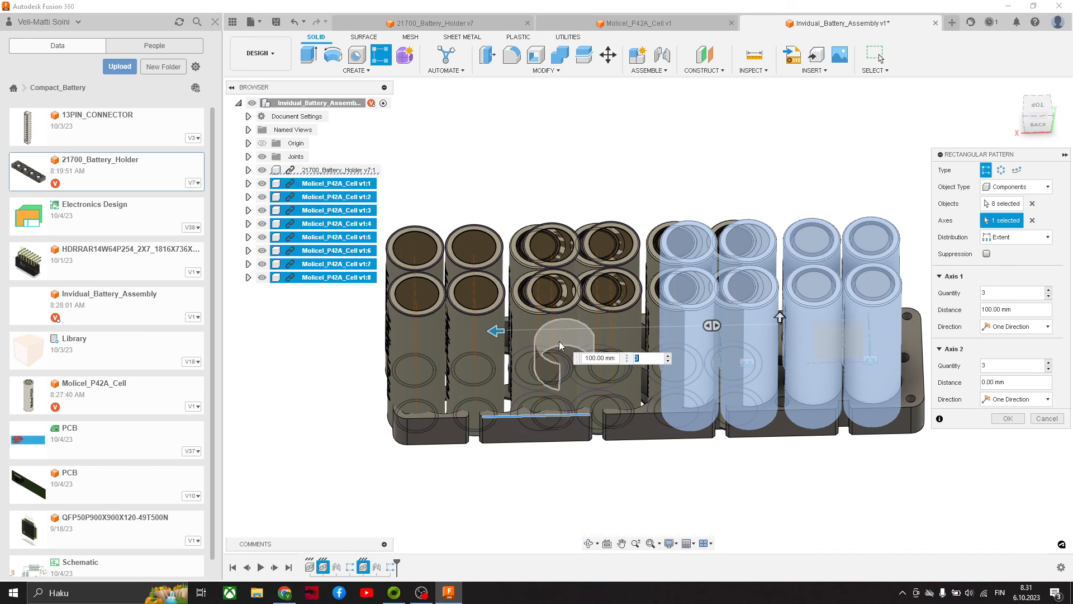
{"action": "left_click", "coordinate": [667, 363]}
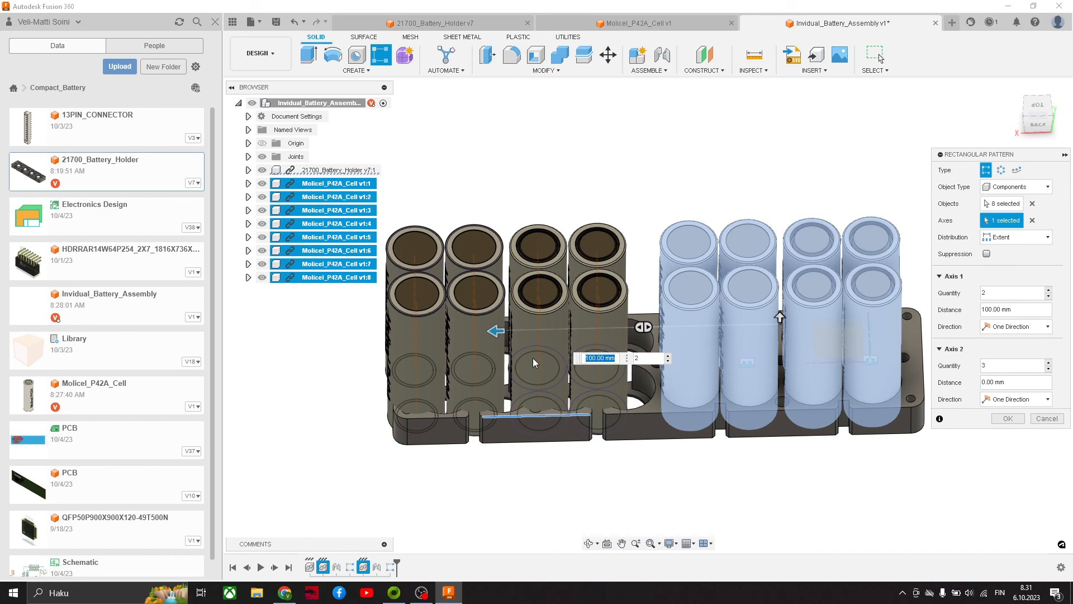
{"action": "type", "text": "90"}
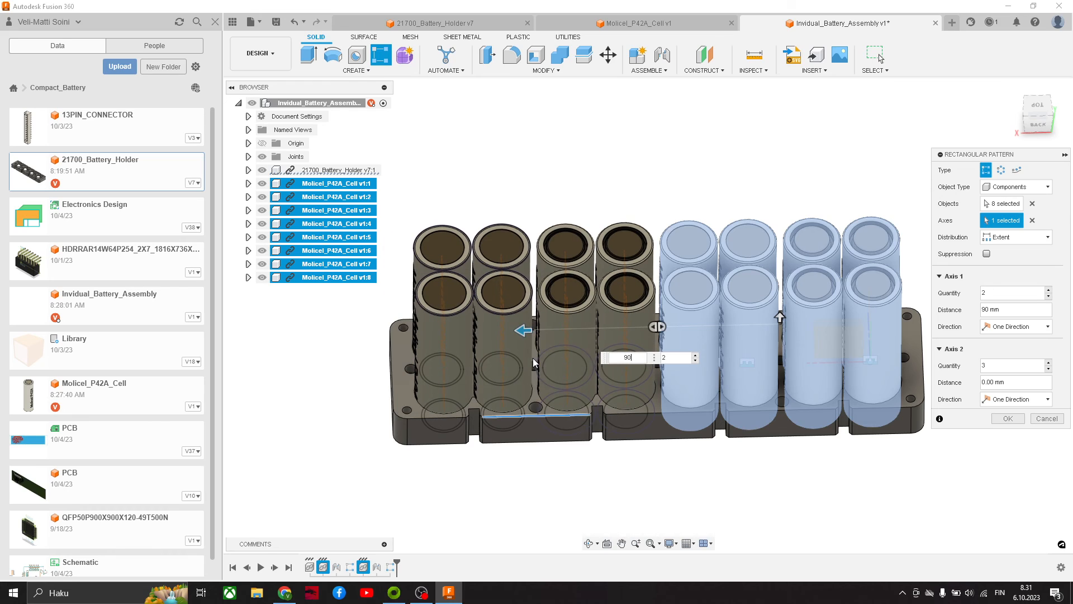
{"action": "left_click", "coordinate": [1007, 418]}
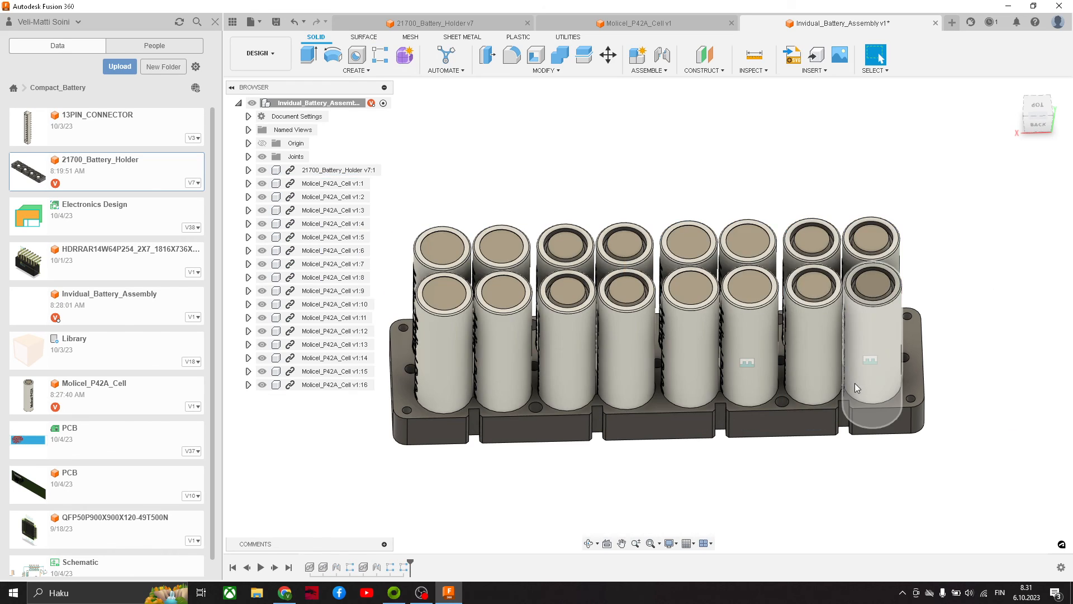
Insert a second 21700_Battery_Holder into the assembly and move it 100 mm in Y, above the cells.
{"action": "middle_click_drag", "start_coordinate": [854, 383], "coordinate": [821, 282], "text": "shift"}
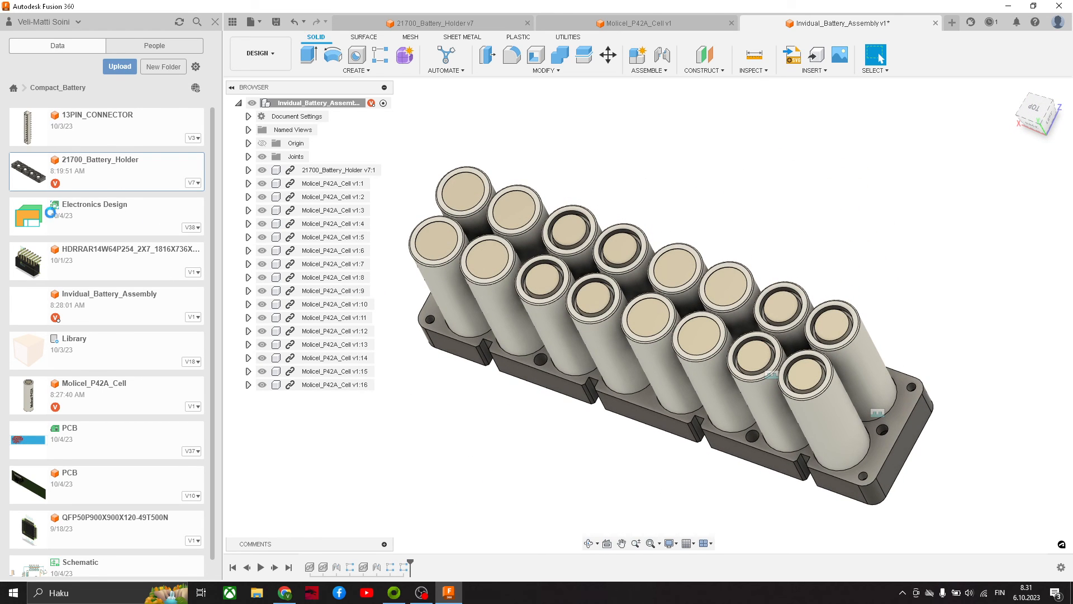
{"action": "left_click_drag", "start_coordinate": [50, 212], "coordinate": [639, 300]}
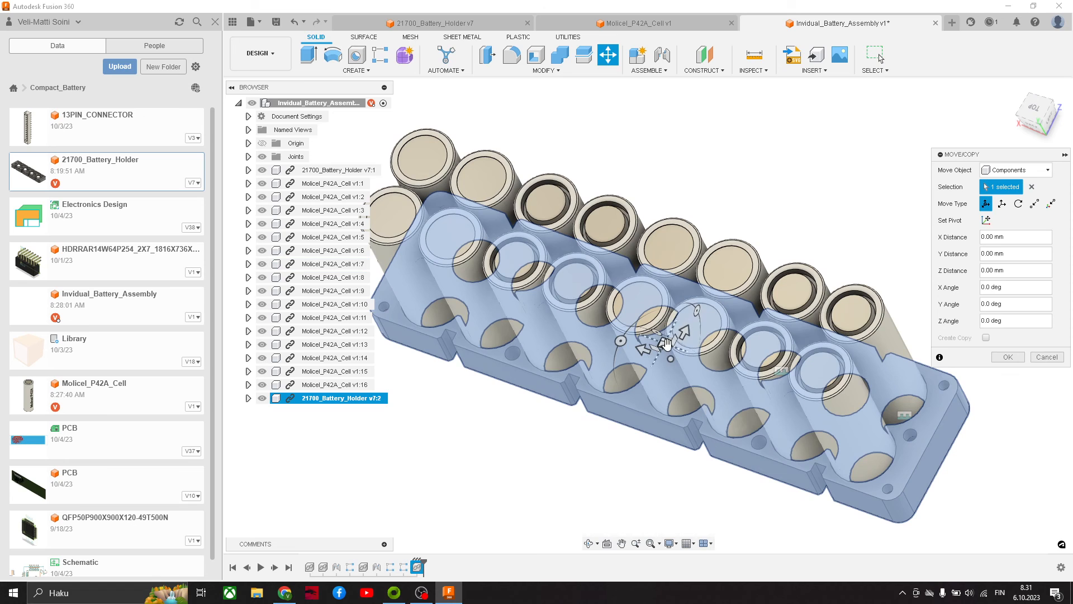
{"action": "left_click_drag", "start_coordinate": [666, 342], "coordinate": [587, 199]}
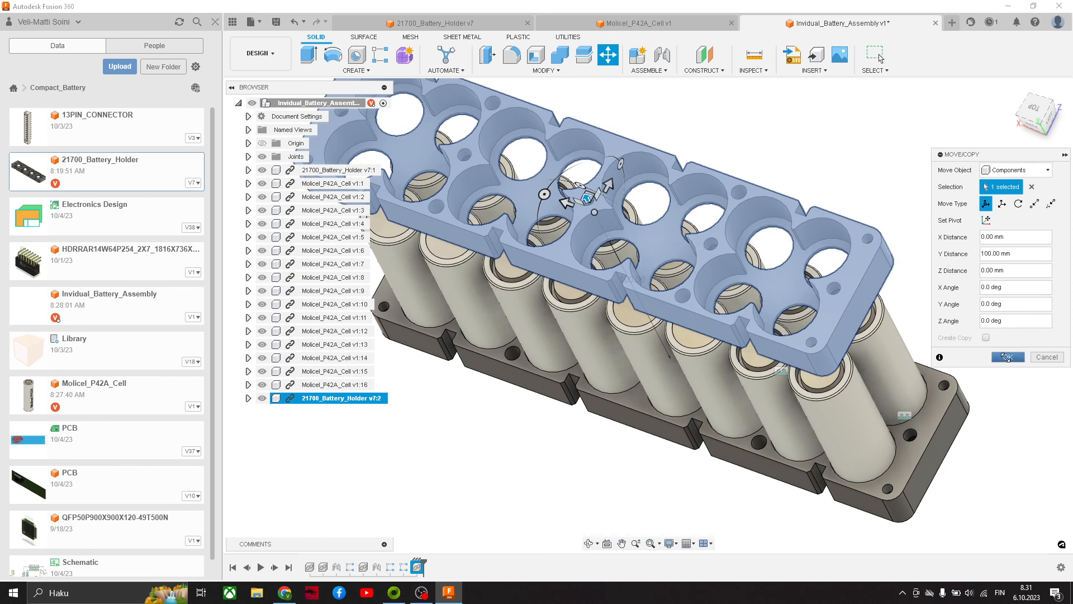
{"action": "left_click", "coordinate": [1007, 357]}
Joint the second holder onto the cells, snapping its corner pocket's centre to the top centre of the corner cell.
{"action": "key", "text": "j"}
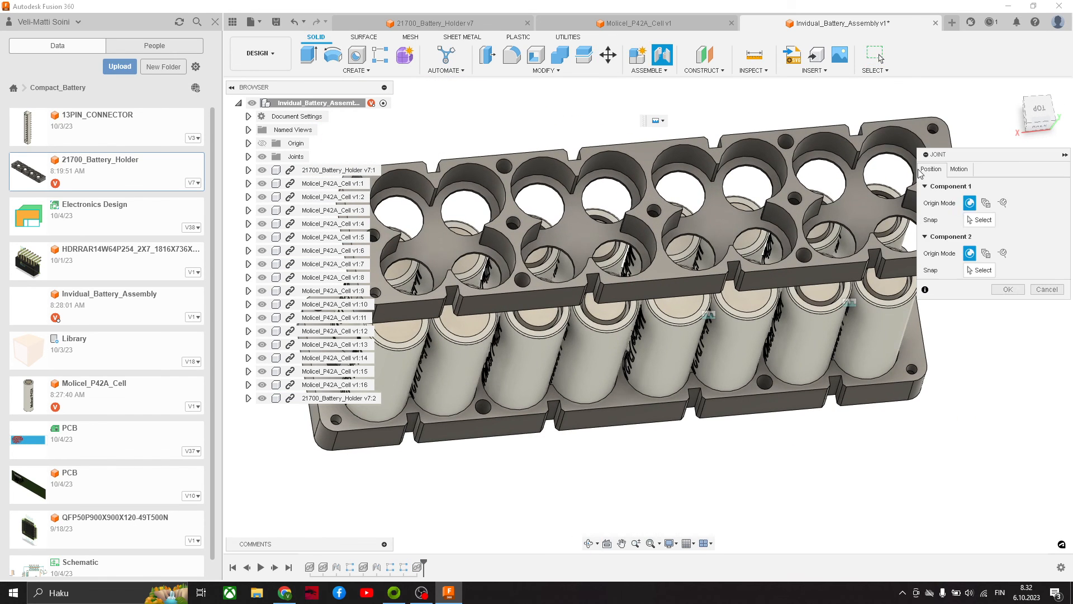
{"action": "scroll", "coordinate": [739, 274], "scroll_direction": "up", "scroll_amount": 5}
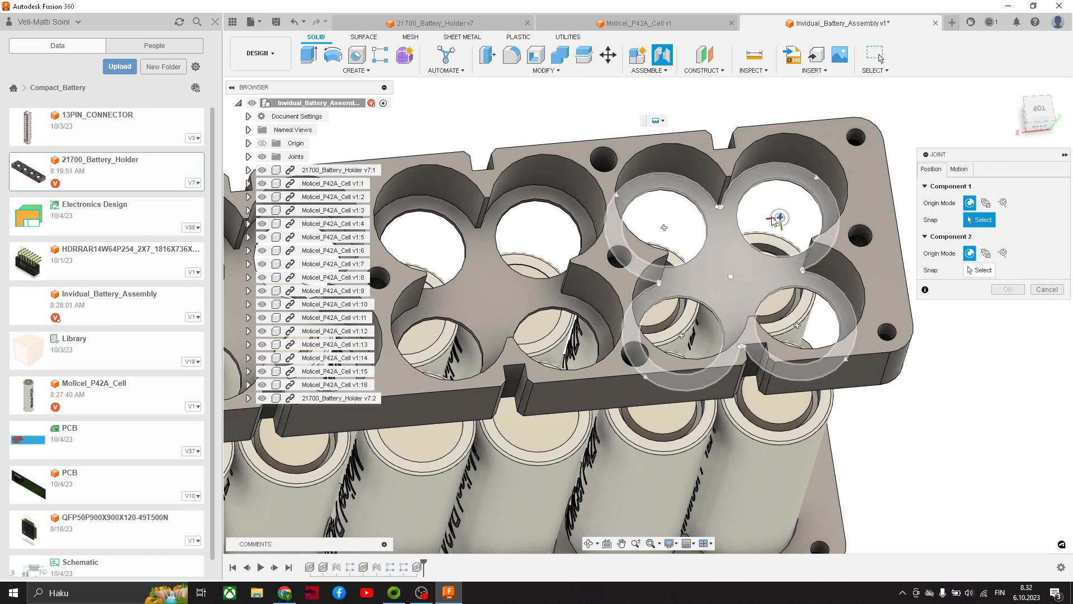
{"action": "left_click", "coordinate": [773, 221]}
{"action": "scroll", "coordinate": [799, 435], "scroll_direction": "up", "scroll_amount": 3}
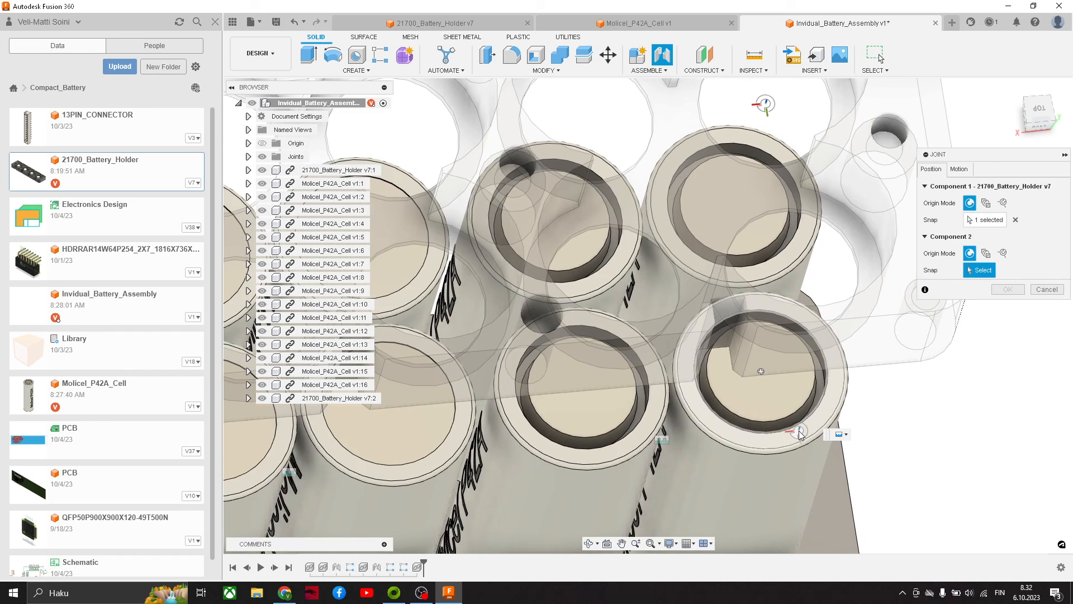
{"action": "left_click", "coordinate": [764, 390]}
{"action": "scroll", "coordinate": [763, 384], "scroll_direction": "down", "scroll_amount": 8}
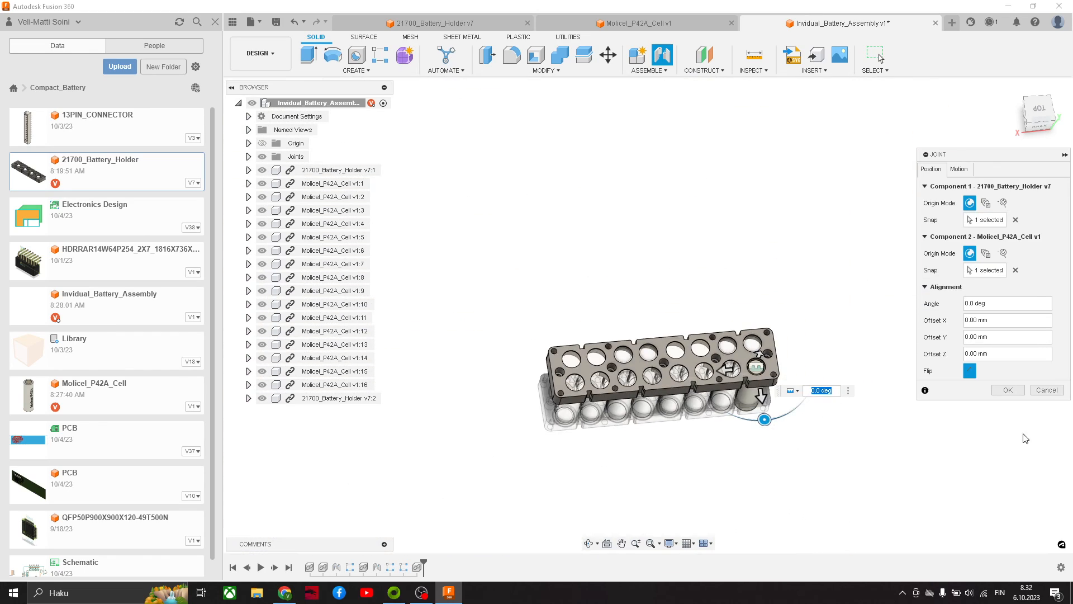
{"action": "left_click", "coordinate": [1018, 394]}
Examine the assembled pack from the underside and the sides, checking how the cells sit between the two holders.
{"action": "middle_click_drag", "start_coordinate": [919, 409], "coordinate": [836, 258], "text": "shift"}
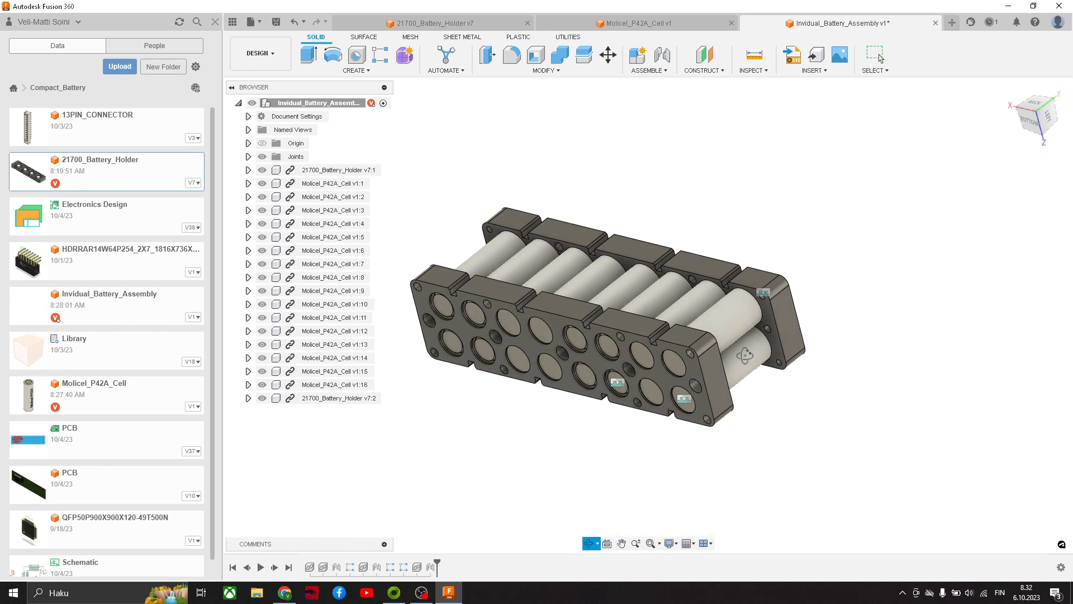
{"action": "mouse_move", "coordinate": [716, 327]}
{"action": "middle_mouse_down", "text": "shift"}
{"action": "mouse_move", "coordinate": [726, 313]}
{"action": "mouse_move", "coordinate": [735, 329]}
{"action": "mouse_move", "coordinate": [739, 321]}
{"action": "mouse_move", "coordinate": [664, 343]}
{"action": "mouse_move", "coordinate": [682, 340]}
{"action": "middle_mouse_up", "text": "shift"}
{"action": "scroll", "coordinate": [740, 321], "scroll_direction": "up", "scroll_amount": 2}
{"action": "scroll", "coordinate": [810, 328], "scroll_direction": "up", "scroll_amount": 2}
{"action": "scroll", "coordinate": [689, 329], "scroll_direction": "down", "scroll_amount": 3}
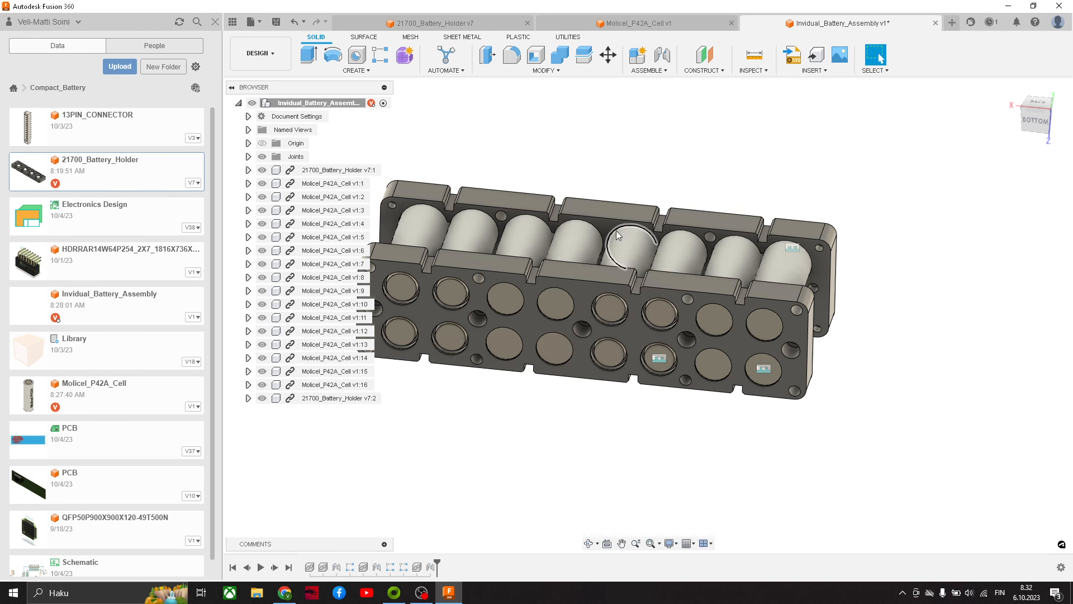
{"action": "middle_click_drag", "start_coordinate": [779, 270], "coordinate": [755, 380], "text": "shift"}
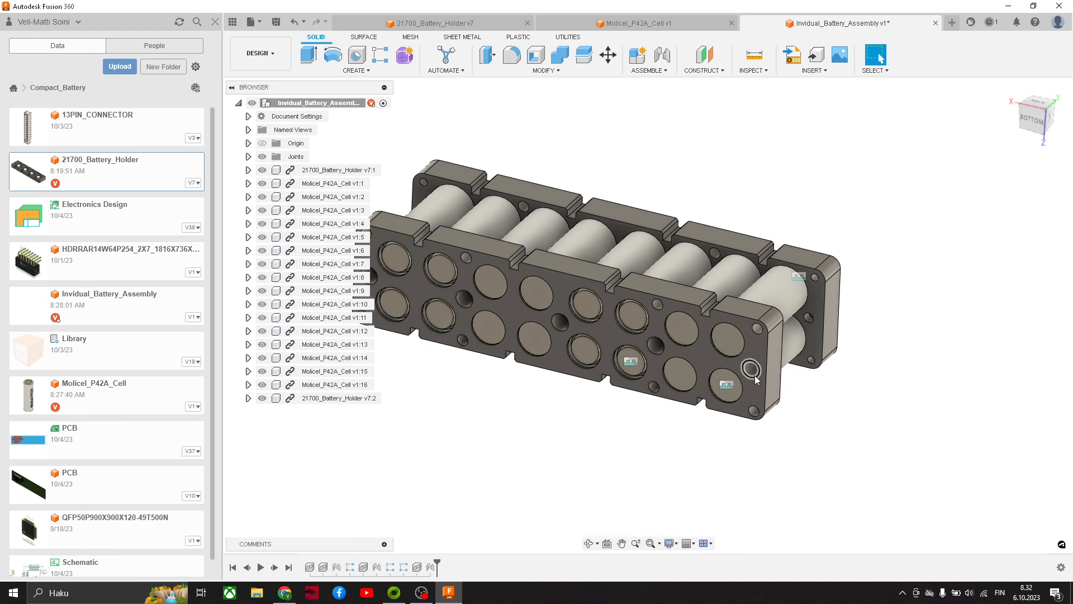
{"action": "middle_click_drag", "start_coordinate": [383, 298], "coordinate": [507, 341]}
{"action": "middle_click_drag", "start_coordinate": [956, 385], "coordinate": [865, 395]}
{"action": "middle_click_drag", "start_coordinate": [866, 395], "coordinate": [660, 403], "text": "shift"}
{"action": "scroll", "coordinate": [574, 394], "scroll_direction": "up", "scroll_amount": 3}
{"action": "middle_click_drag", "start_coordinate": [765, 401], "coordinate": [697, 322], "text": "shift"}
{"action": "scroll", "coordinate": [697, 321], "scroll_direction": "down", "scroll_amount": 2}
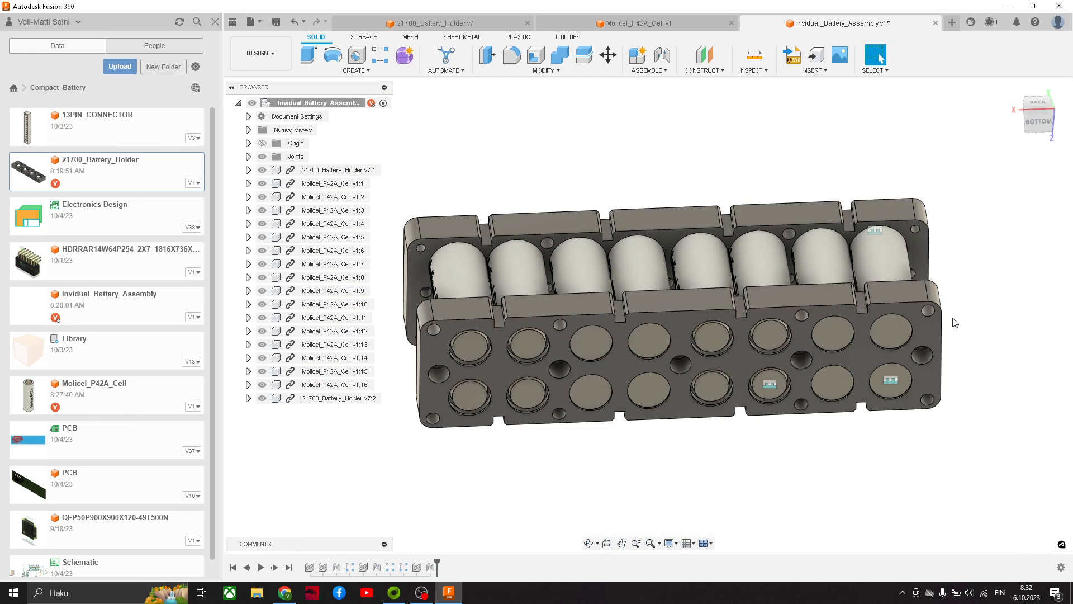
{"action": "middle_click_drag", "start_coordinate": [734, 310], "coordinate": [735, 316], "text": "shift"}
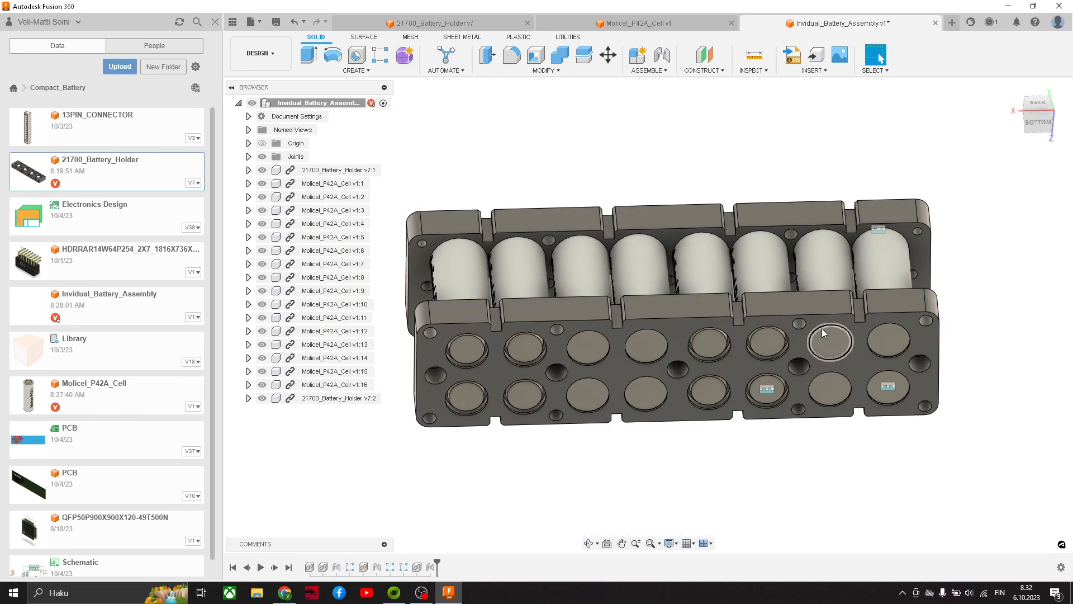
Save the assembly as a new version.
{"action": "left_click", "coordinate": [277, 23]}
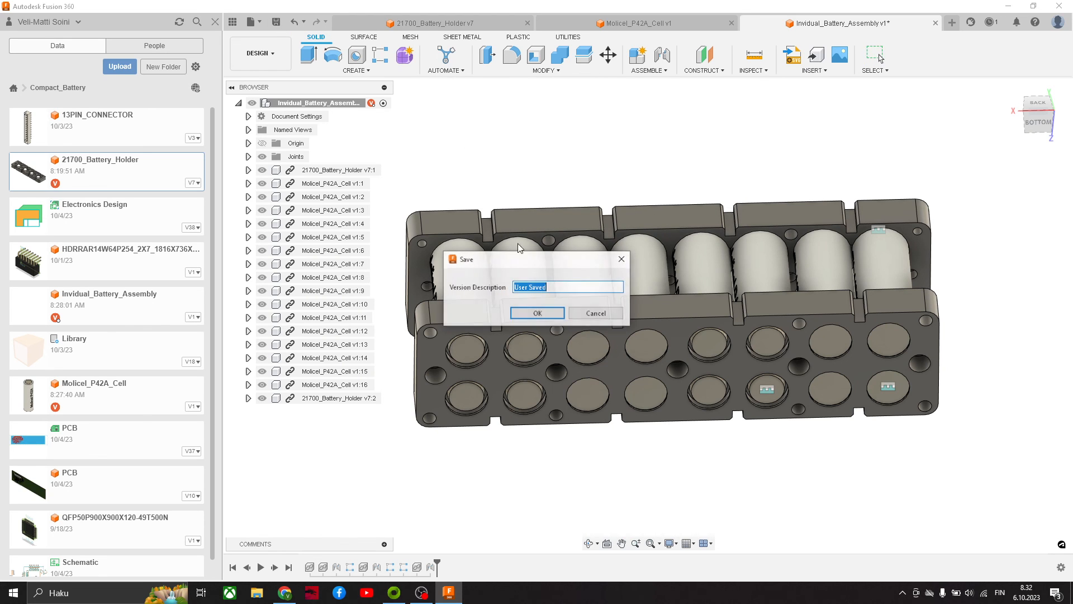